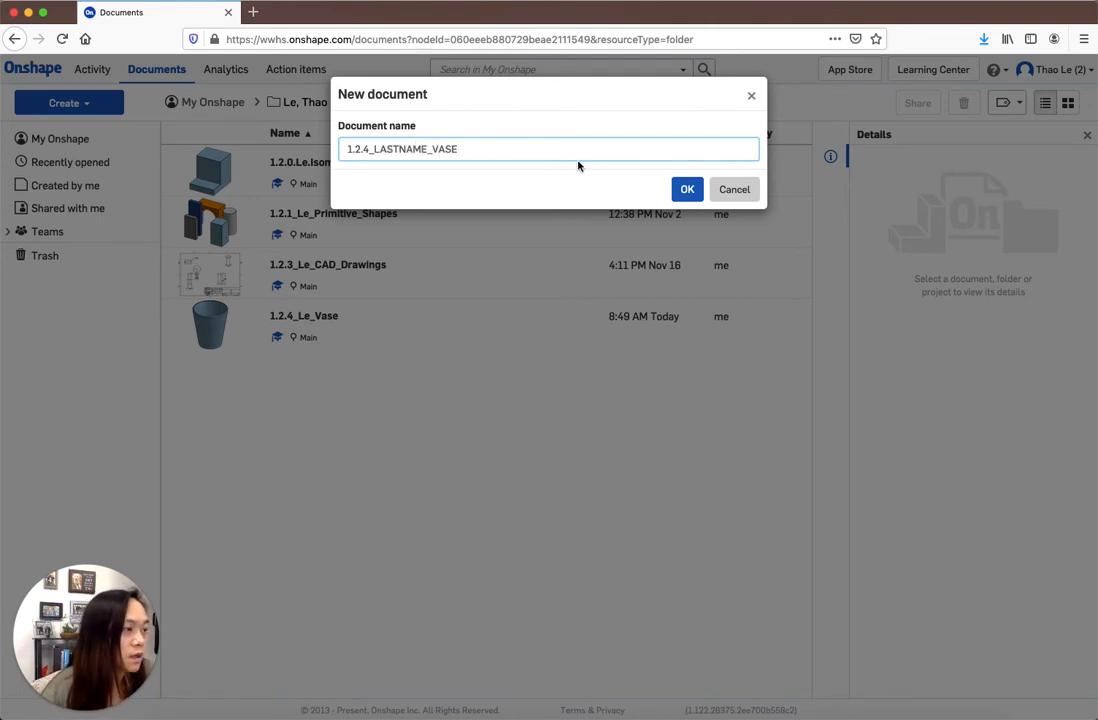
Create the document 1.2.4_LASTNAME_VASE and start a sketch on the Front plane in front view
left_click(684, 192)
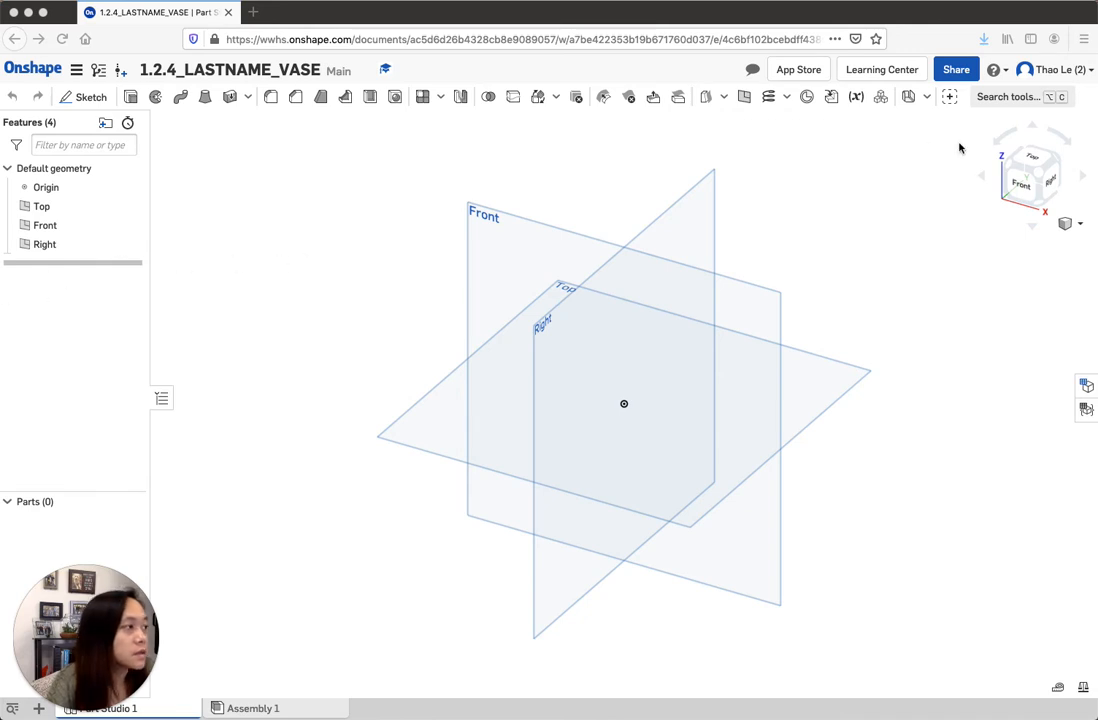
left_click(1022, 190)
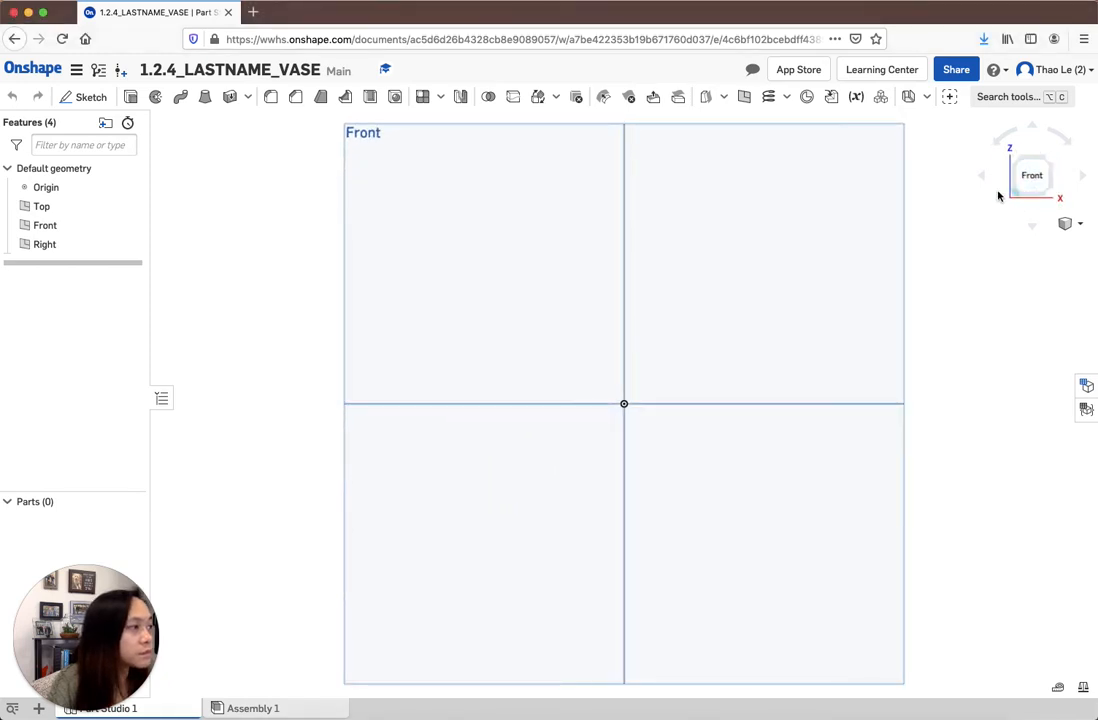
left_click(86, 99)
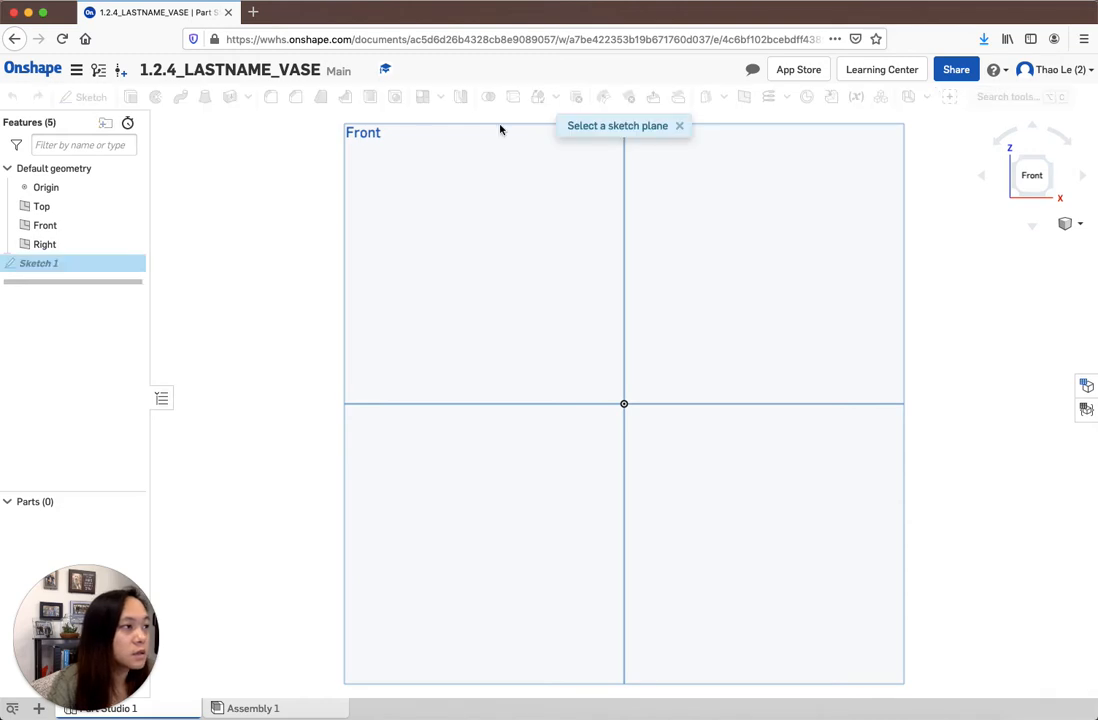
left_click(647, 140)
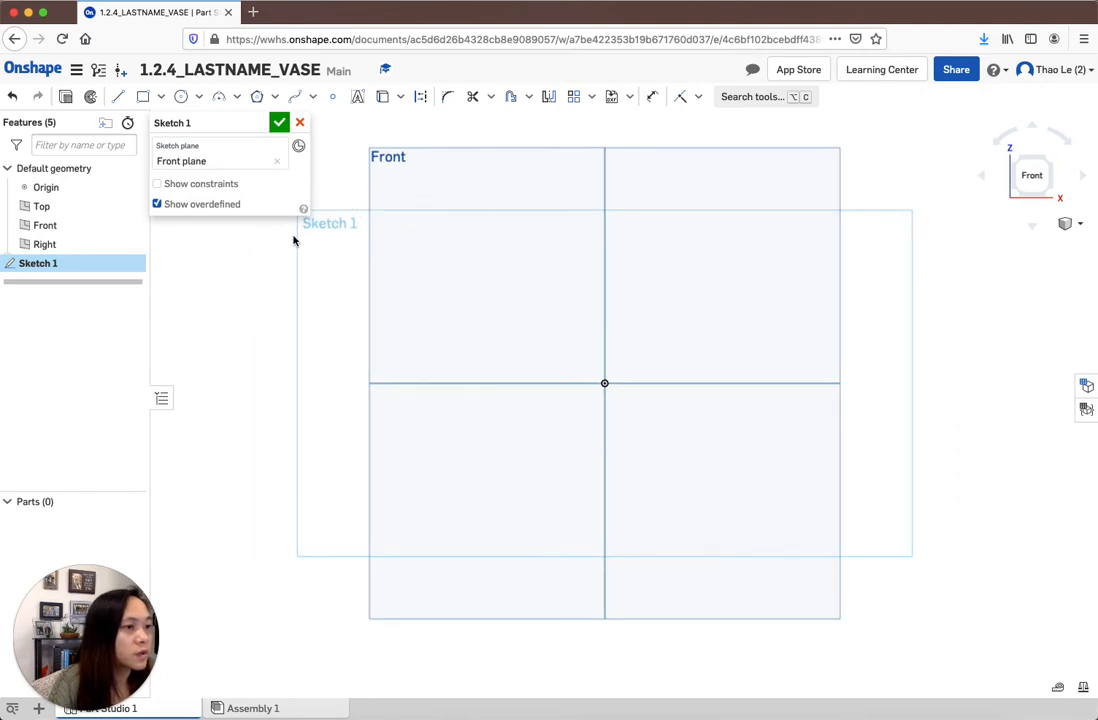
Sketch a horizontal base line about 1.02 in long from the vertical axis and an outward-slanting outer wall line about 2.94 in long
left_click(117, 96)
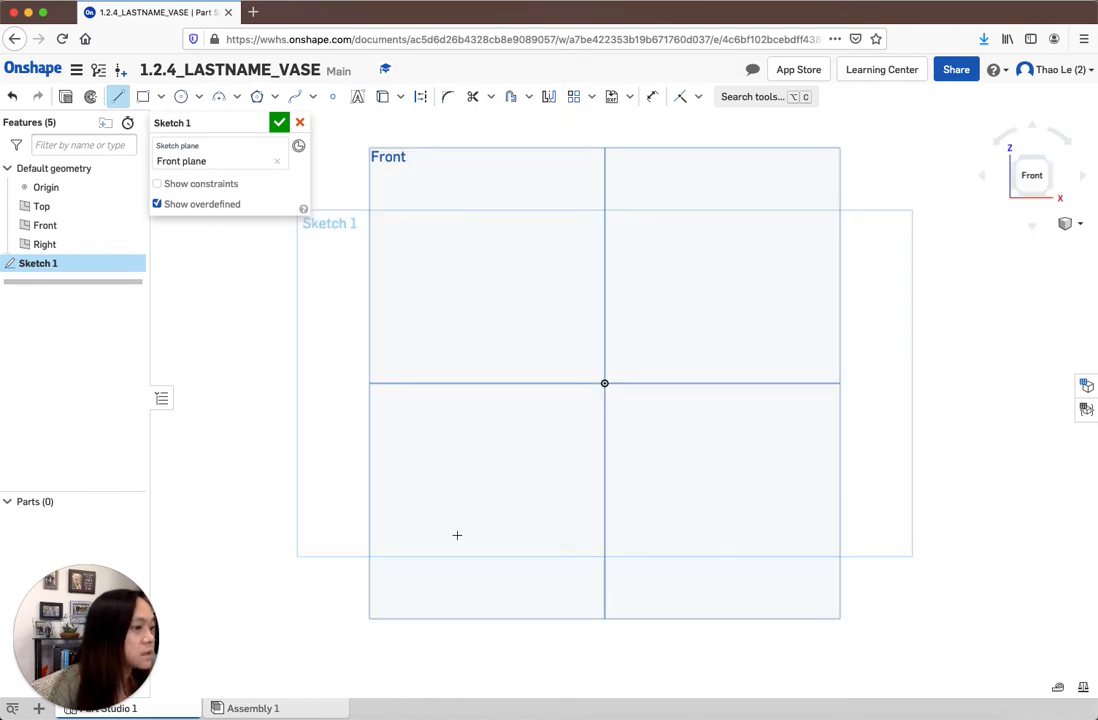
left_click(604, 490)
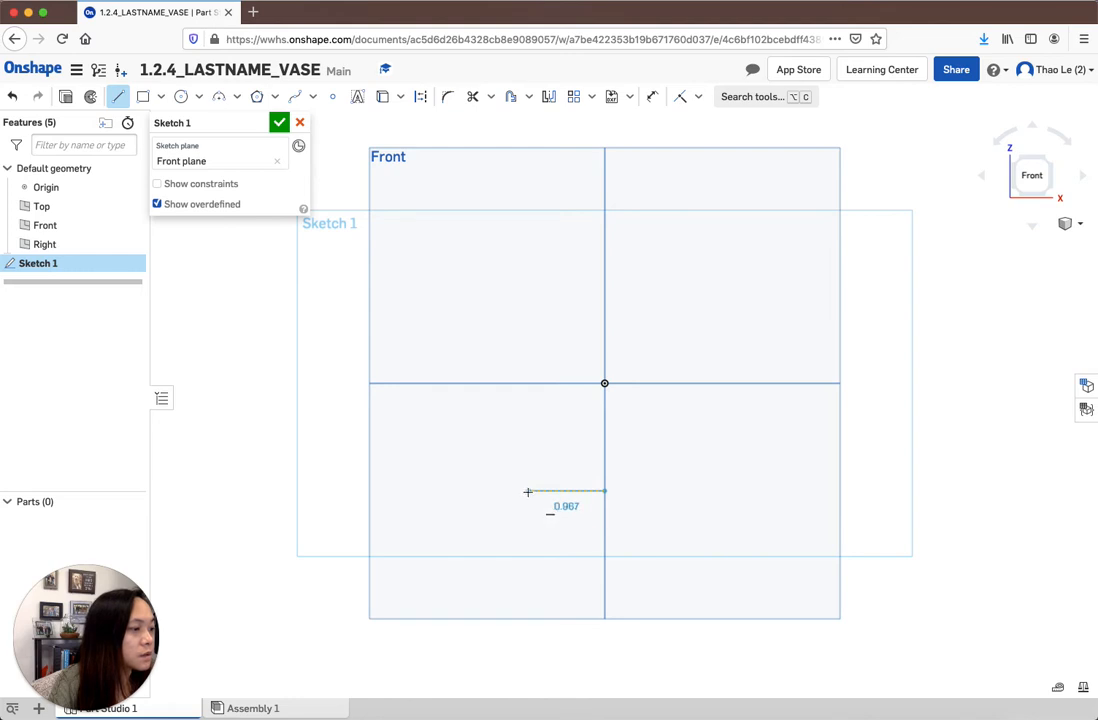
left_click(524, 491)
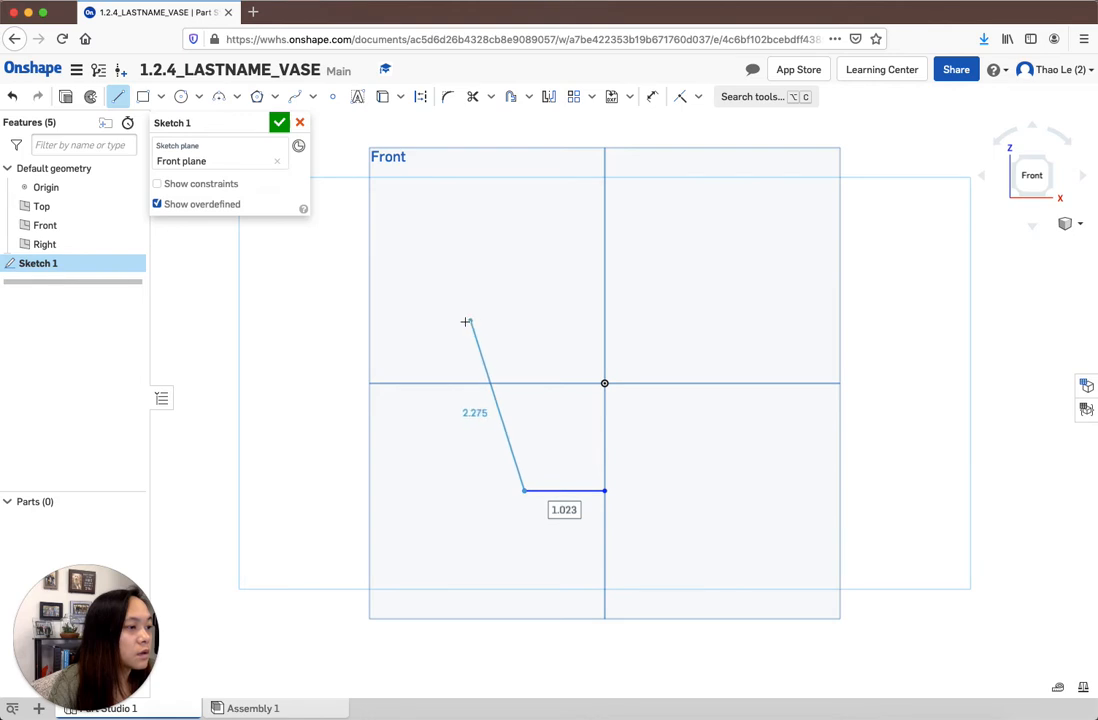
left_click(450, 272)
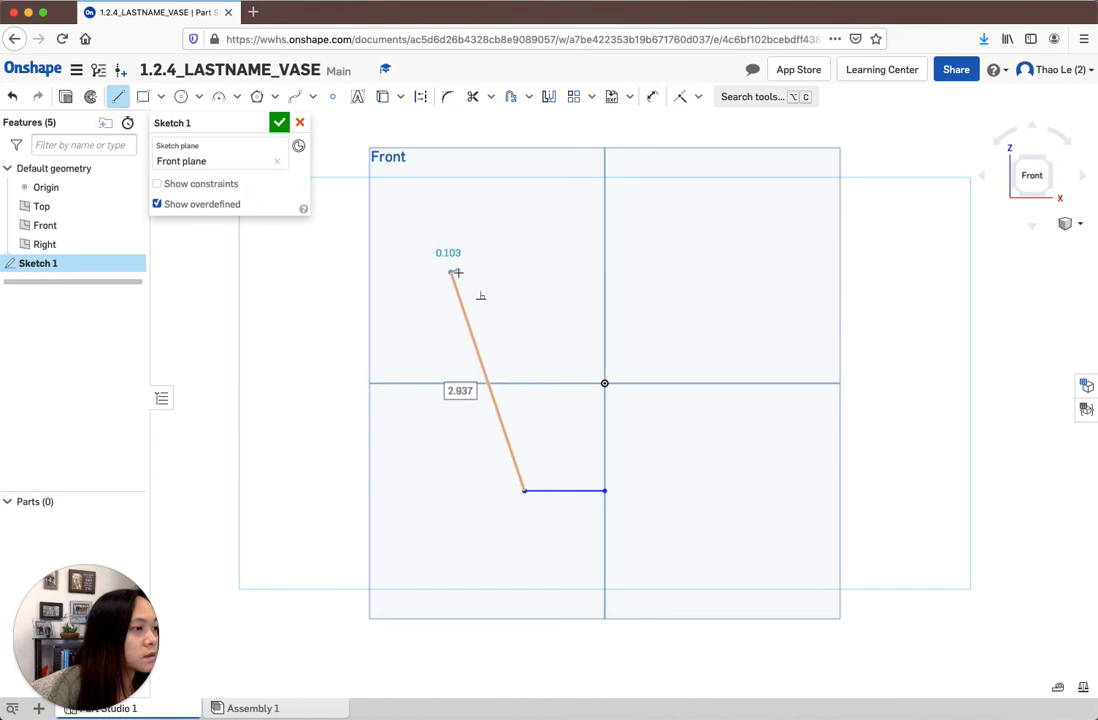
Close the vase profile with a rim about 0.05 in wide, a parallel inner wall about 2.87 in long and an inner base line to the axis
scroll(457, 273, "up", 5)
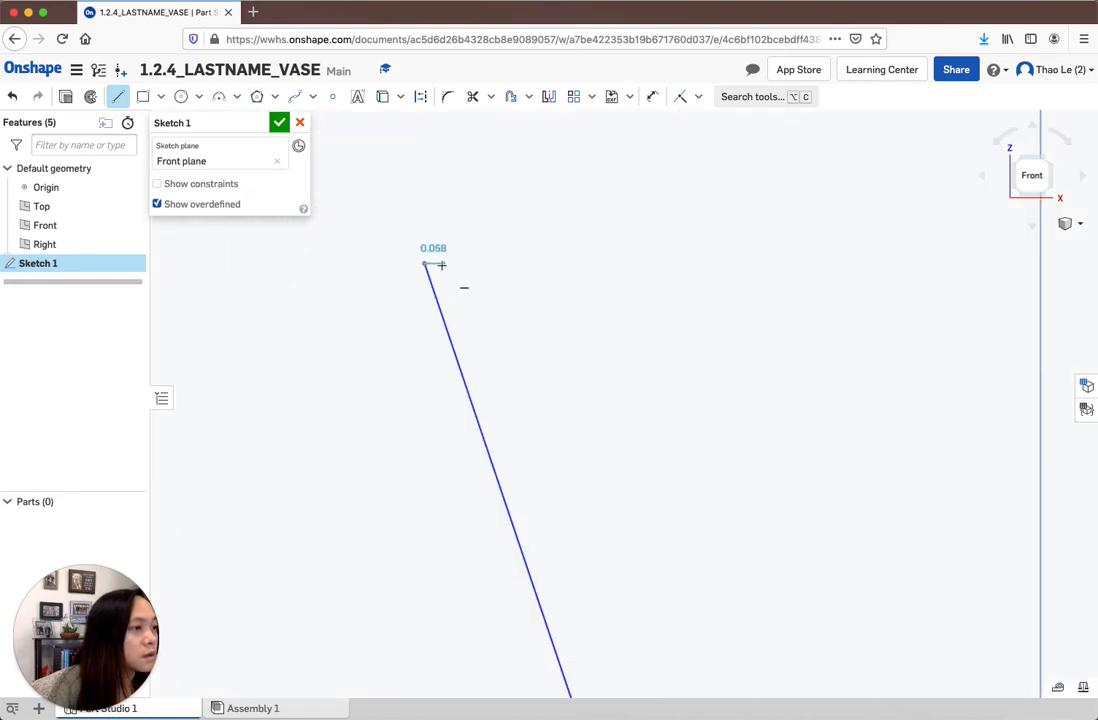
left_click(439, 266)
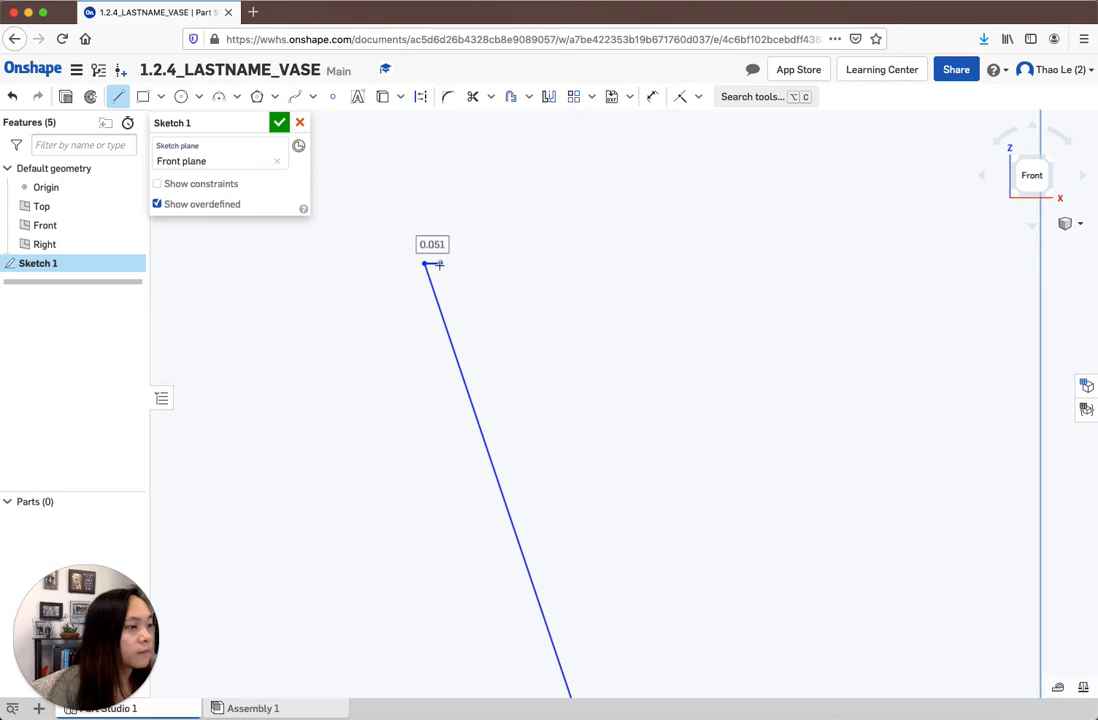
scroll(470, 340, "down", 5)
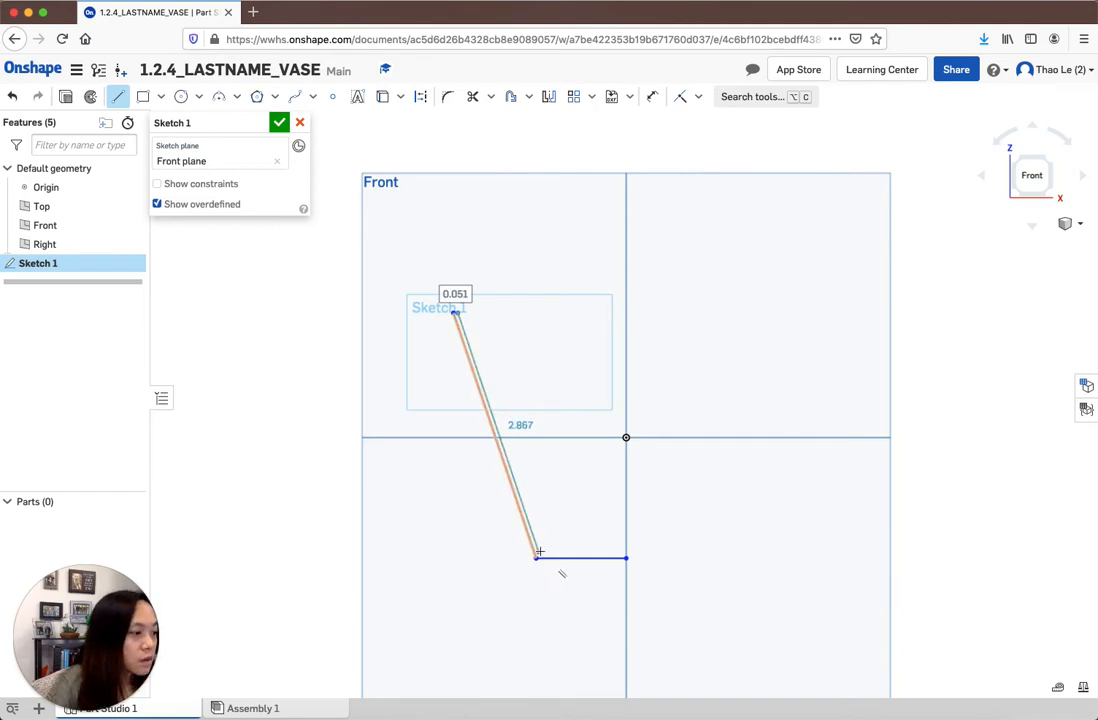
left_click(539, 552)
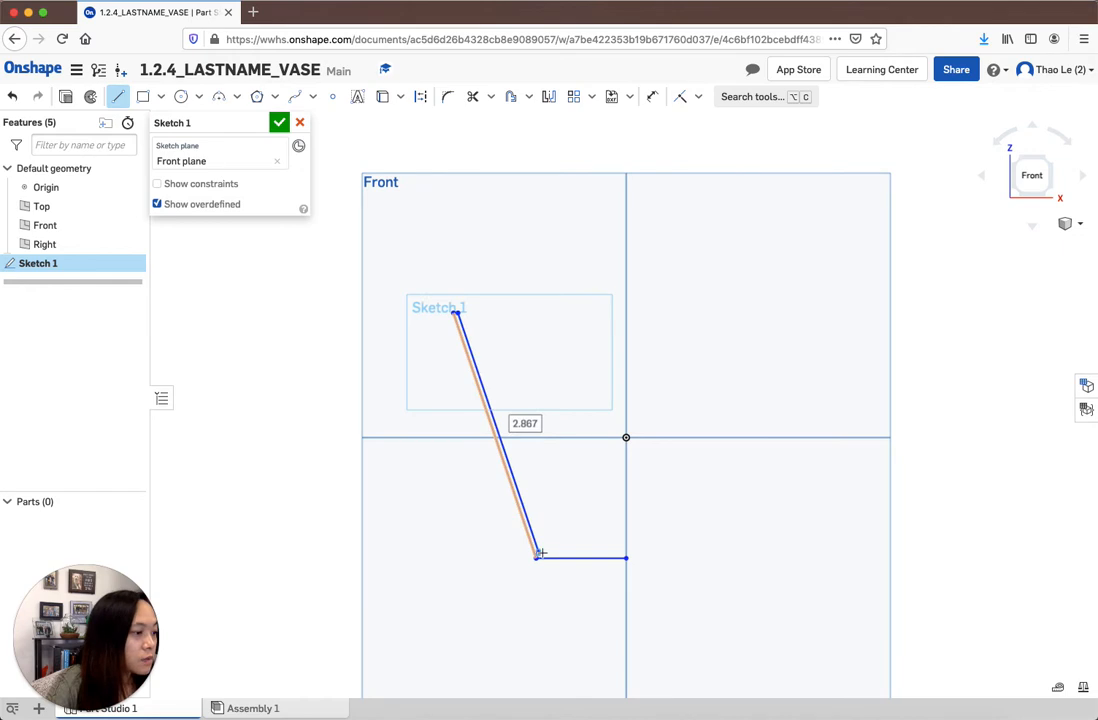
left_click(626, 552)
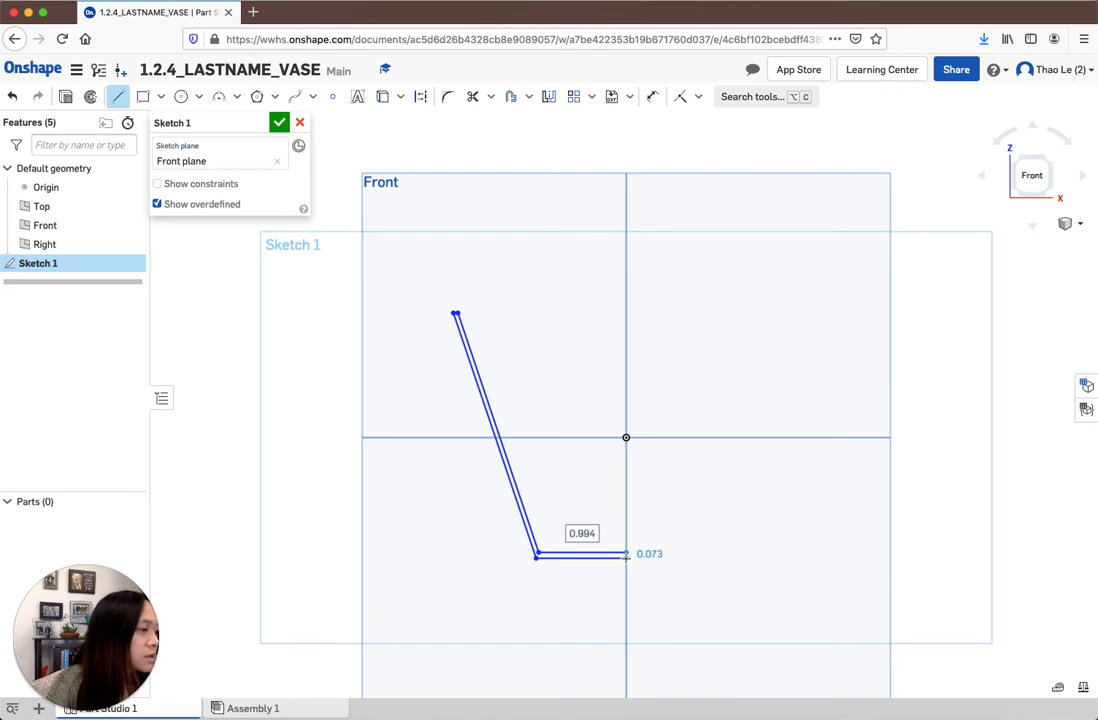
left_click(626, 558)
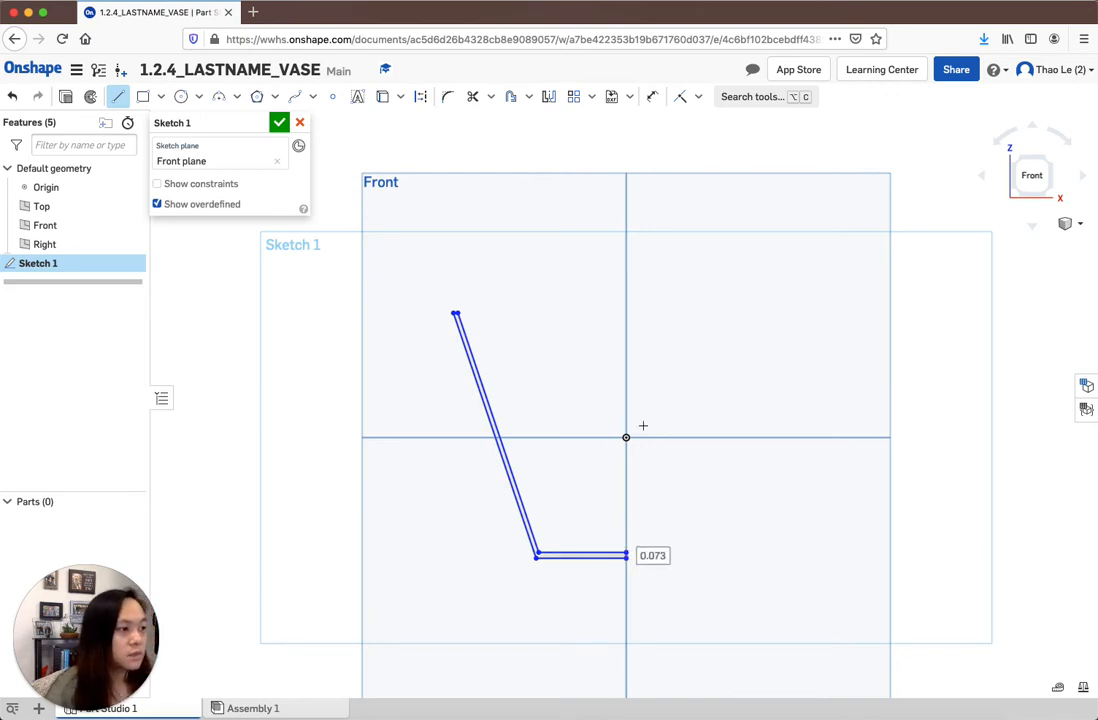
Dimension the base thickness between the two horizontal lines and set it to 0.05 in
scroll(681, 468, "down", 1)
scroll(662, 468, "up", 4)
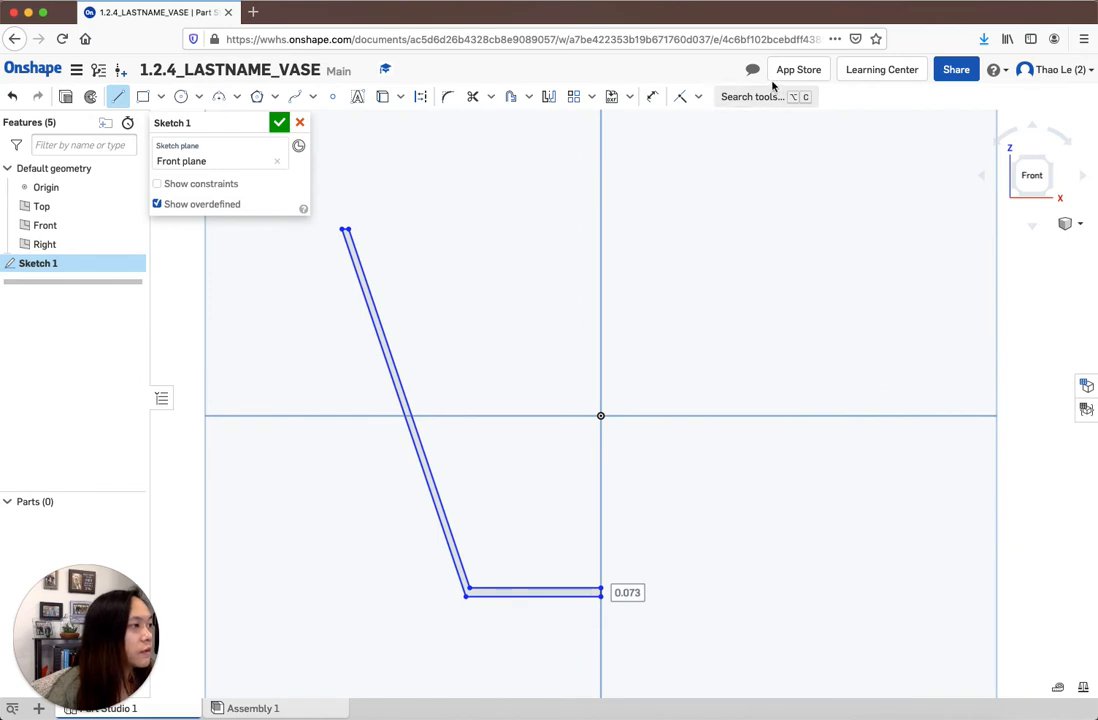
left_click(652, 96)
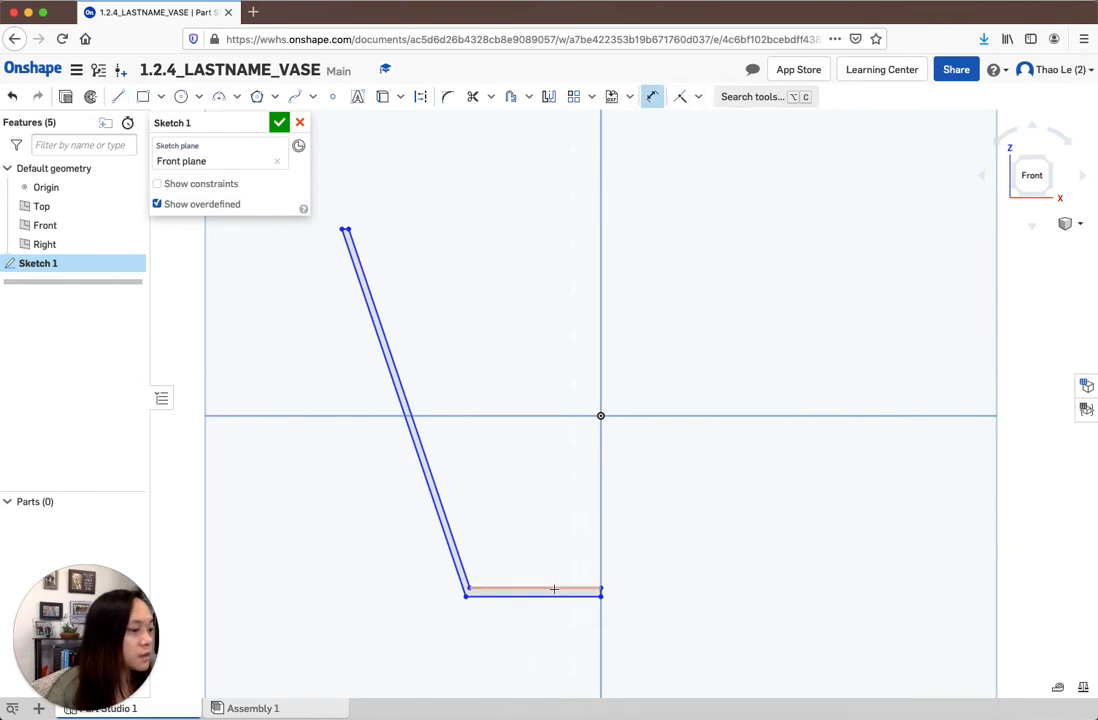
left_click(554, 589)
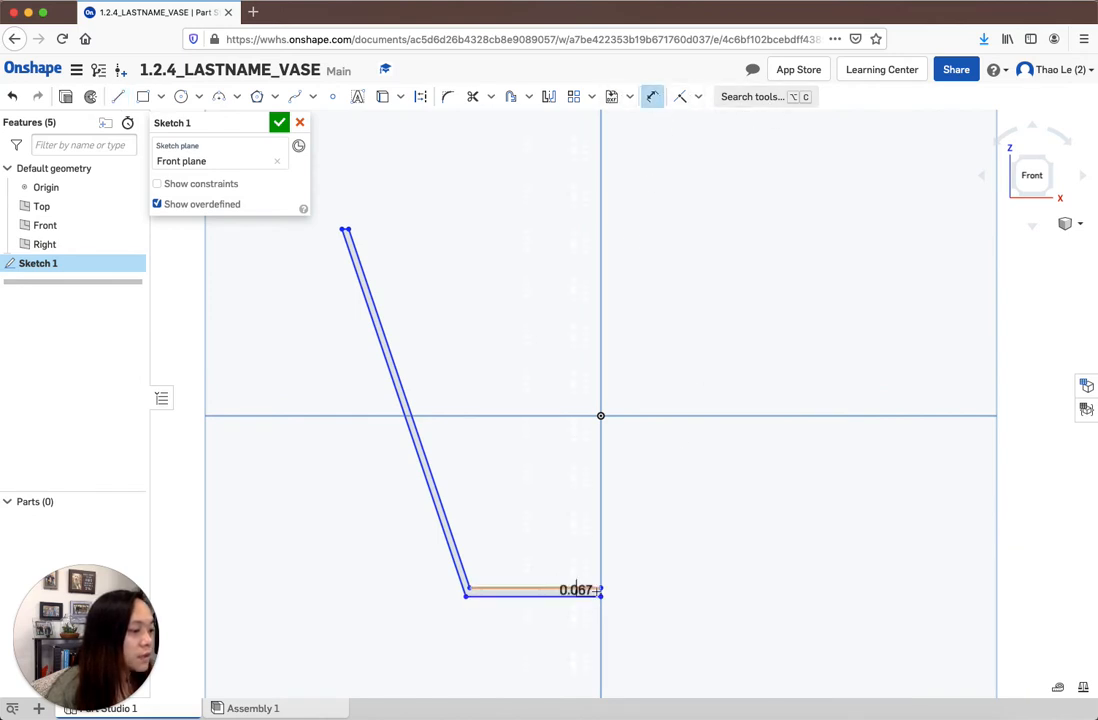
left_click(643, 590)
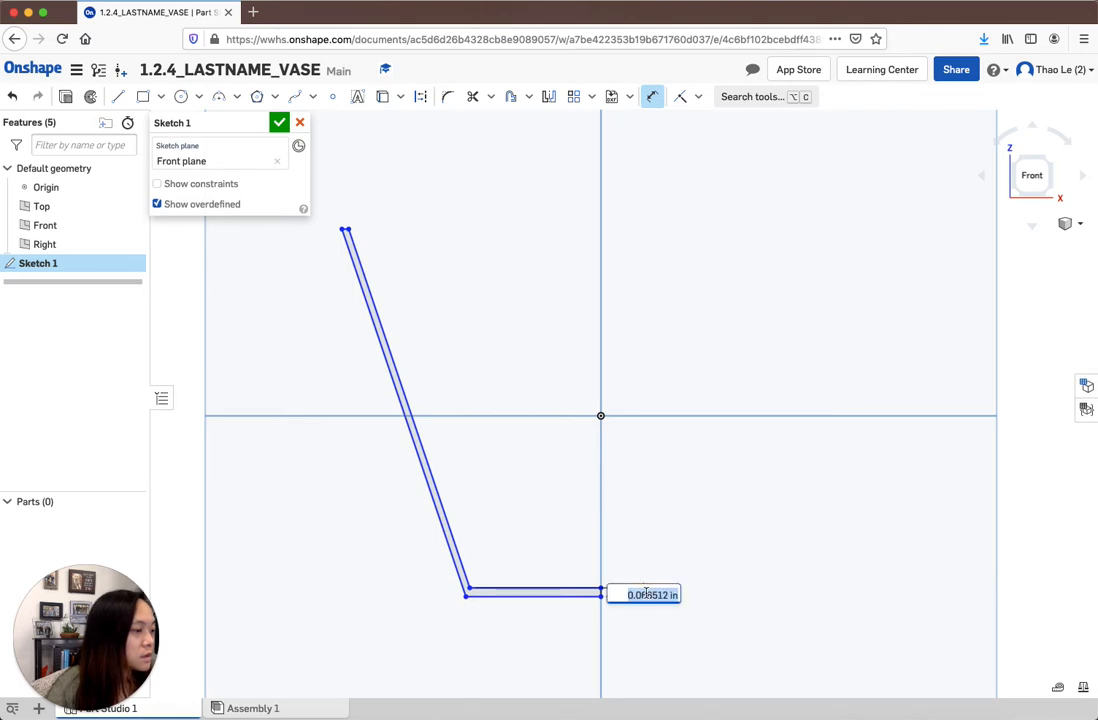
type("0.06")
key("BackSpace")
type("5")
key("Return")
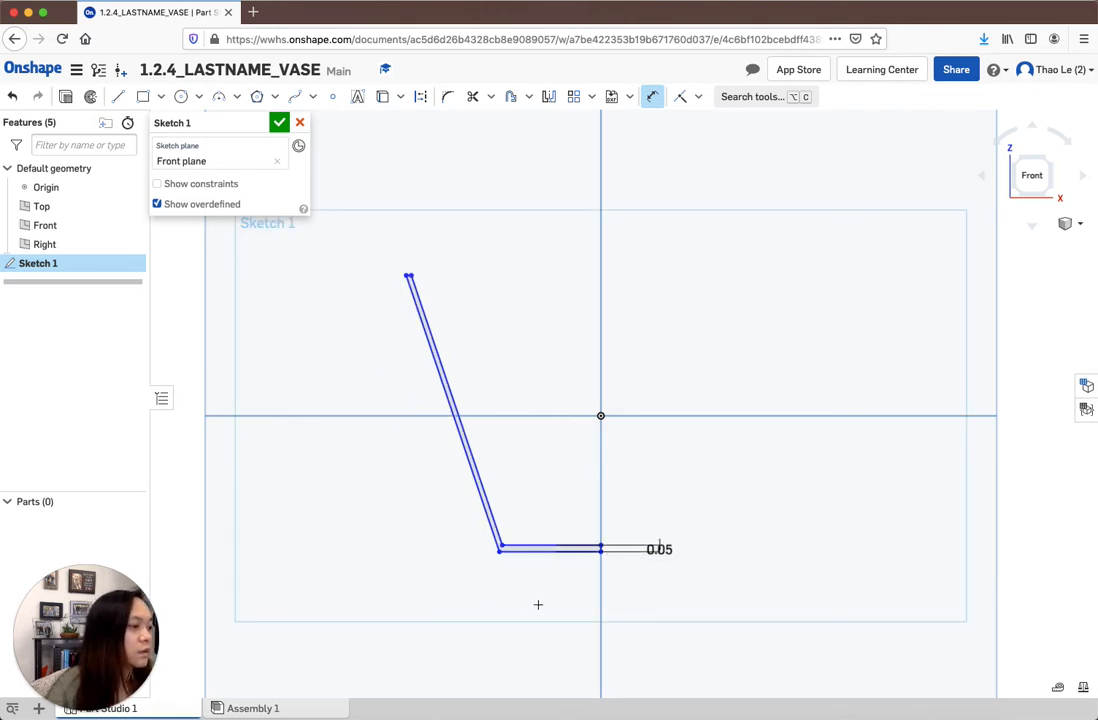
Dimension the wall thickness between the two slanted lines as 0.05 in, and shift the base thickness dimension further outward
scroll(862, 522, "down", 2)
scroll(862, 522, "up", 3)
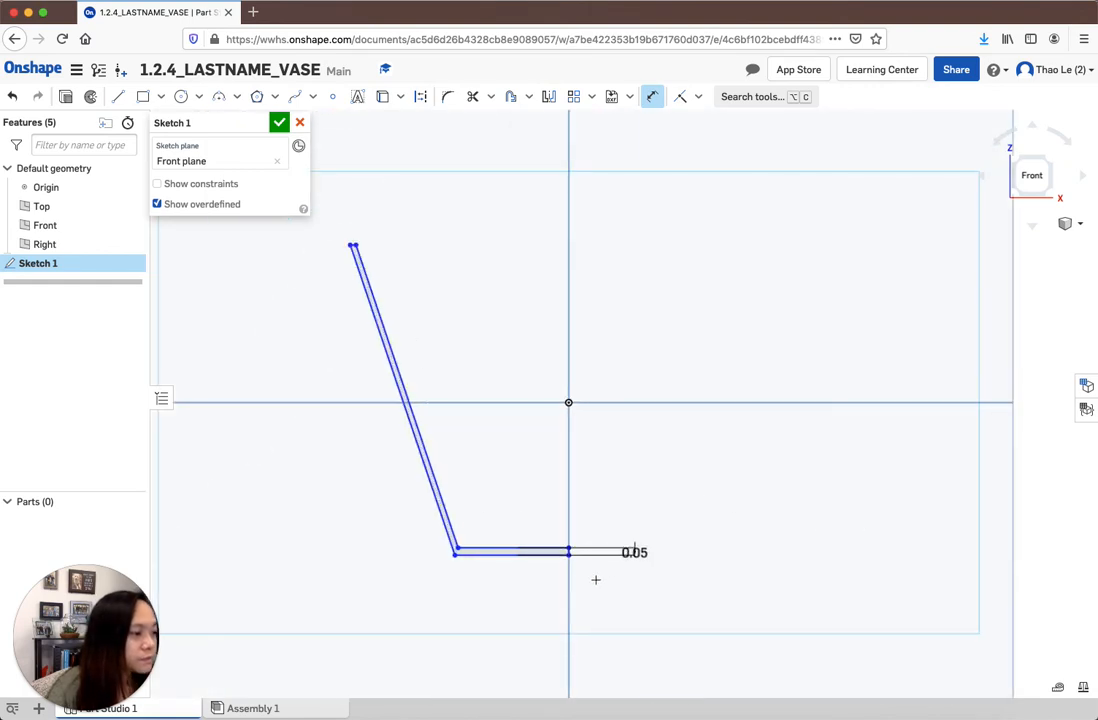
left_click(380, 313)
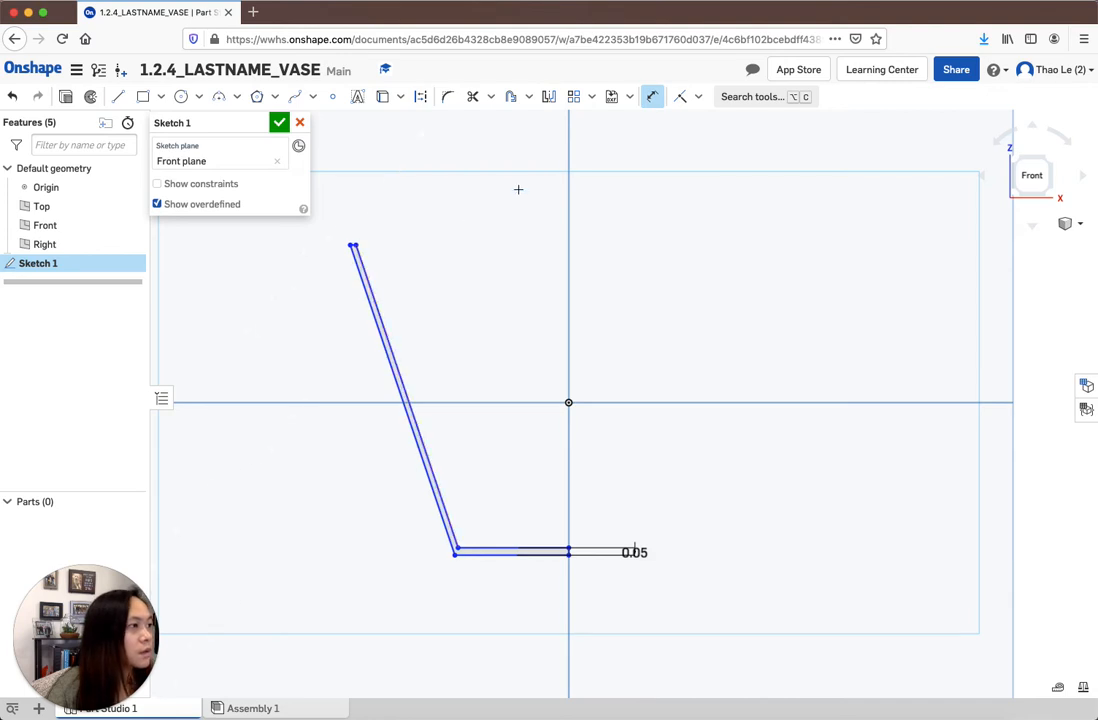
left_click(391, 354)
left_click(386, 356)
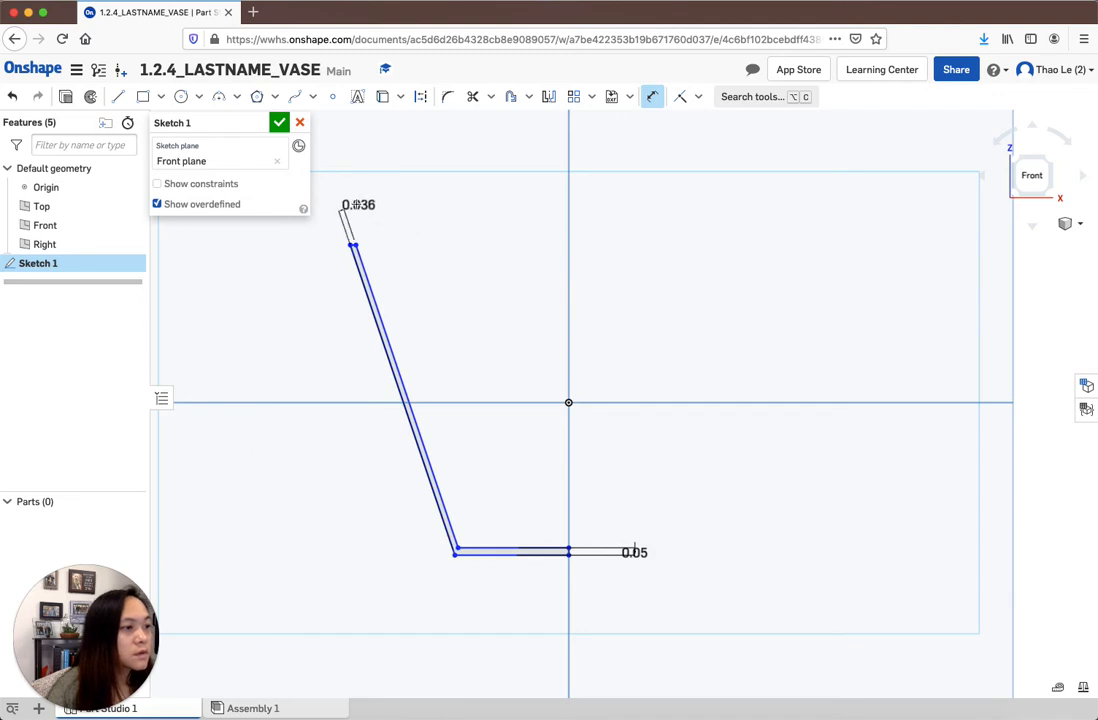
left_click(352, 206)
type("0.036")
key("Return")
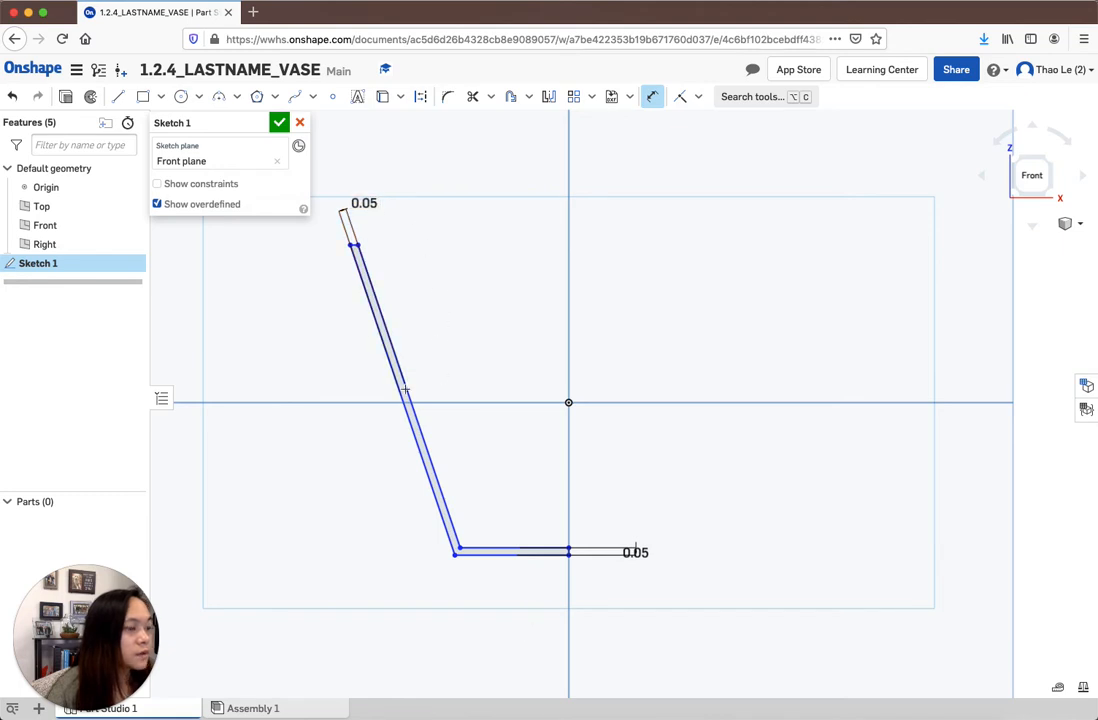
mouse_move(650, 551)
left_mouse_down()
mouse_move(674, 551)
mouse_move(662, 551)
left_mouse_up()
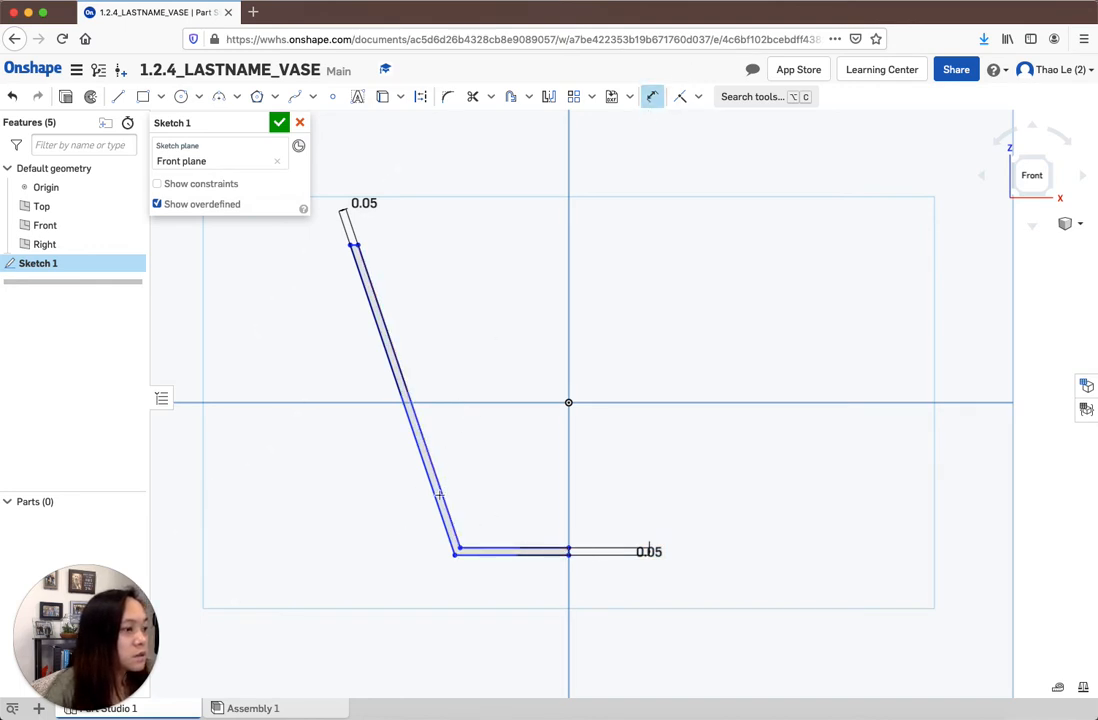
Dimension the angle between the inner wall and the inner base line as 100 degrees
left_click(417, 459)
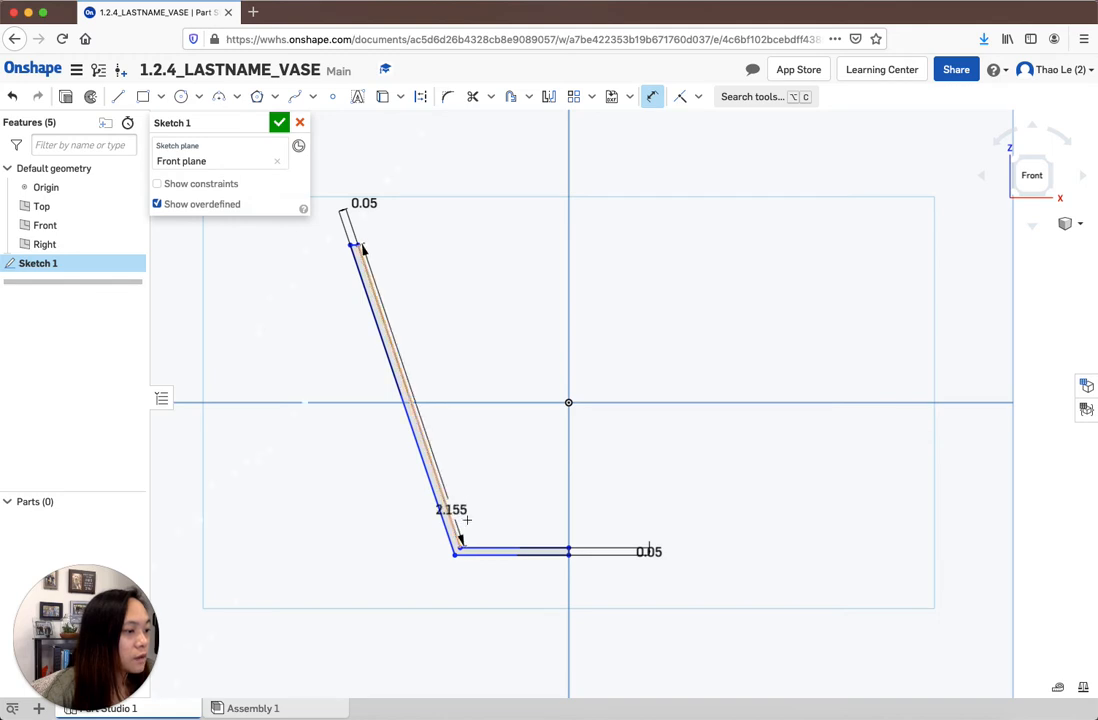
left_click(492, 550)
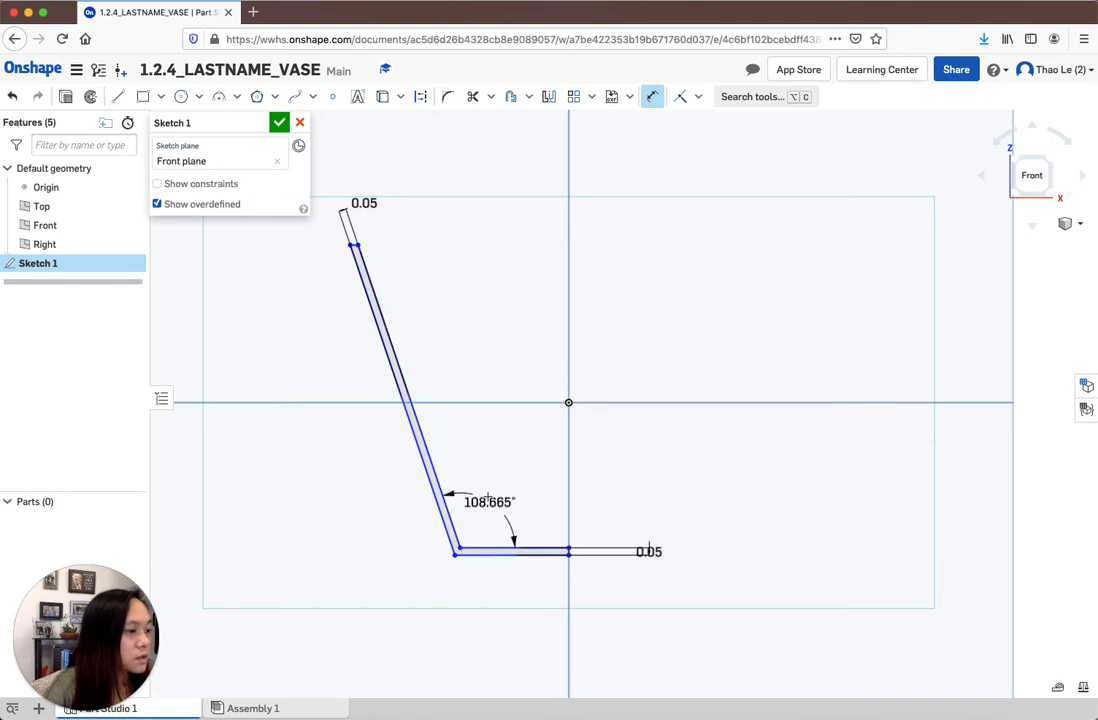
left_click(497, 491)
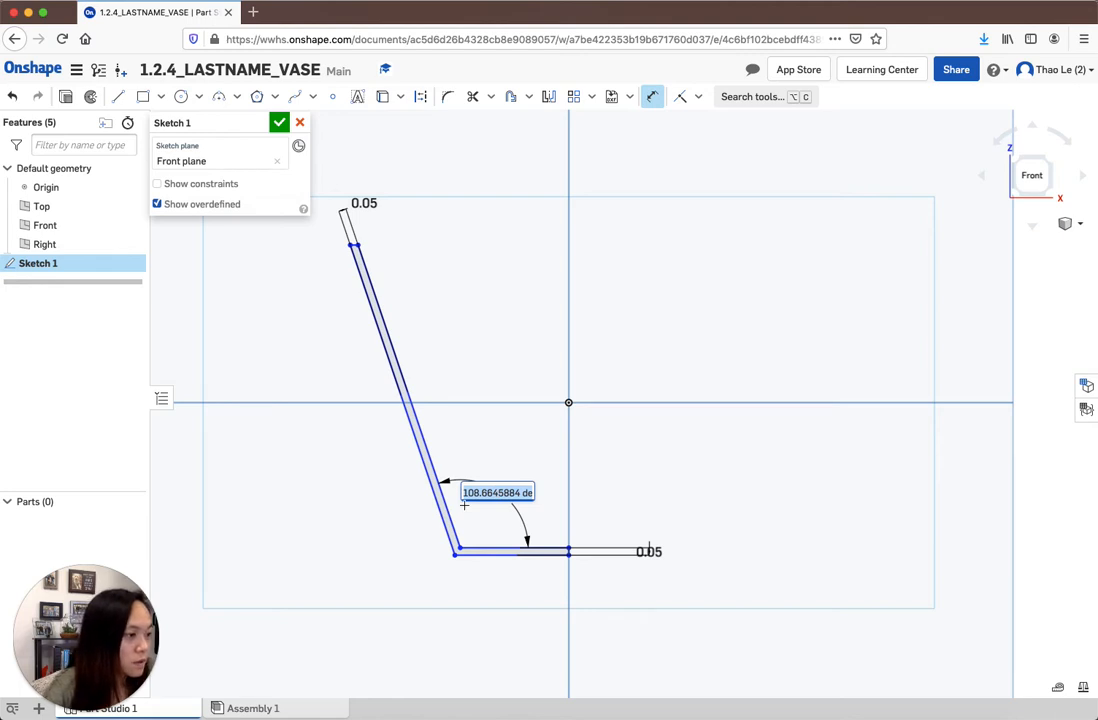
type("100")
key("Return")
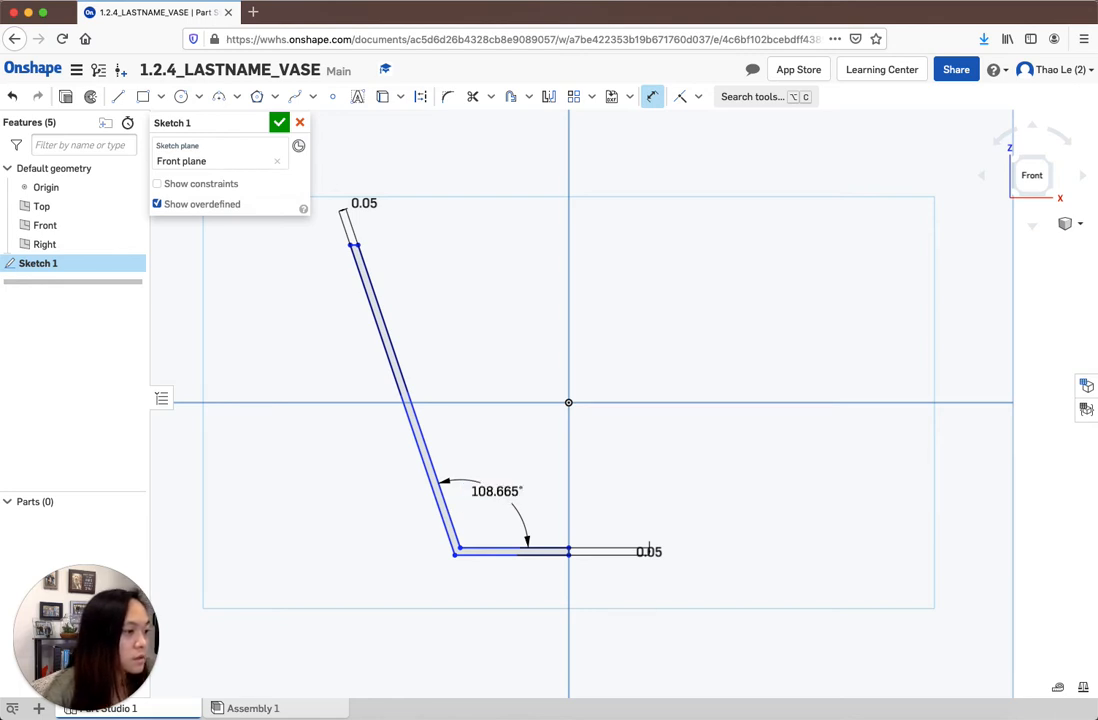
Set the angle between the inner wall and the base to 120 degrees
double_click(467, 501)
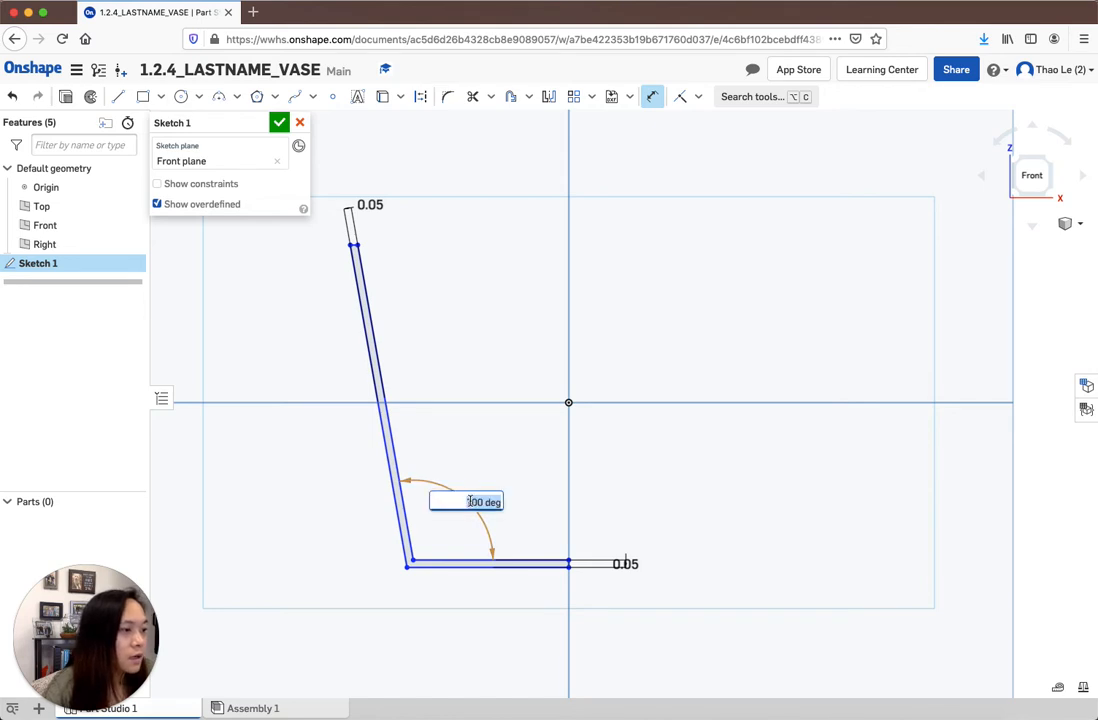
type("90")
key("BackSpace")
key("BackSpace")
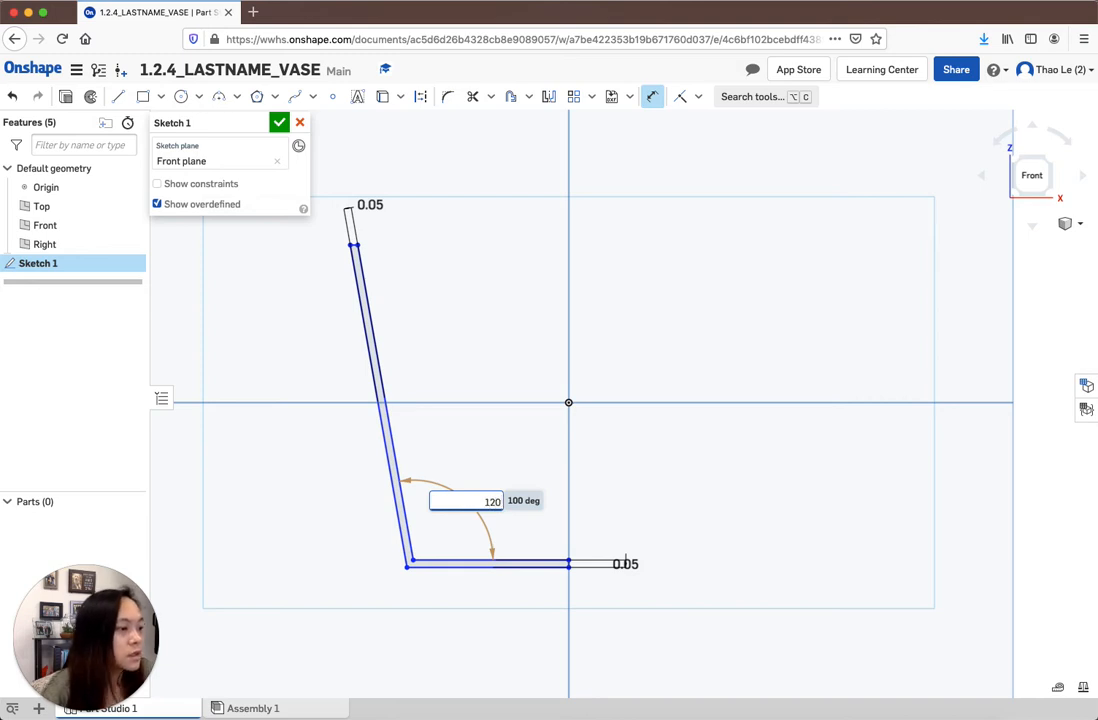
type("120")
key("Return")
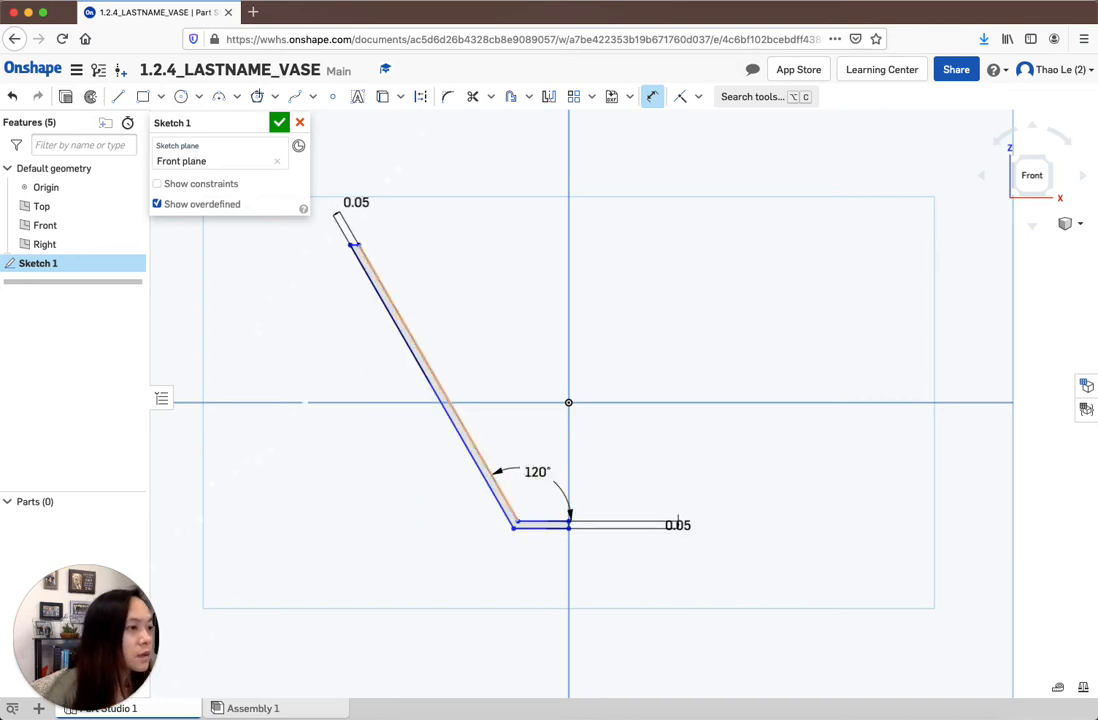
Set the wall-to-base angle to 108 degrees with its dimension placed closer to the corner, and finish the sketch
left_click_drag(537, 473, 539, 491)
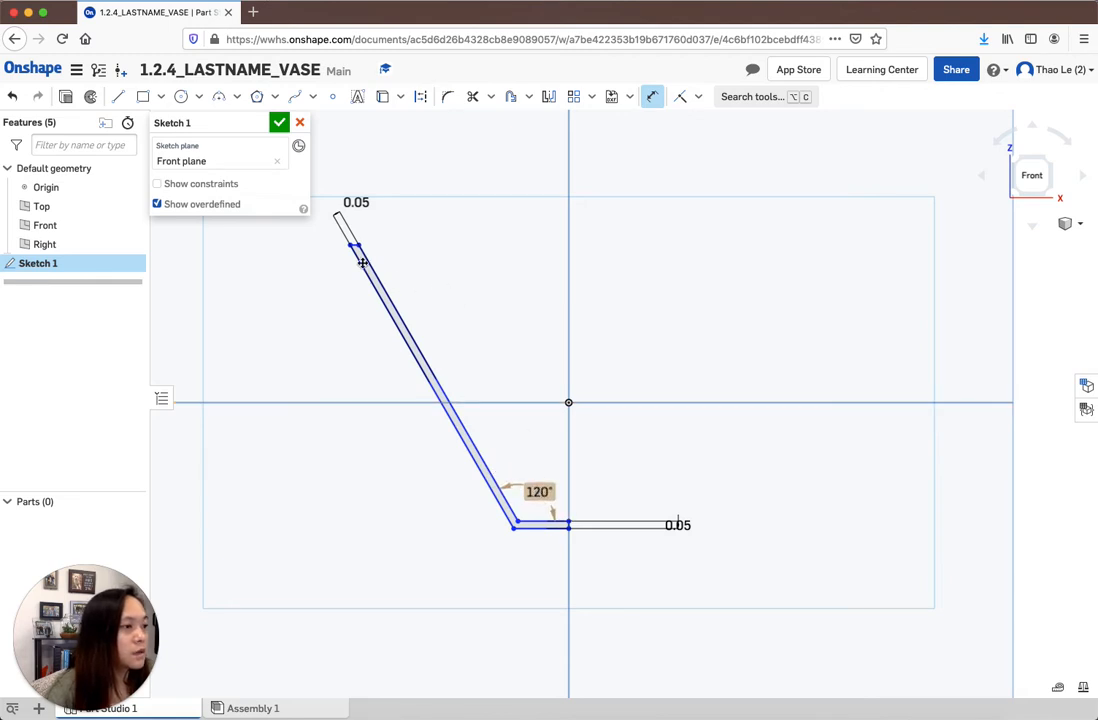
double_click(539, 491)
type("1")
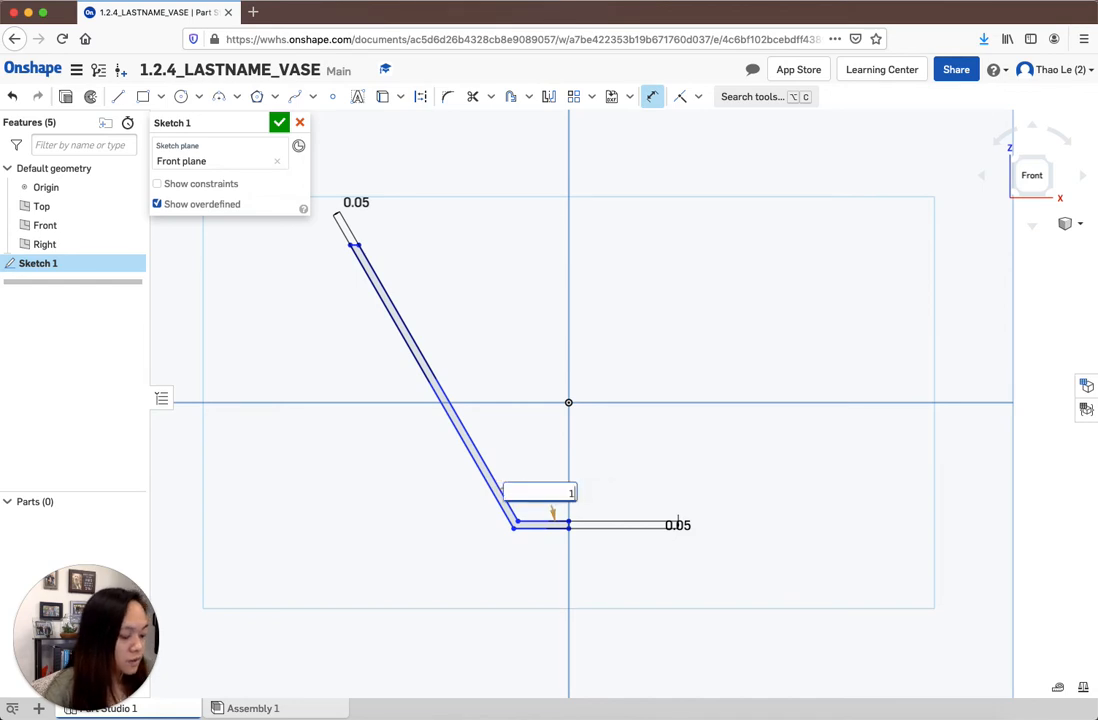
type("08")
key("Return")
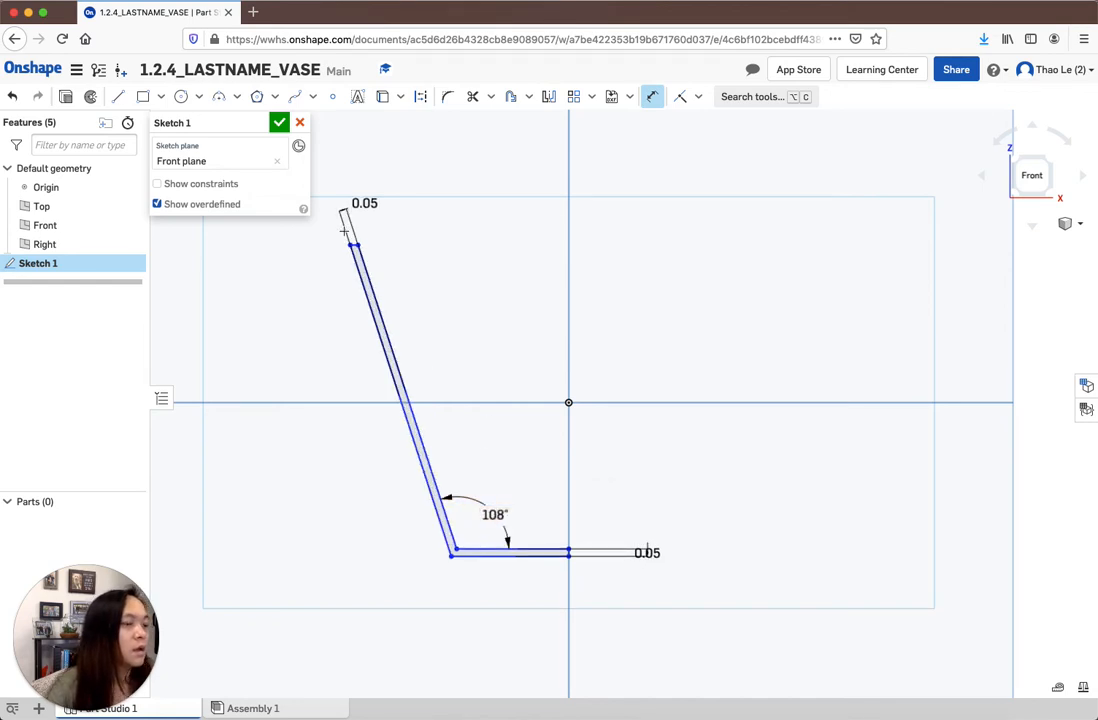
left_click(279, 123)
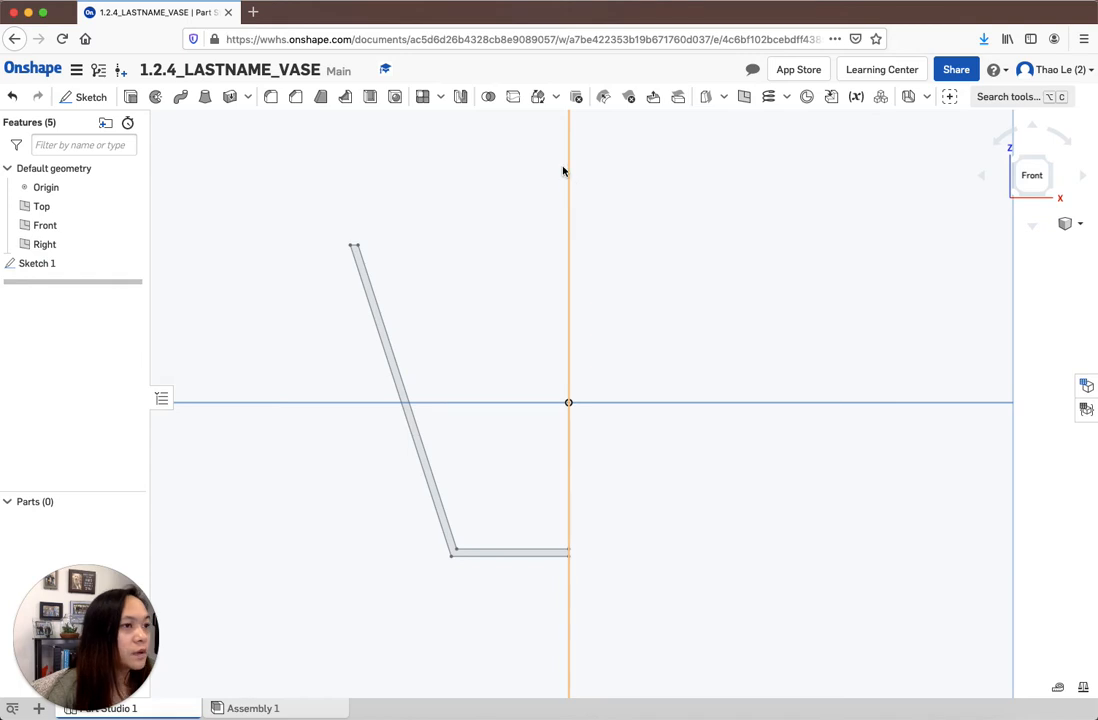
Add a vertical construction line about 3.49 in long through the origin to the profile sketch on the Front plane
left_click(33, 269)
double_click(33, 273)
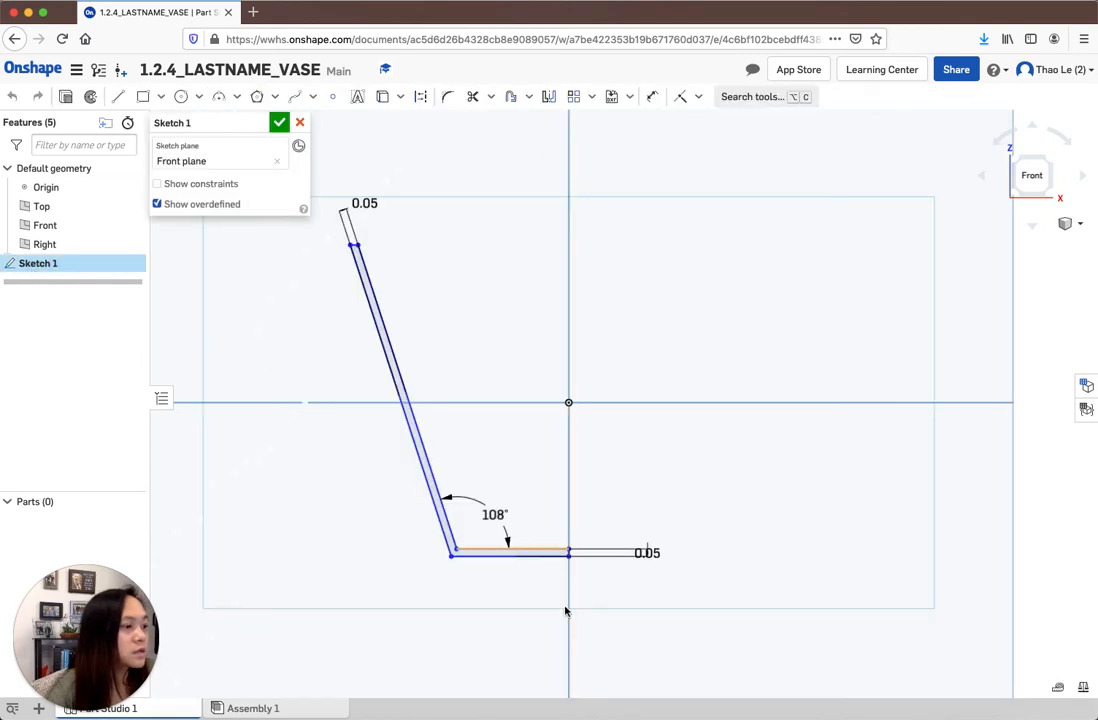
left_click(422, 97)
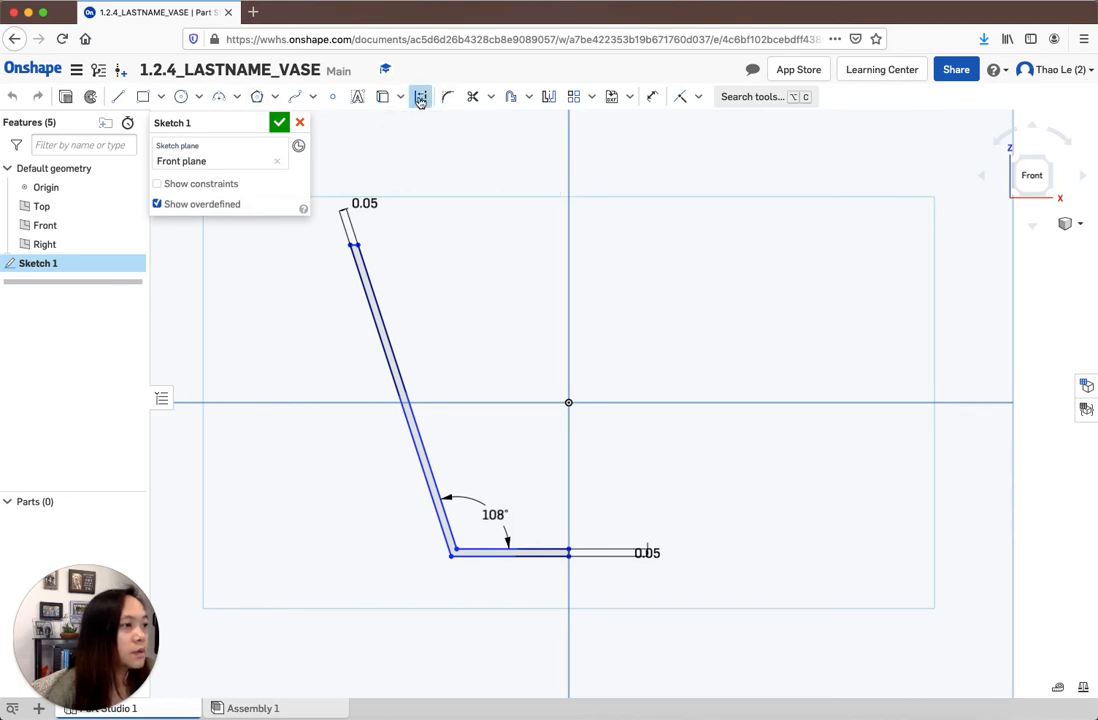
left_click(118, 97)
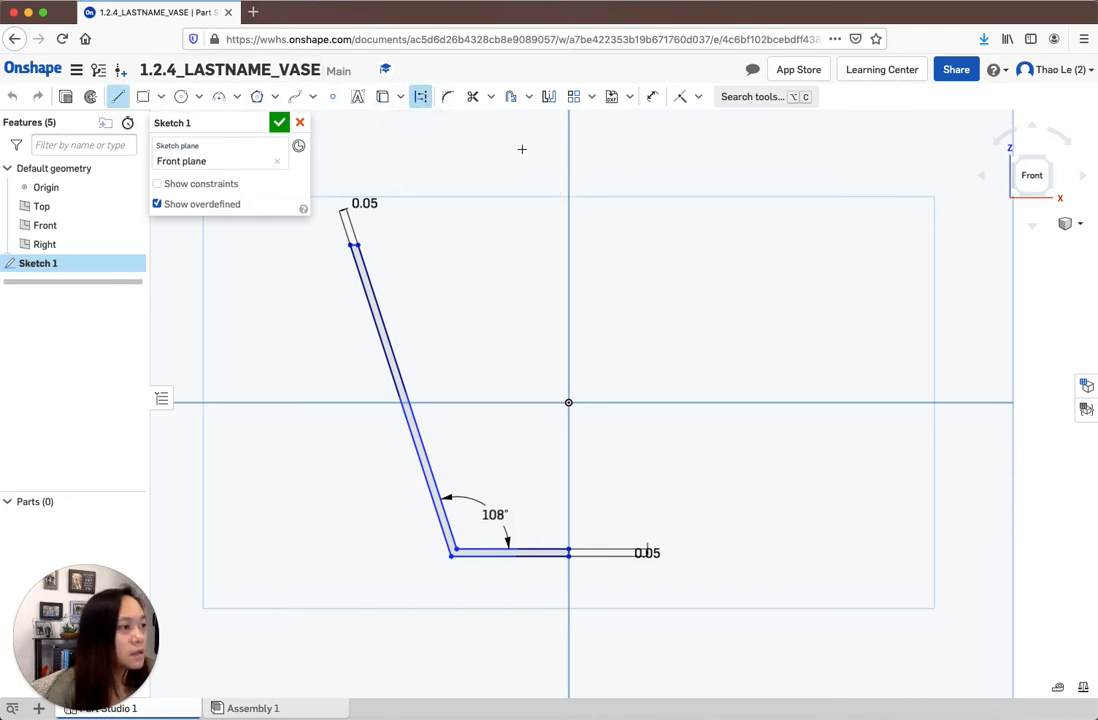
left_click(568, 155)
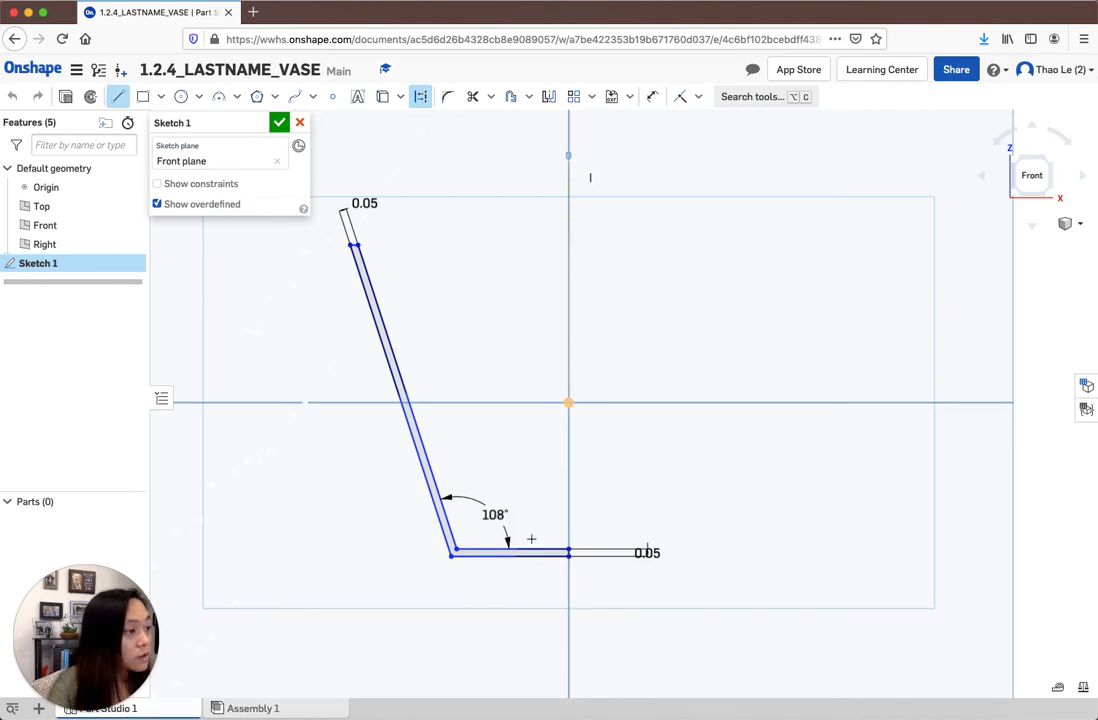
left_click(568, 671)
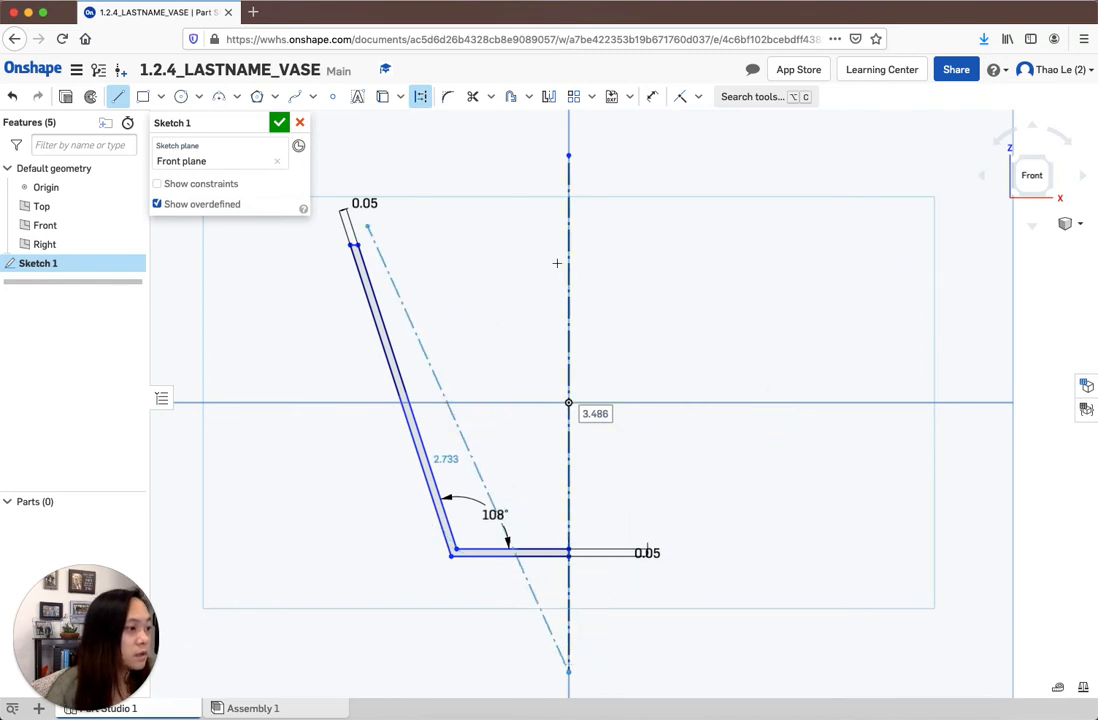
key("Escape")
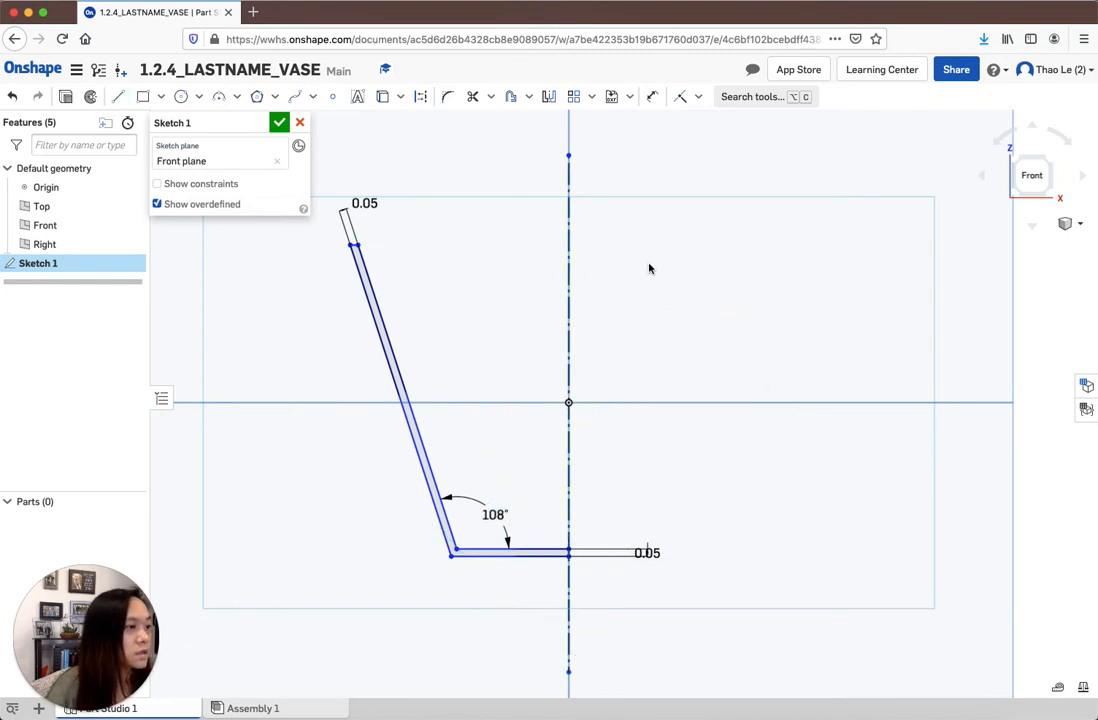
Revolve only the thin-walled profile face fully around the vertical construction line as a new solid
left_click(89, 97)
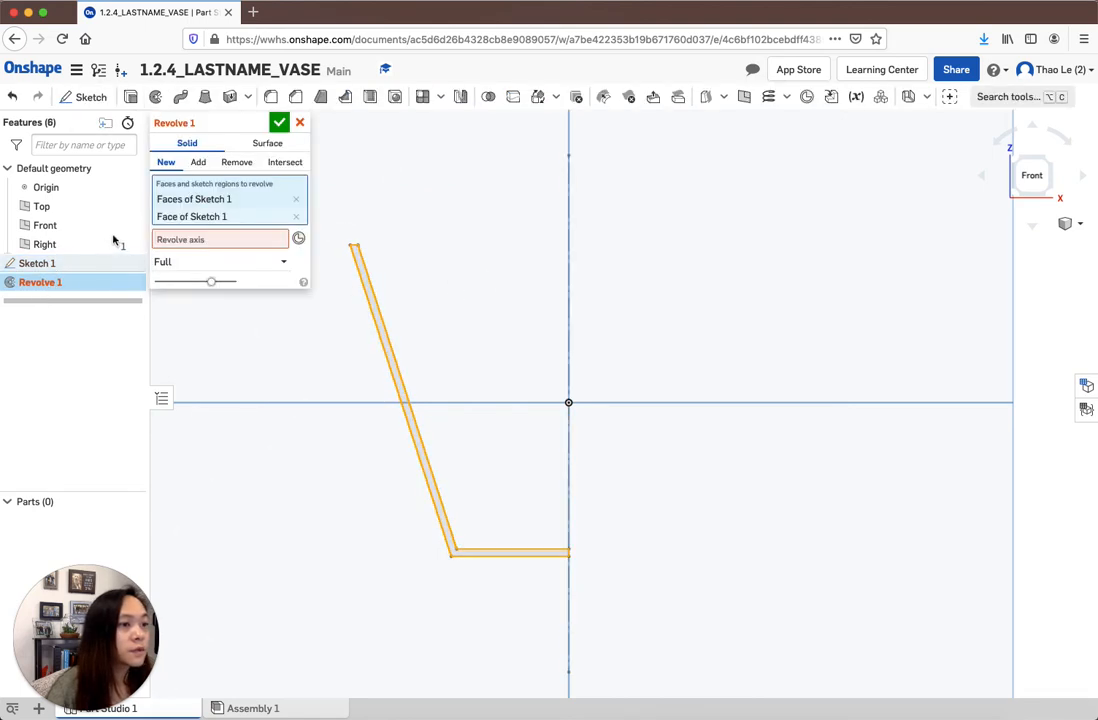
left_click(296, 216)
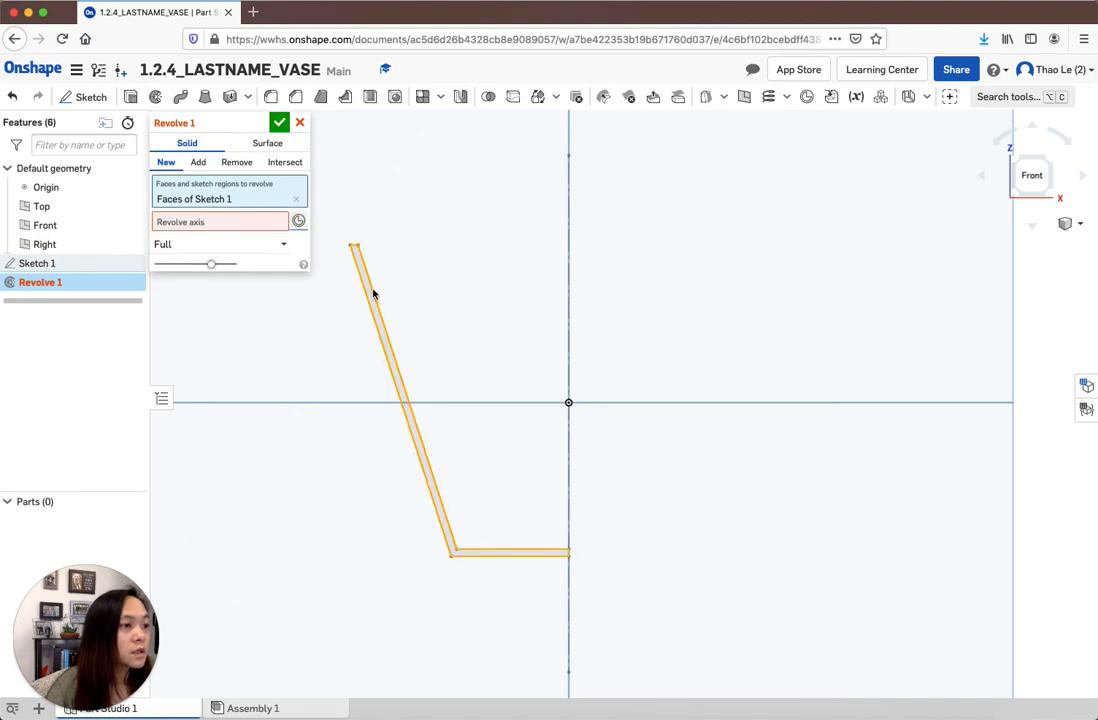
left_click(297, 199)
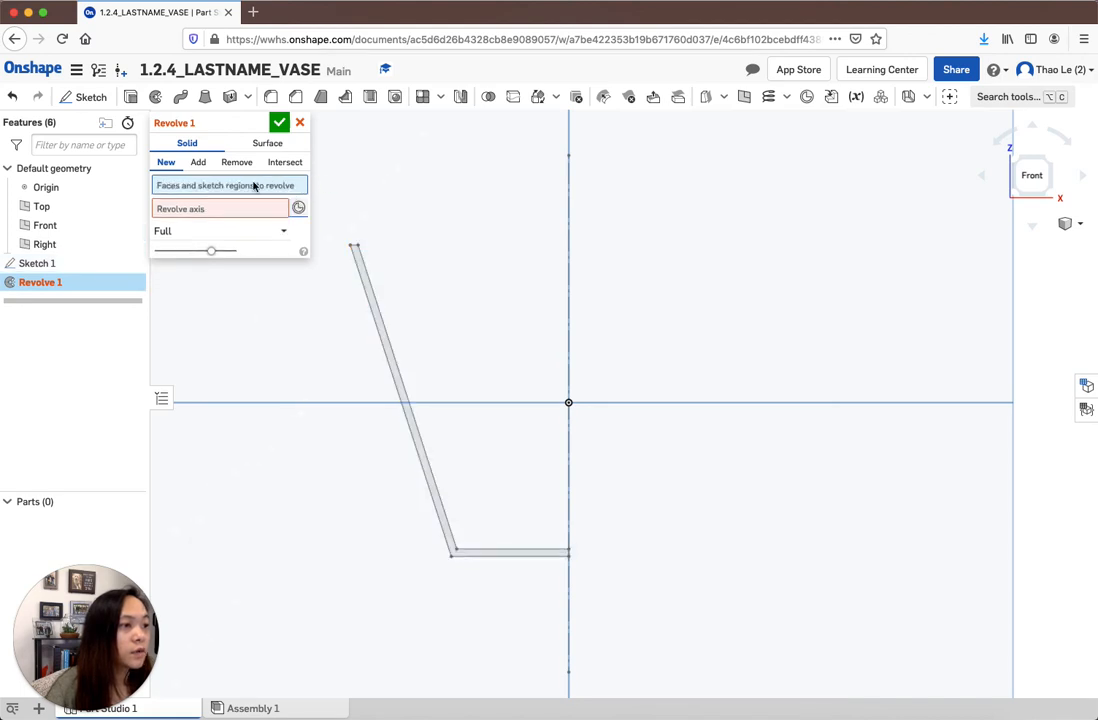
left_click(367, 288)
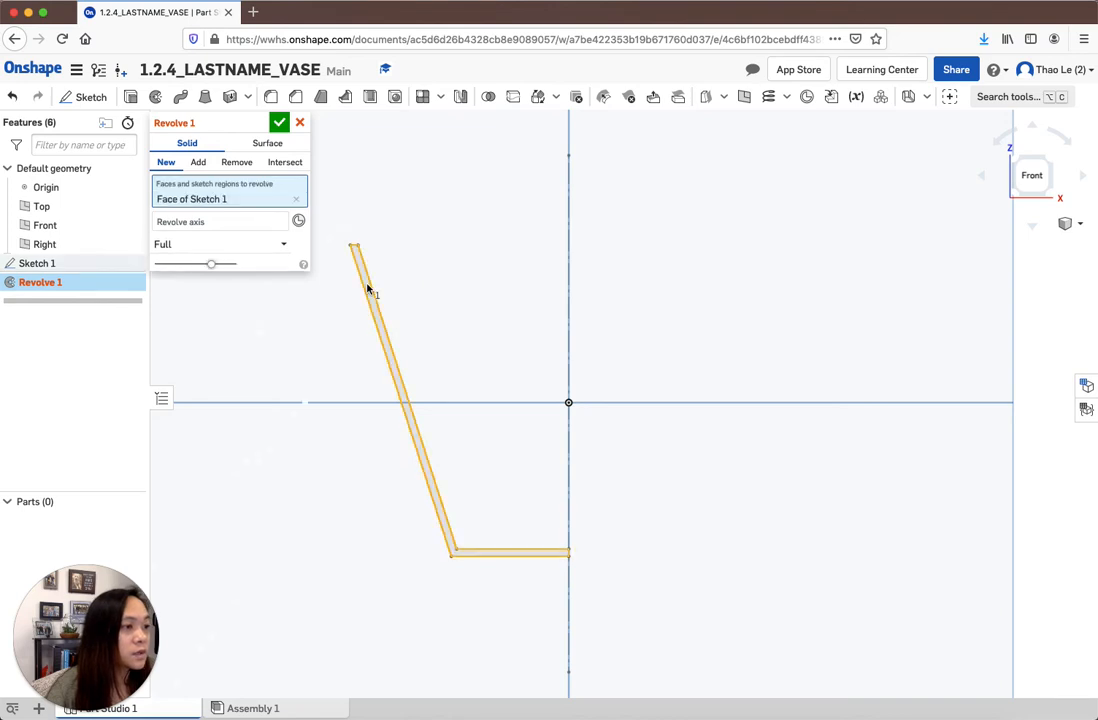
left_click(208, 223)
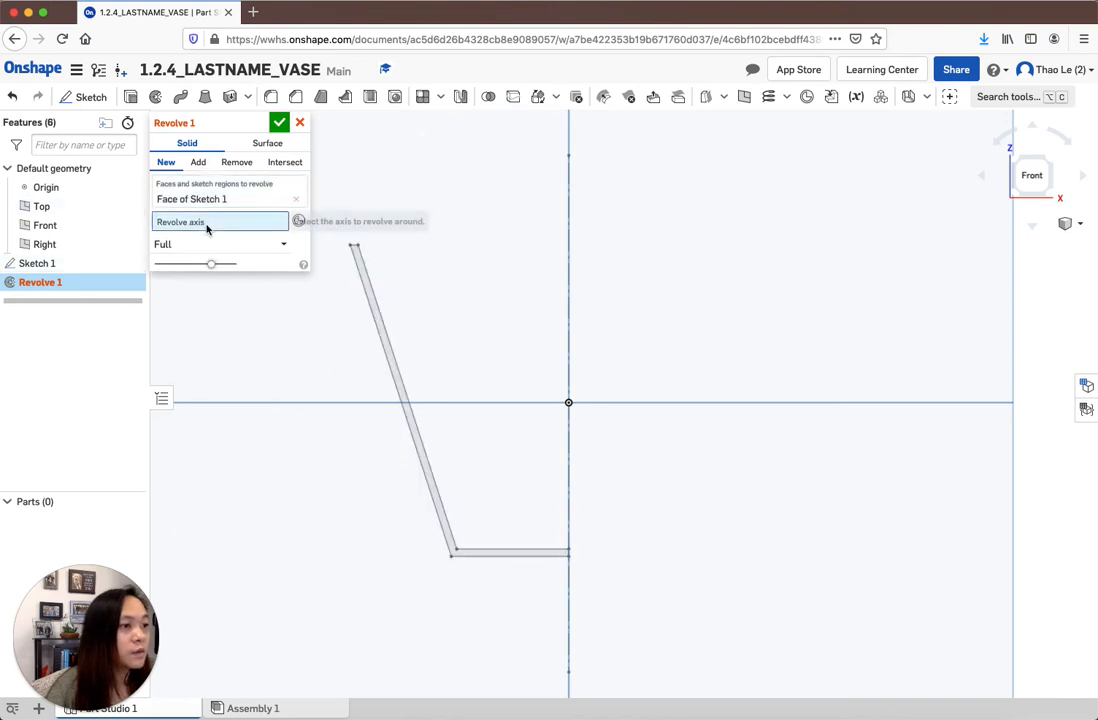
left_click(570, 305)
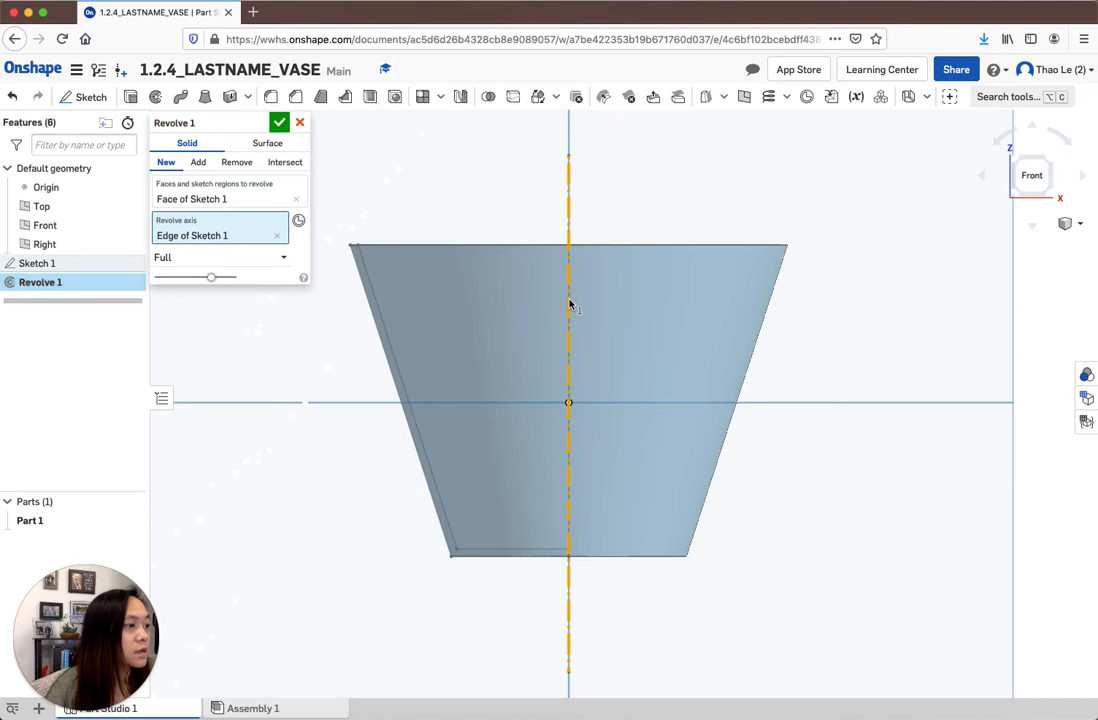
Inspect the revolved vase preview from several angles, inside and out, and accept the revolve
mouse_move(659, 358)
right_mouse_down()
mouse_move(655, 415)
mouse_move(657, 380)
right_mouse_up()
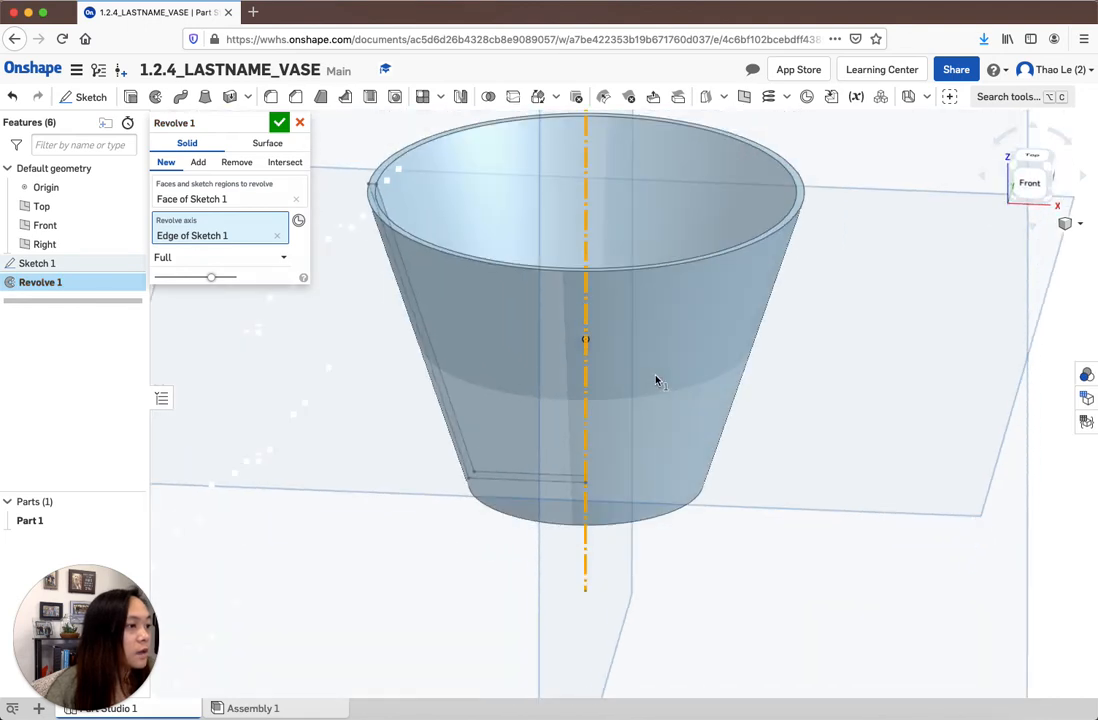
right_click_drag(640, 311, 516, 326)
right_click_drag(478, 271, 479, 296)
scroll(939, 357, "up", 2)
scroll(940, 354, "down", 5)
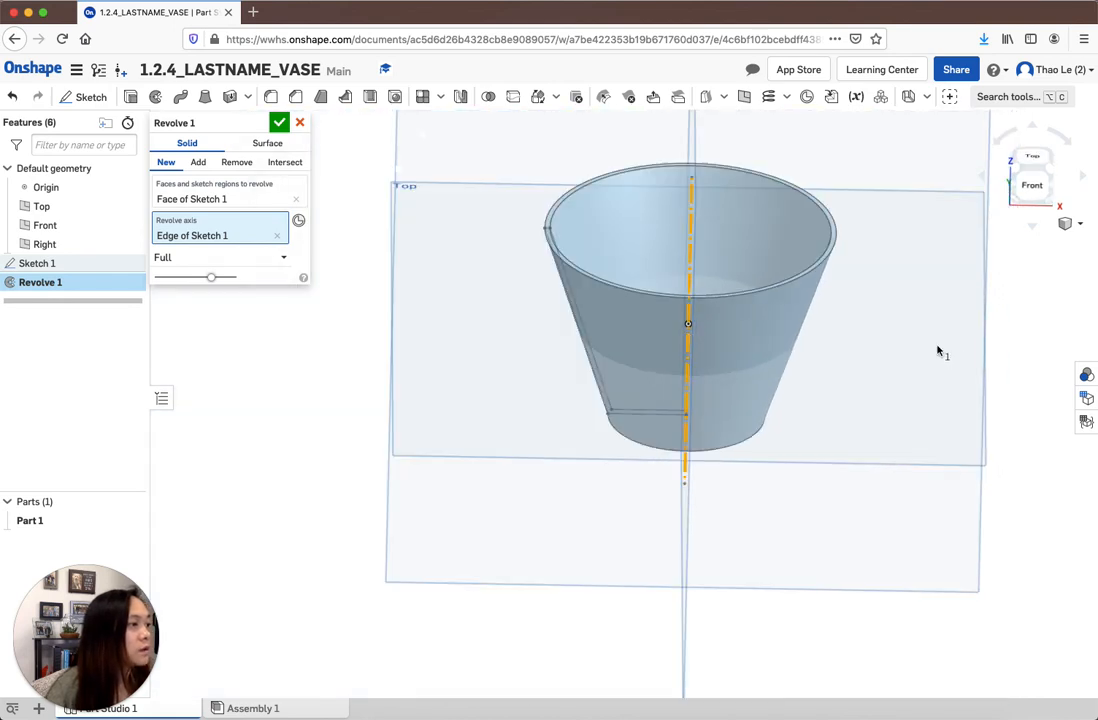
scroll(939, 352, "down", 2)
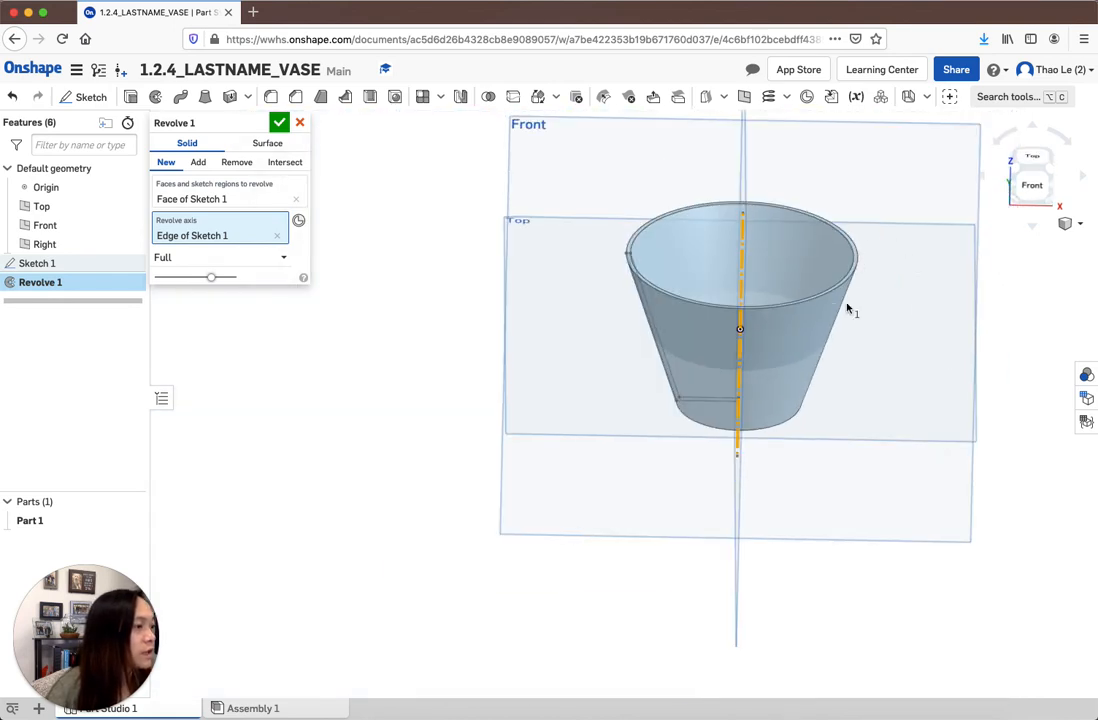
middle_click_drag(1020, 353, 897, 378)
right_click_drag(819, 265, 865, 237)
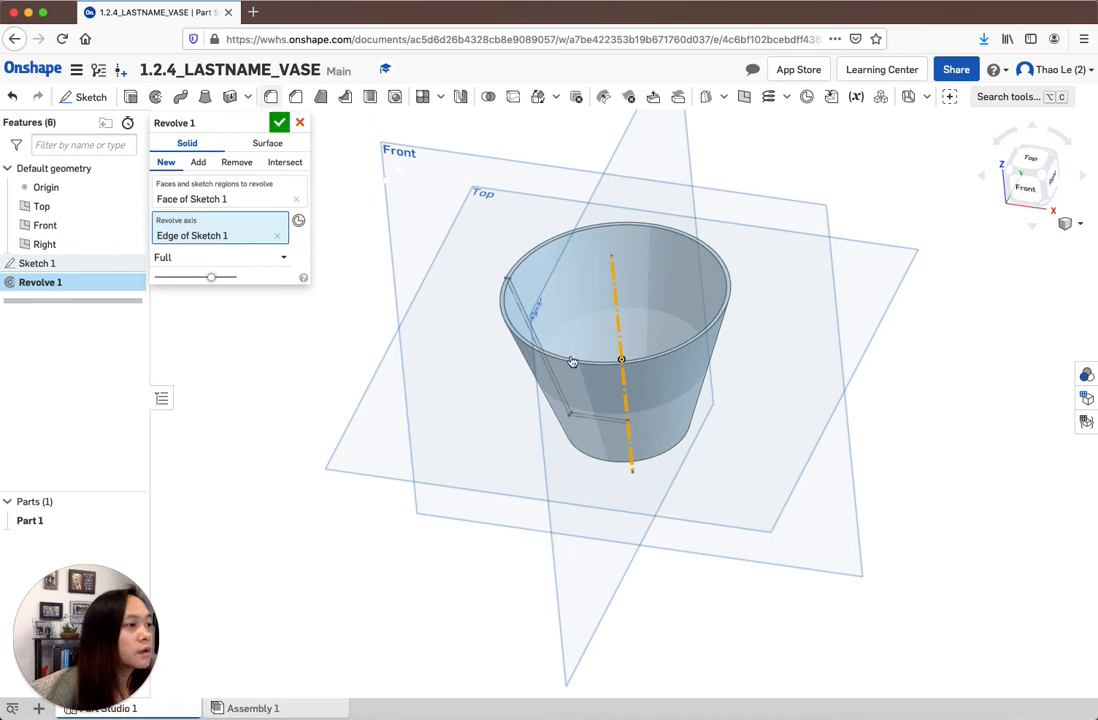
key("Return")
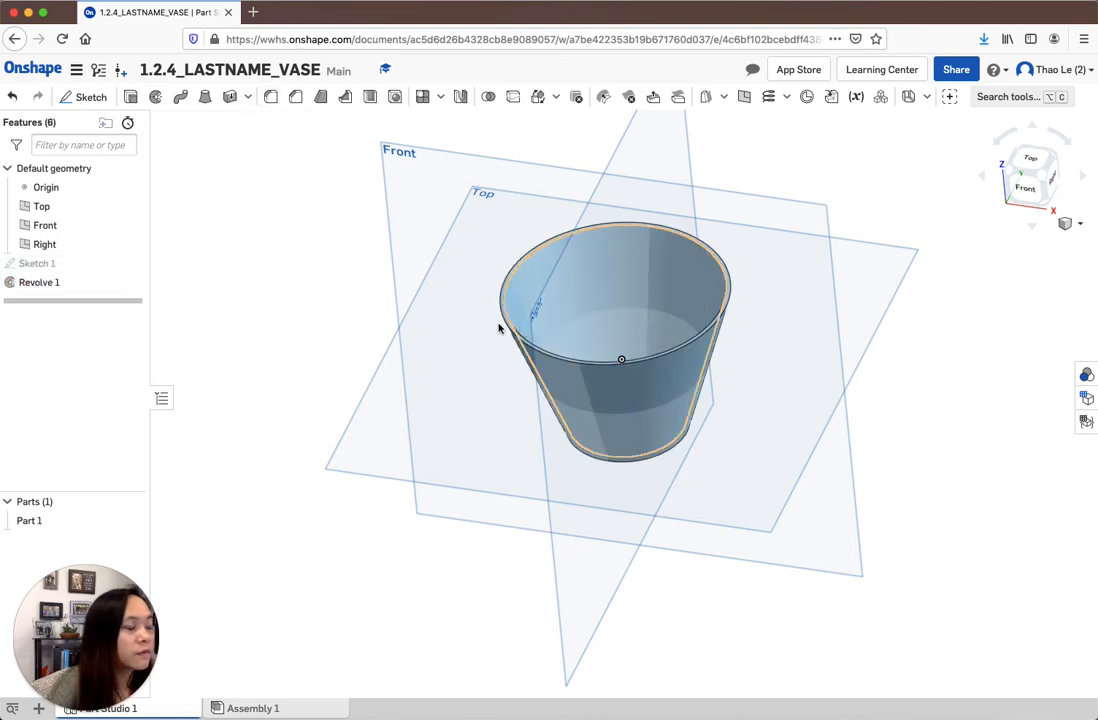
Fillet the vase's outer rim edge with a circular cross section and a 0.1 in radius
key("shift+f")
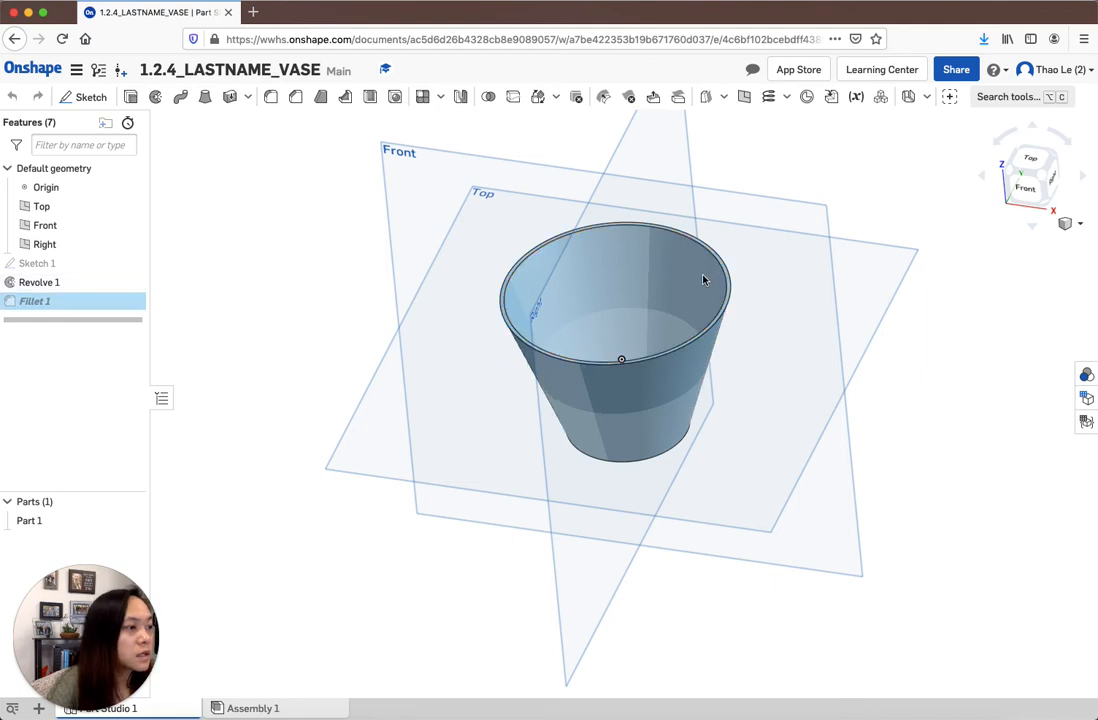
left_click(512, 338)
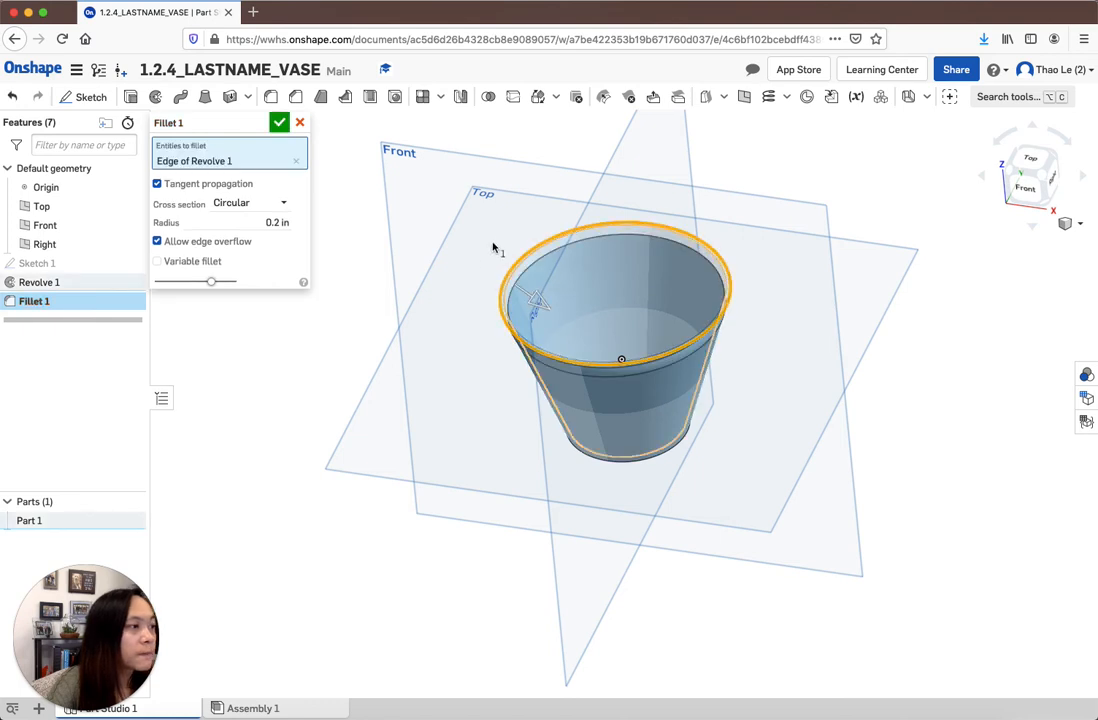
mouse_move(625, 350)
right_mouse_down()
mouse_move(642, 330)
mouse_move(632, 326)
right_mouse_up()
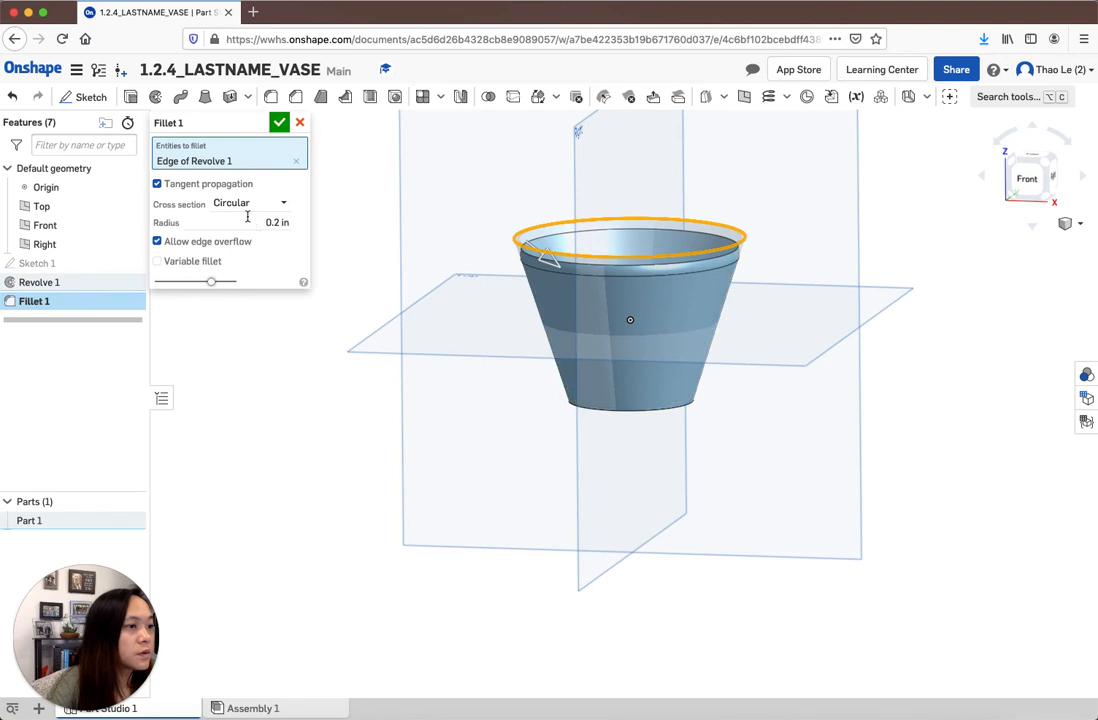
left_click(277, 222)
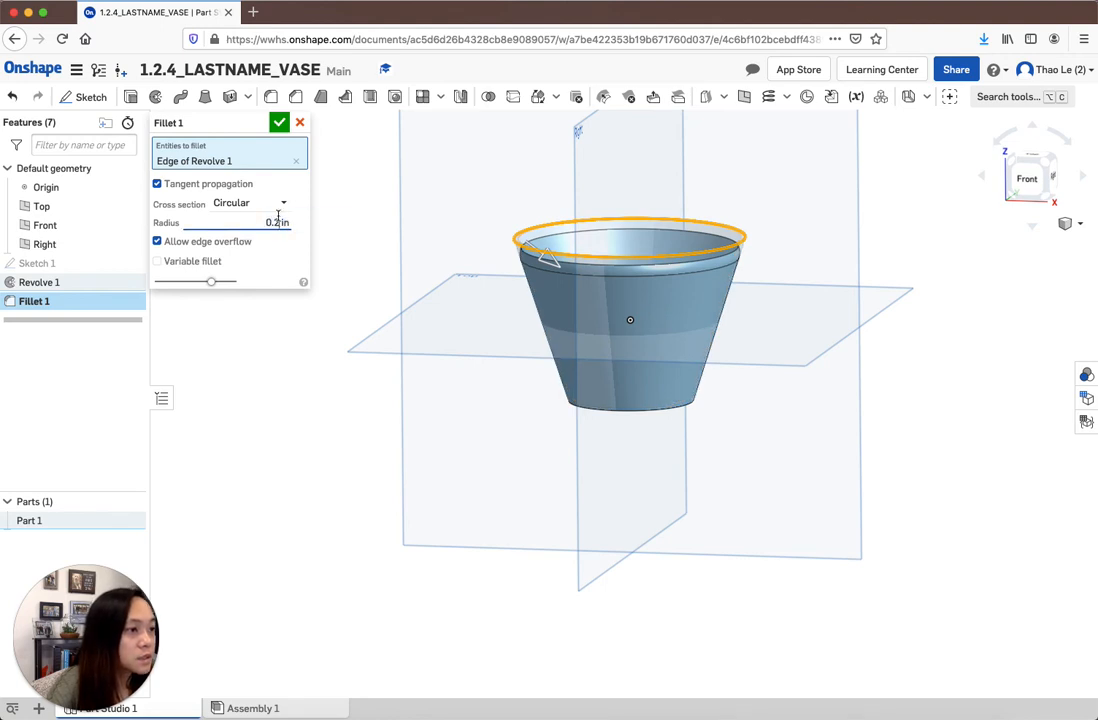
left_click(282, 204)
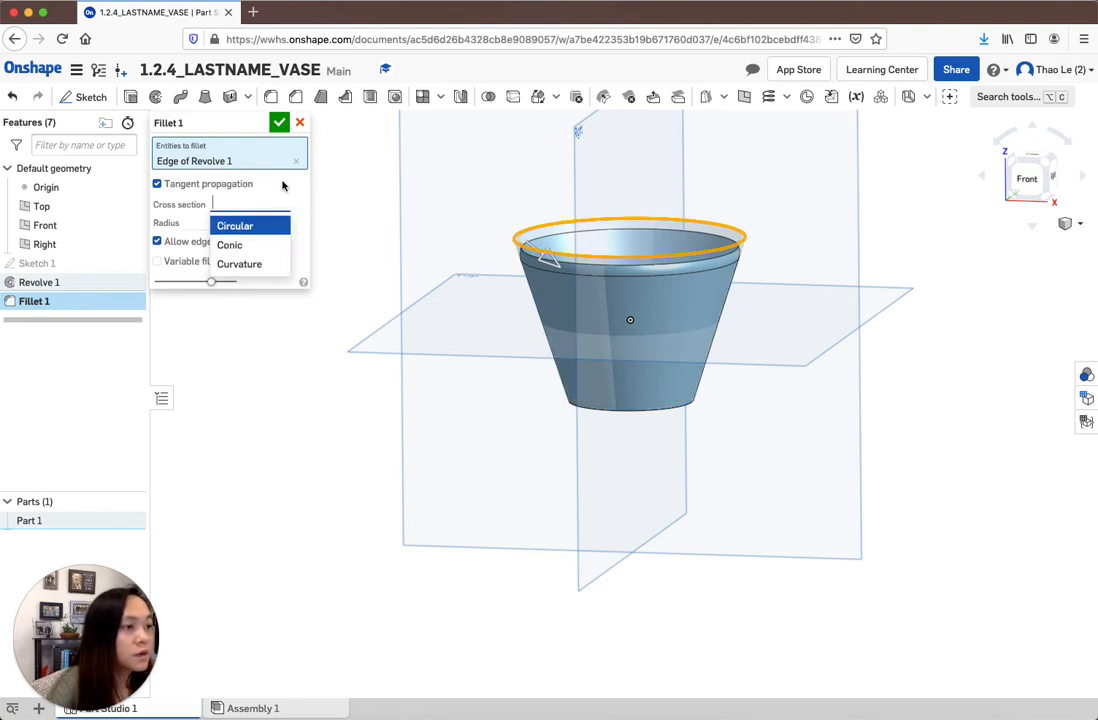
left_click(310, 230)
left_click(280, 221)
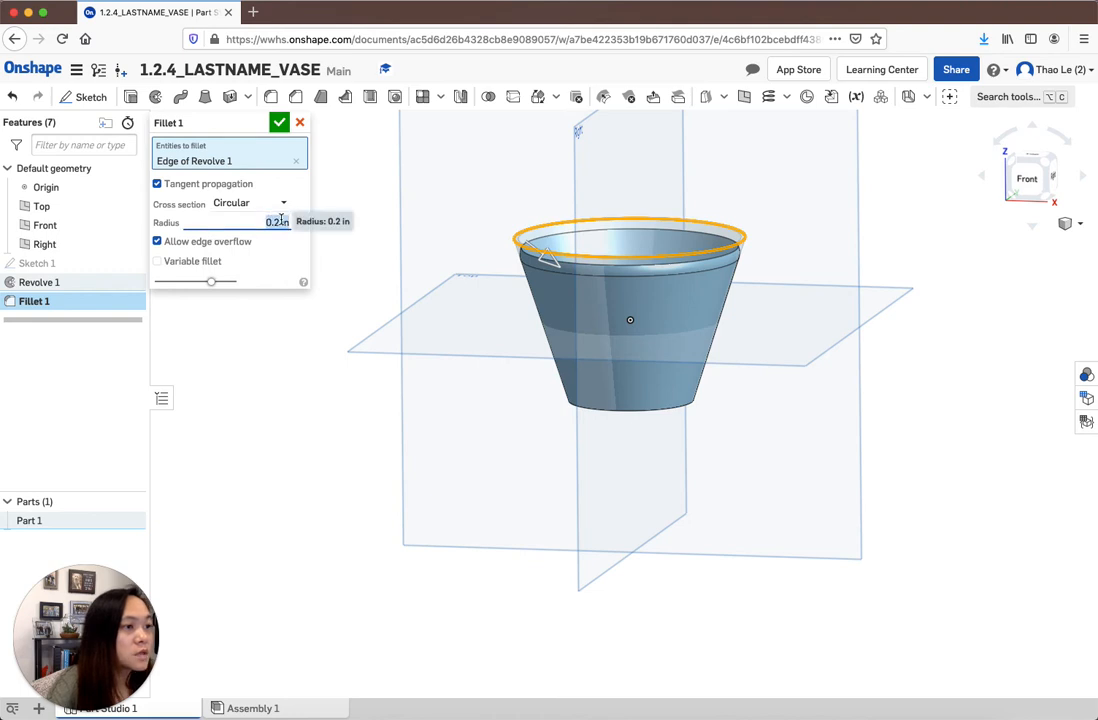
left_click(280, 222)
key("BackSpace")
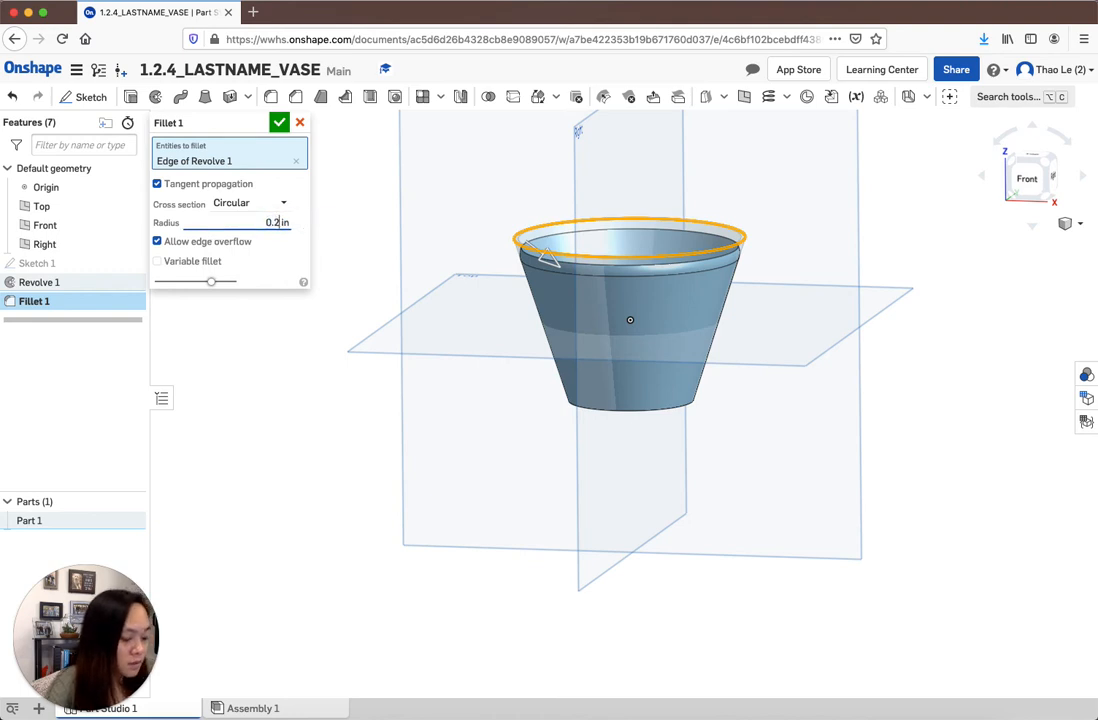
key("Return")
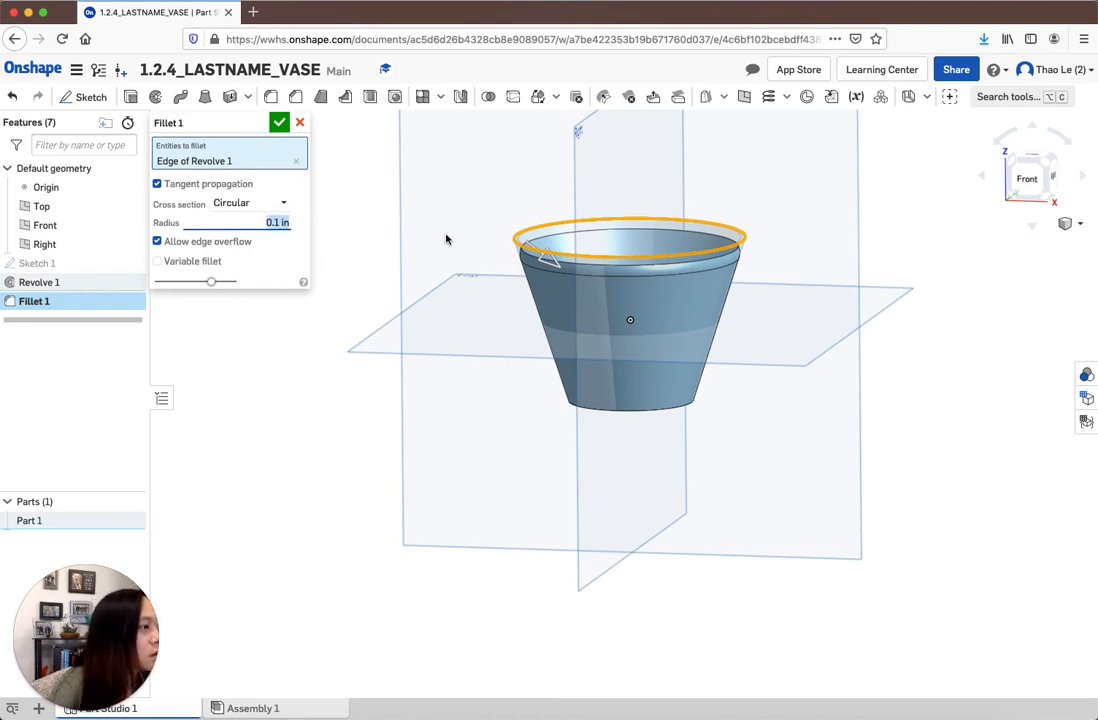
Show the vase in isometric view, accept the rim fillet and check the rounded rim from the side
left_click(1068, 224)
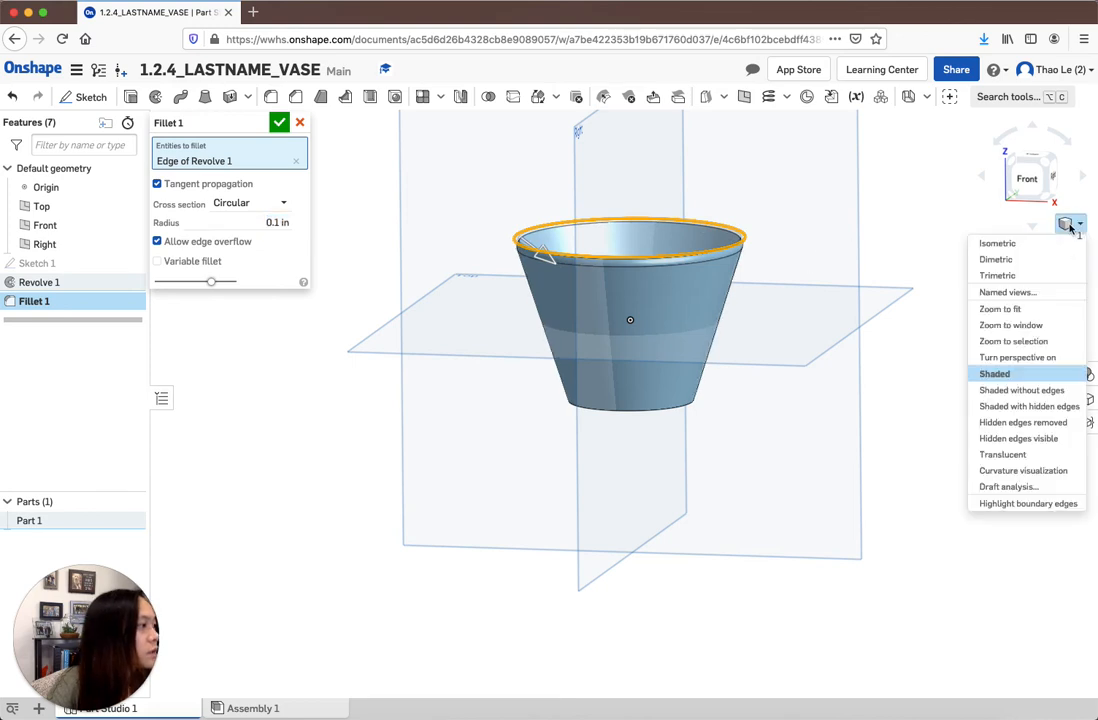
left_click(1000, 244)
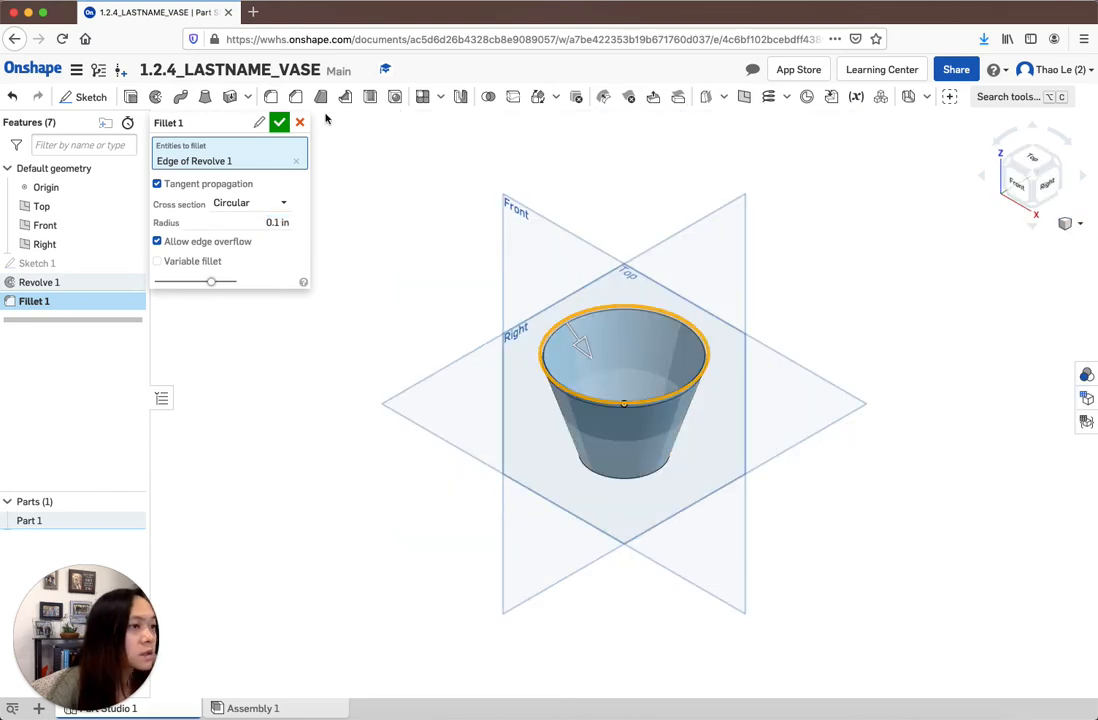
right_click_drag(748, 406, 727, 414)
right_click(746, 412)
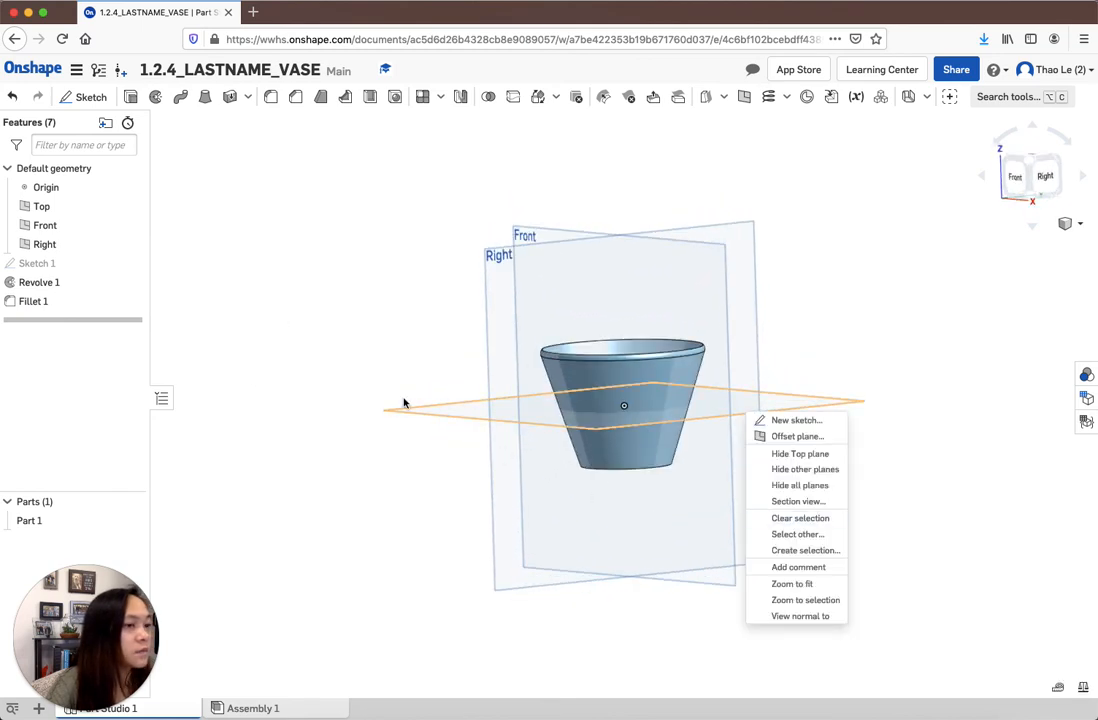
left_click(467, 404)
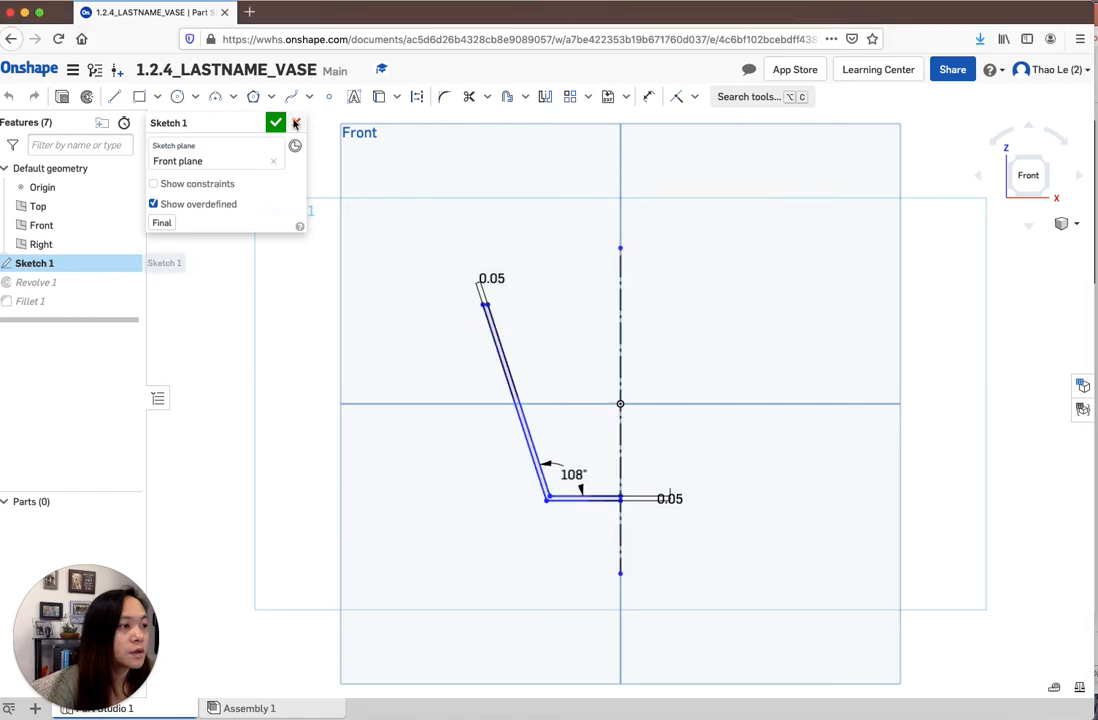
Close the profile sketch without changes and delete the sketch, the revolve and the fillet
left_click(274, 126)
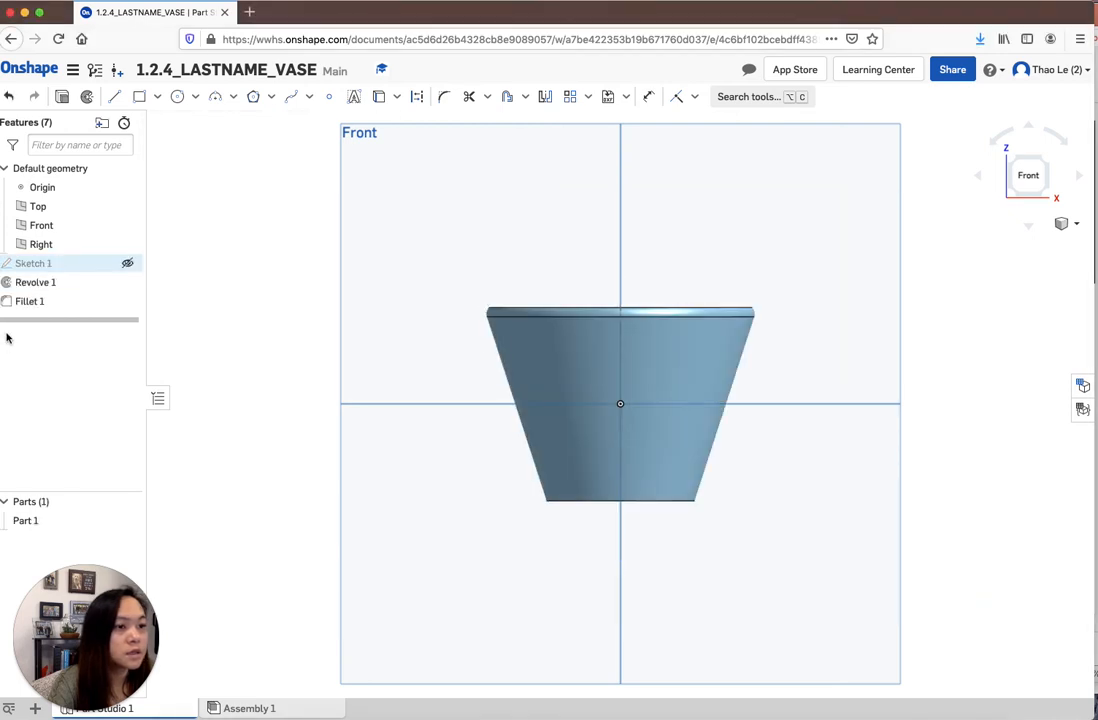
right_click(31, 265)
left_click(58, 488)
right_click(40, 266)
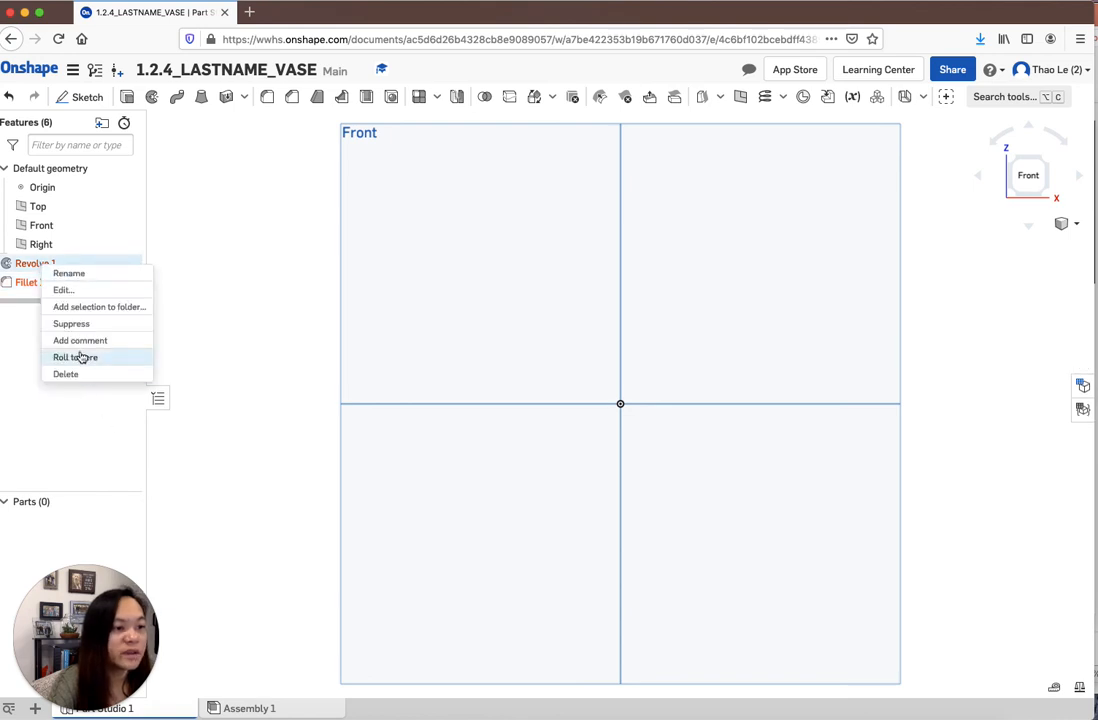
left_click(75, 375)
right_click(58, 266)
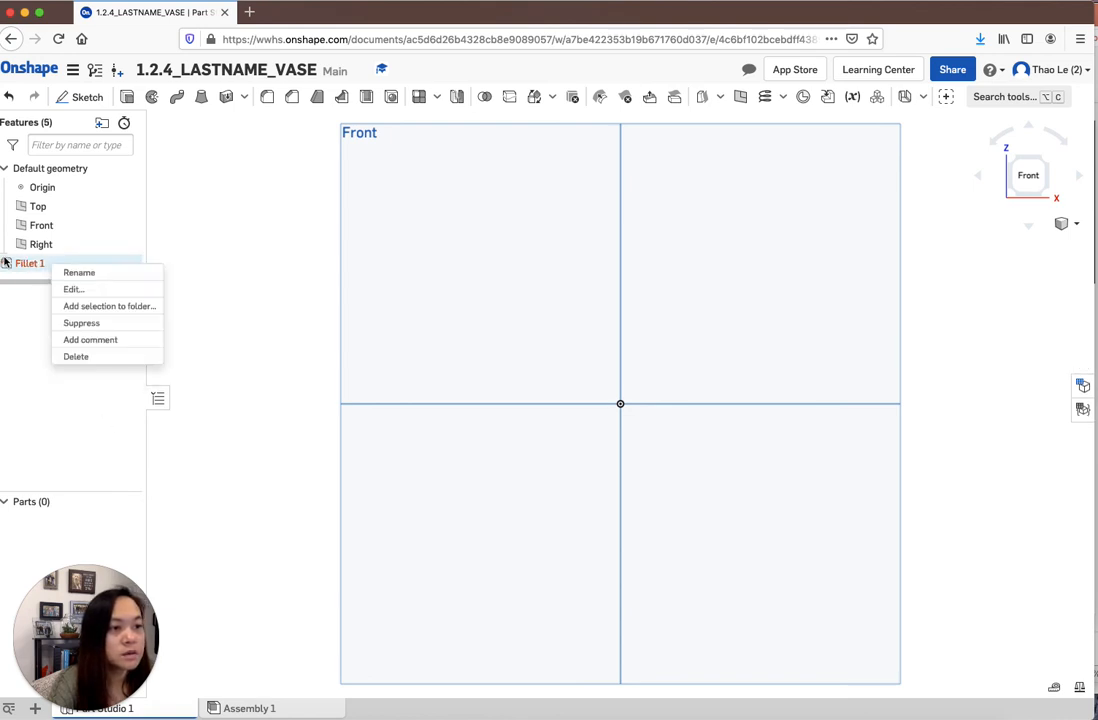
left_click(71, 356)
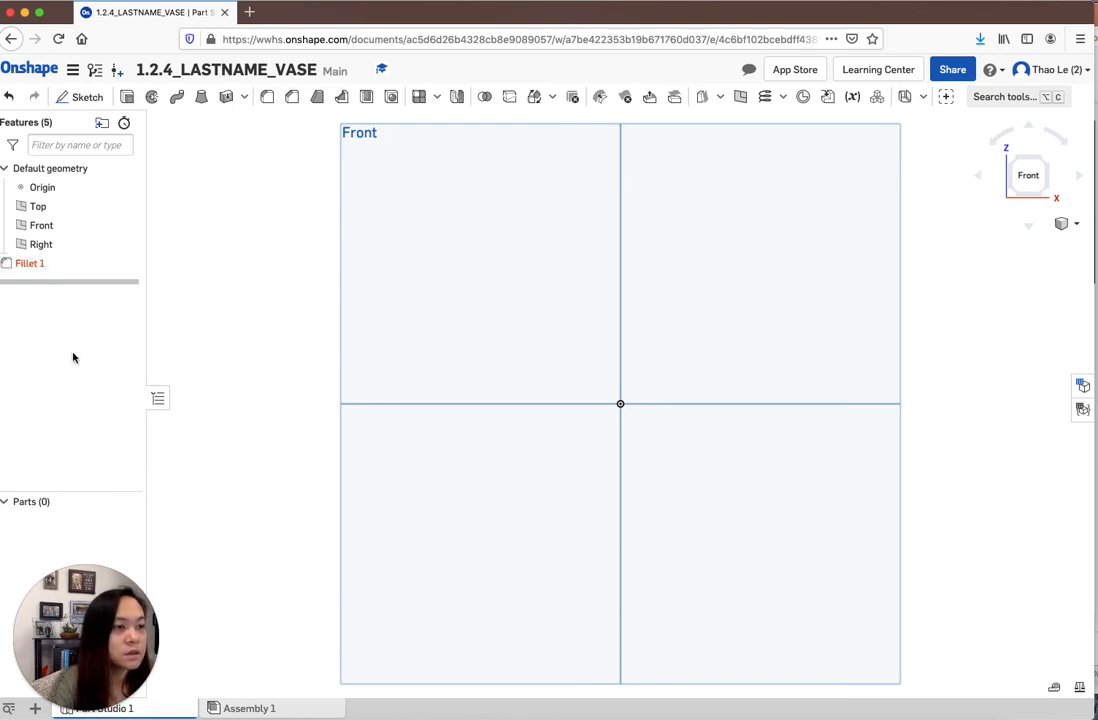
Start a sketch on the Front plane and draw a short horizontal base line leftward from the vertical axis, below the origin
left_click(82, 97)
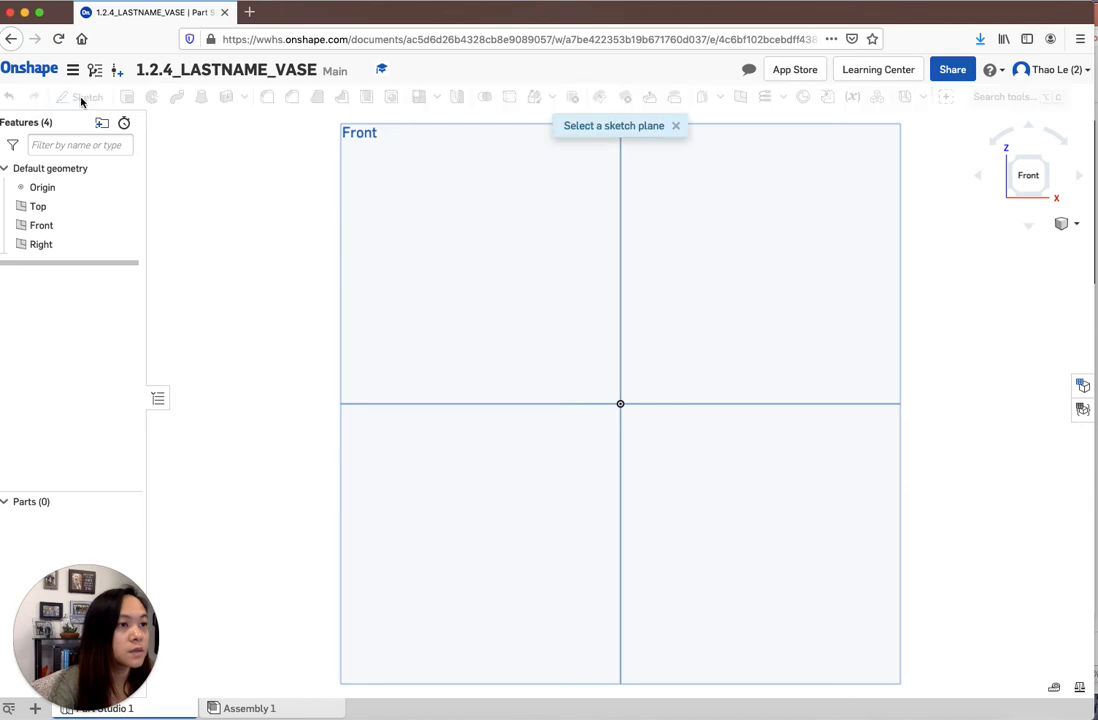
left_click(495, 233)
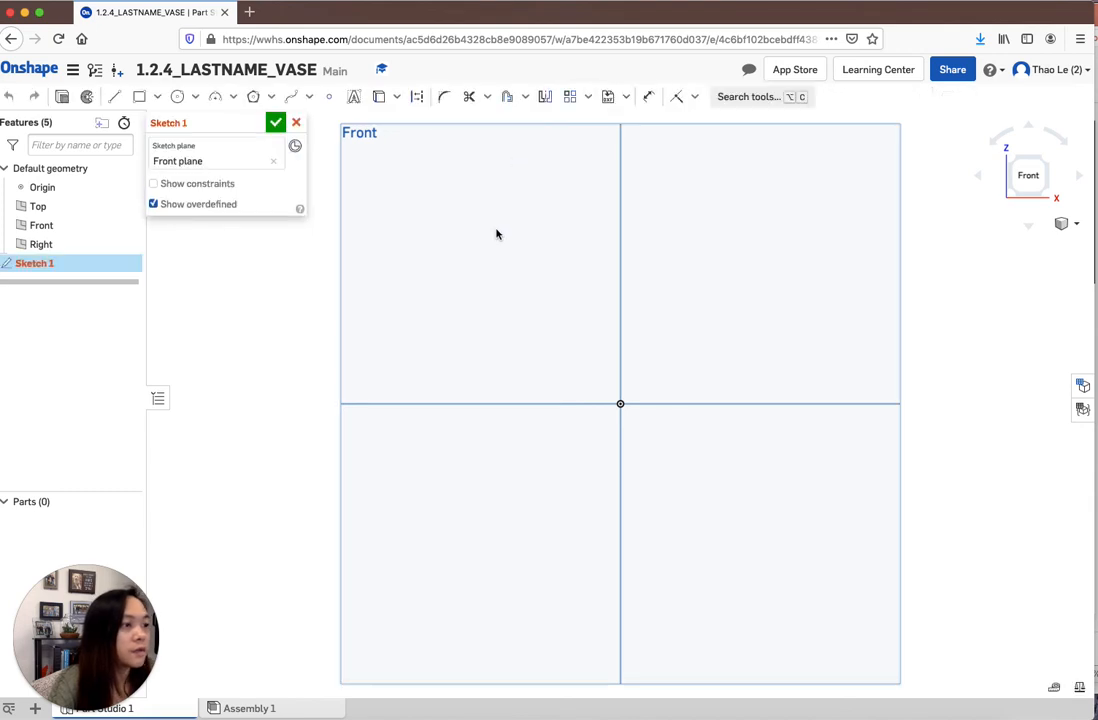
left_click(311, 98)
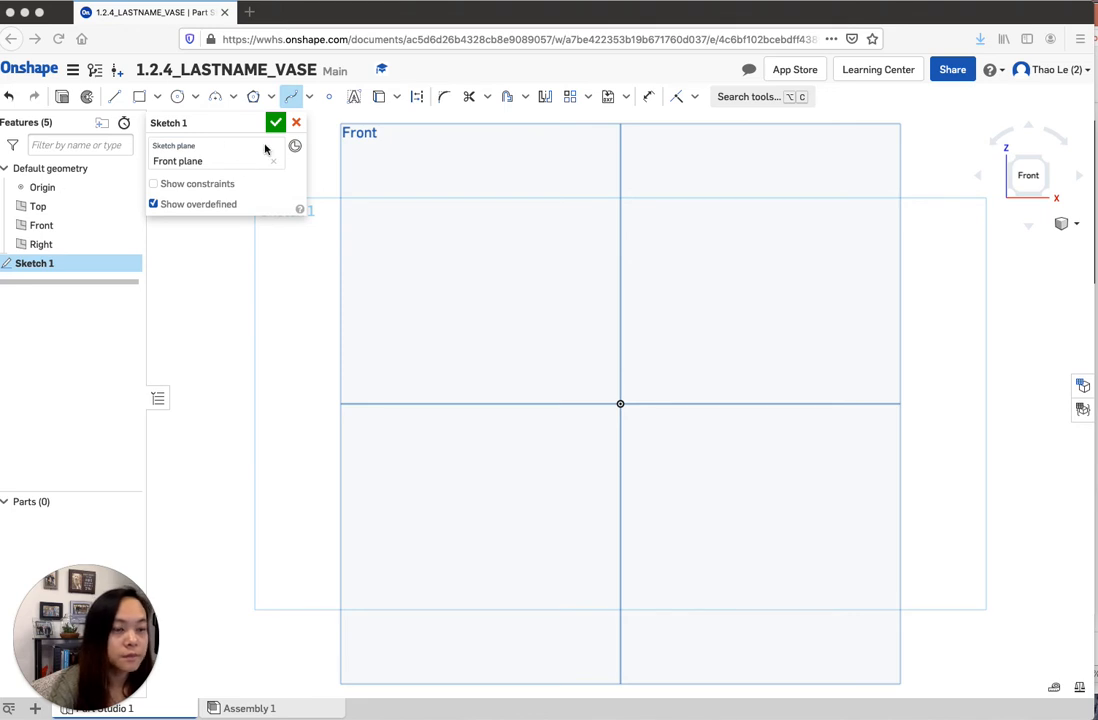
left_click(115, 99)
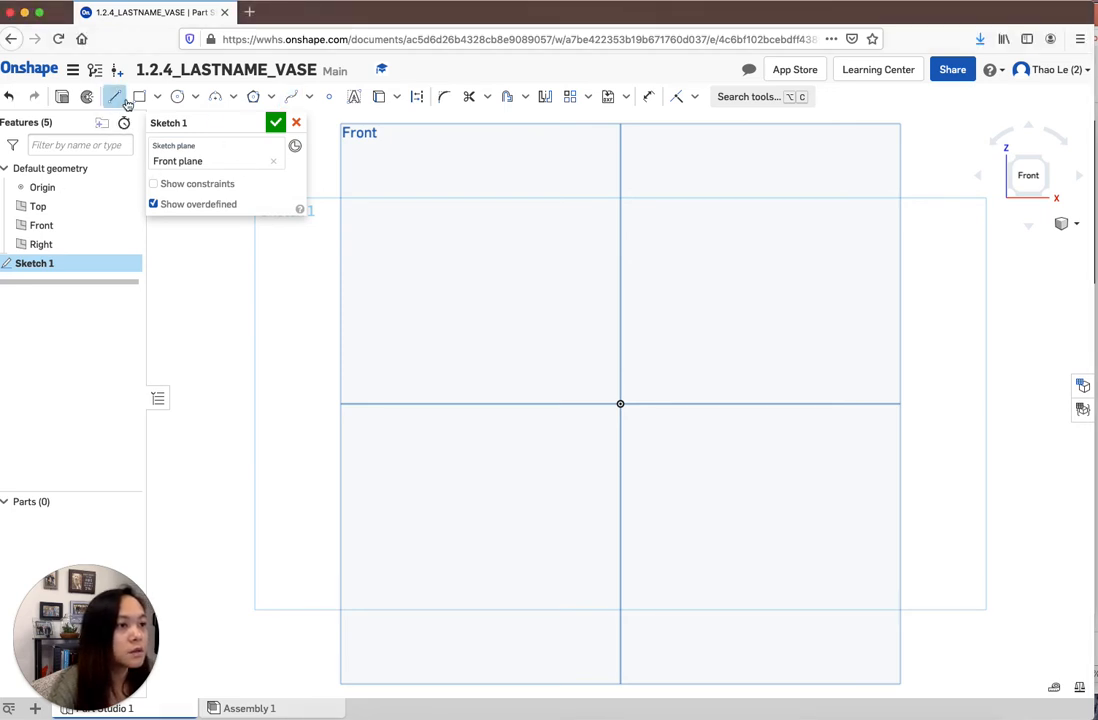
left_click(620, 503)
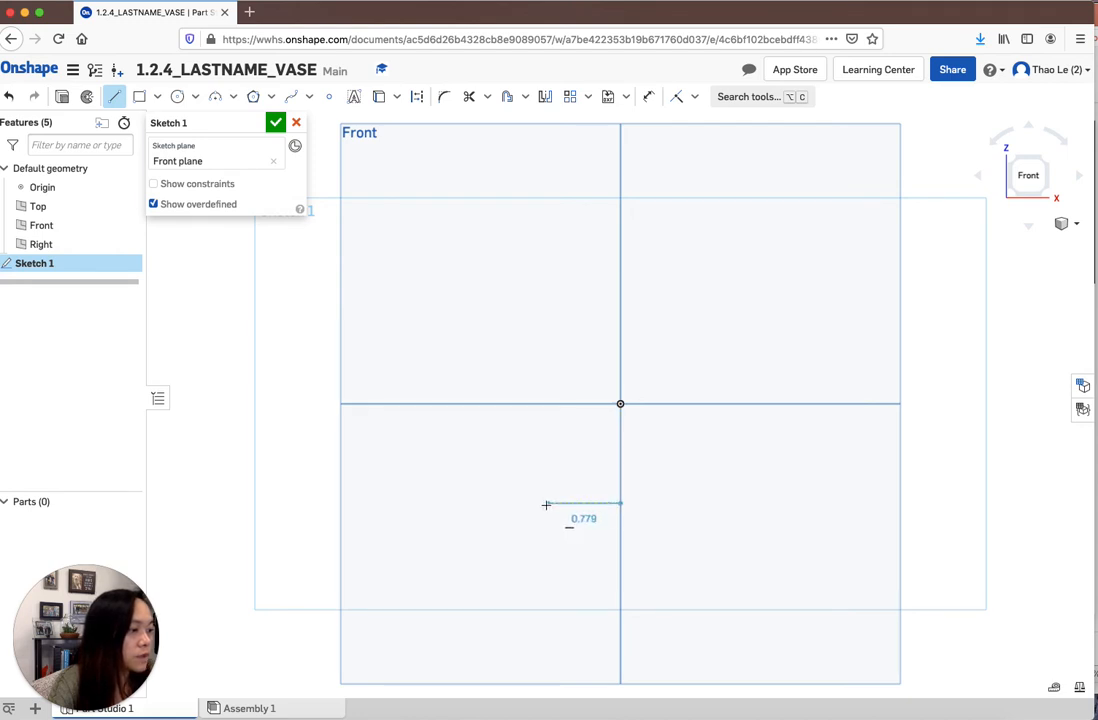
left_click(569, 503)
key("Escape")
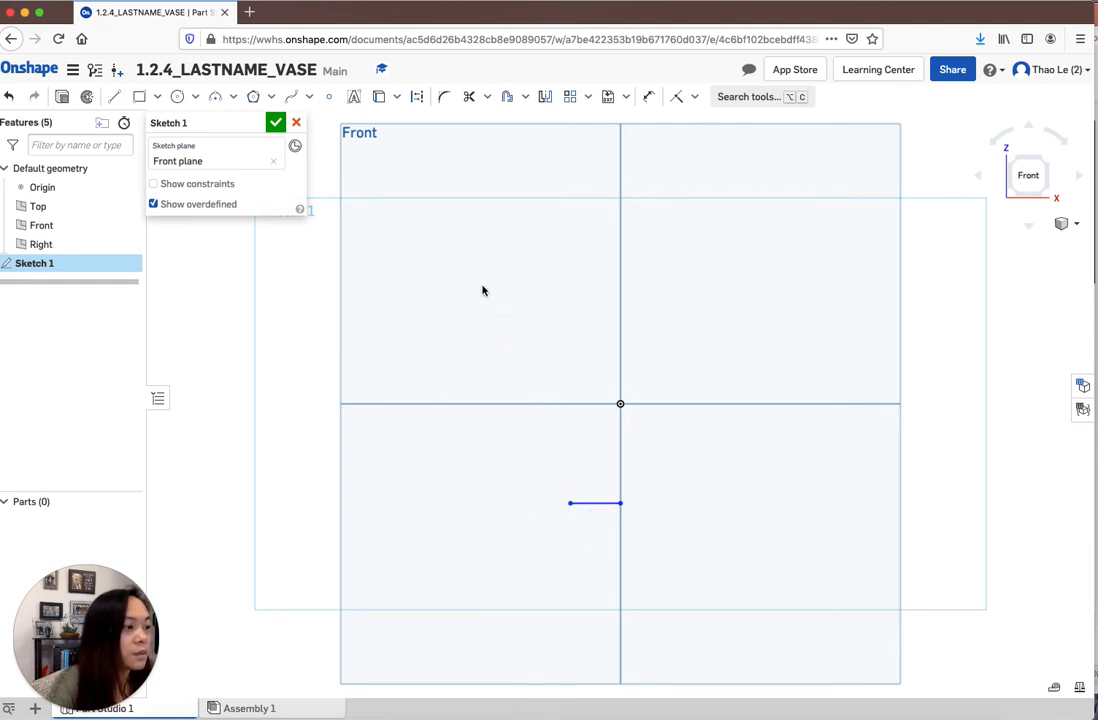
Draw an S-shaped spline through four points, rising from the base line's outer end to the vase rim above the origin's level
left_click(291, 96)
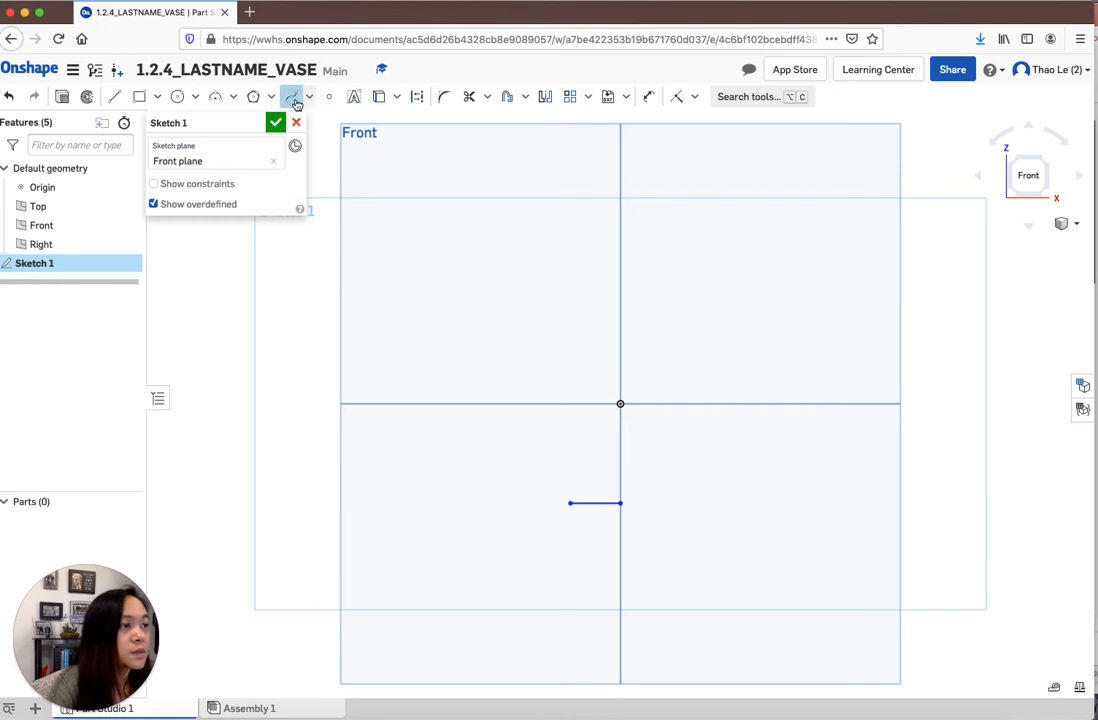
left_click(571, 504)
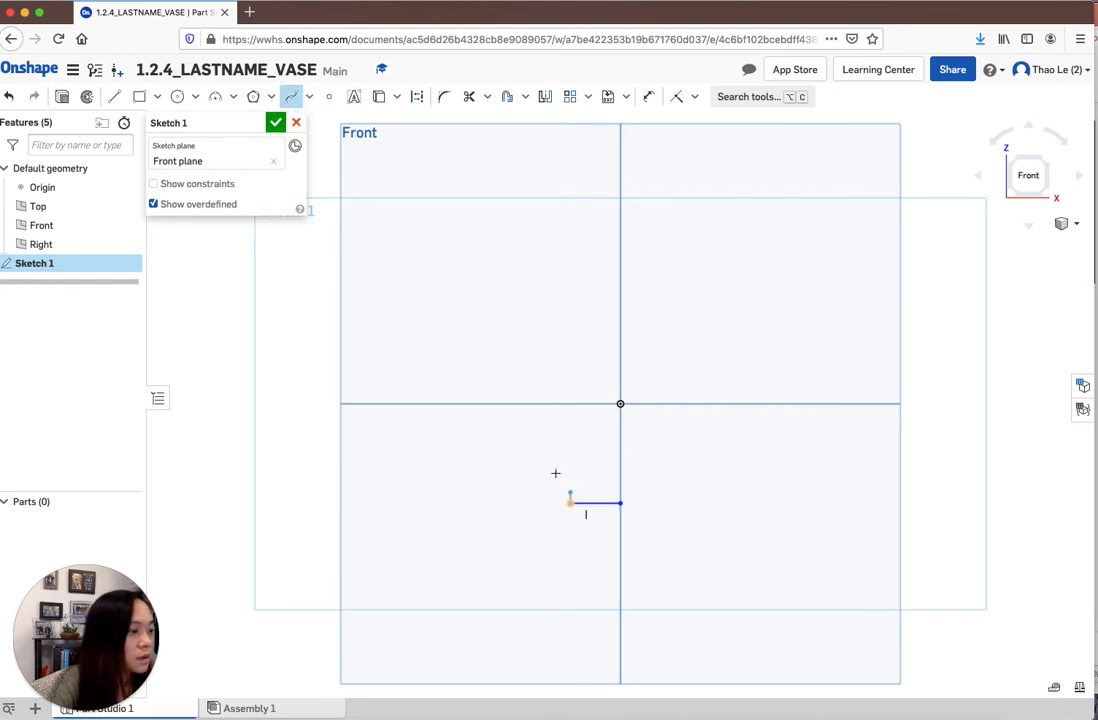
left_click(548, 462)
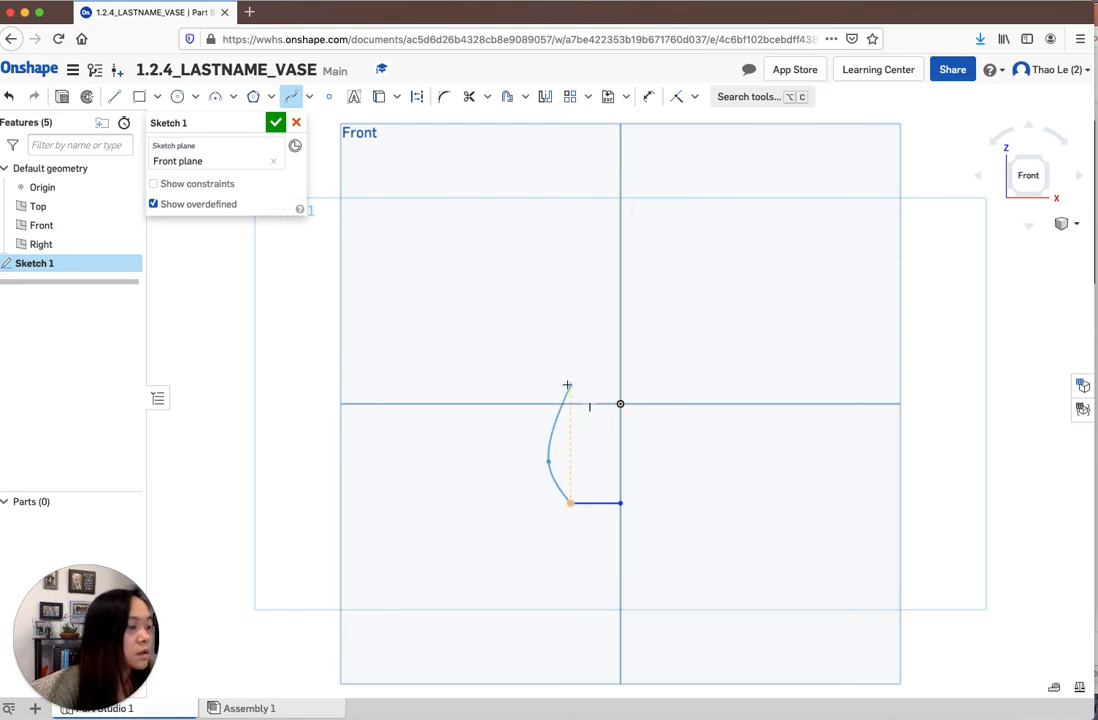
left_click(570, 385)
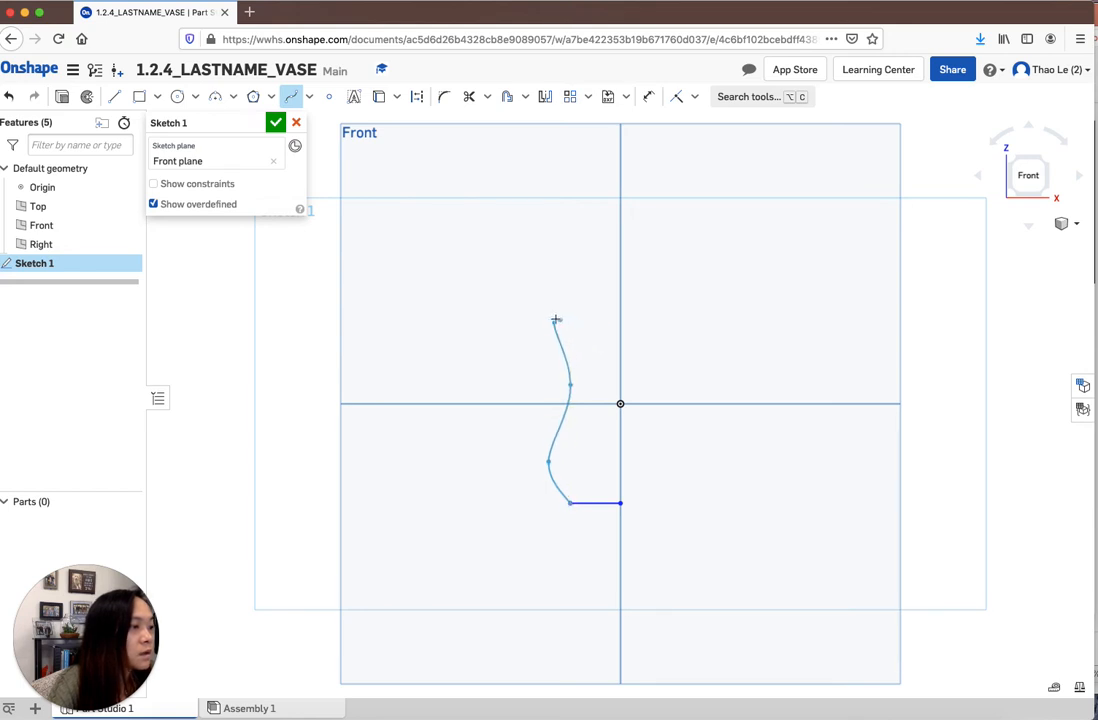
left_click(537, 321)
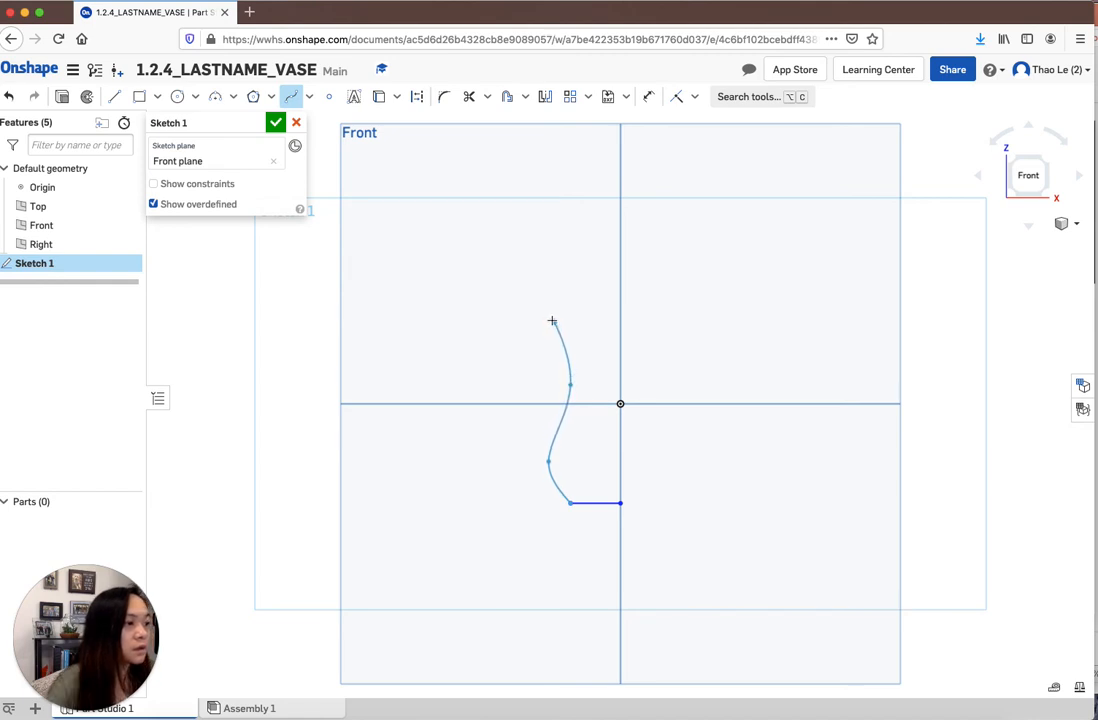
double_click(552, 318)
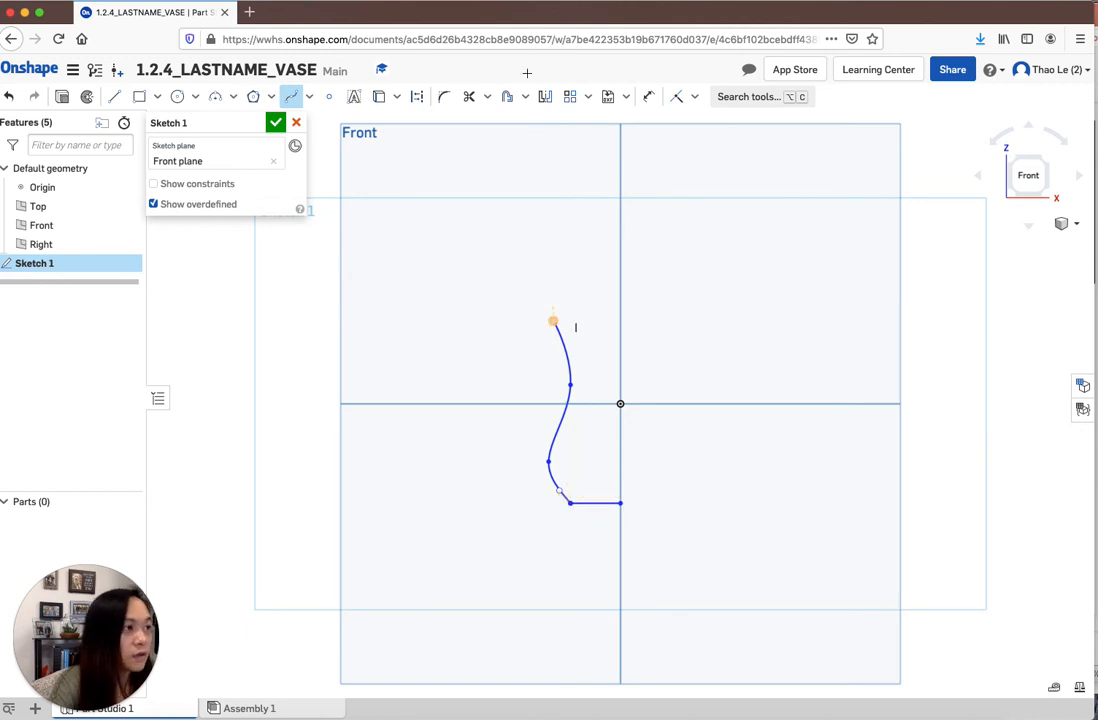
Offset the vase-wall spline by 0.05 in toward the vertical axis
left_click(507, 96)
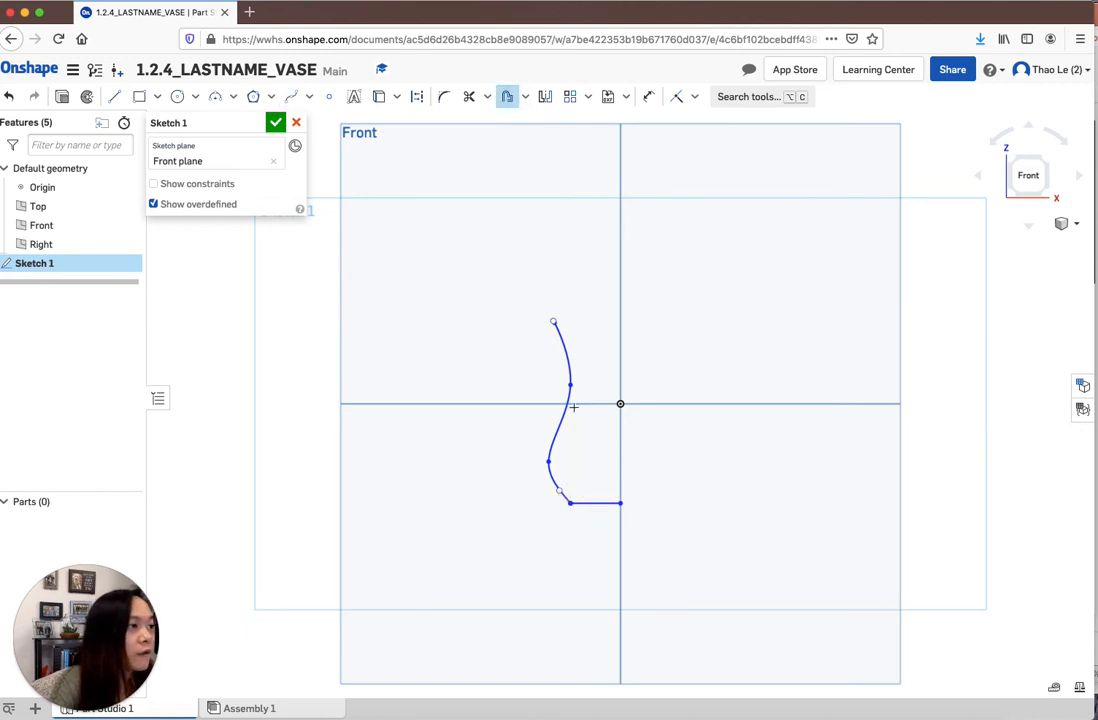
left_click(564, 345)
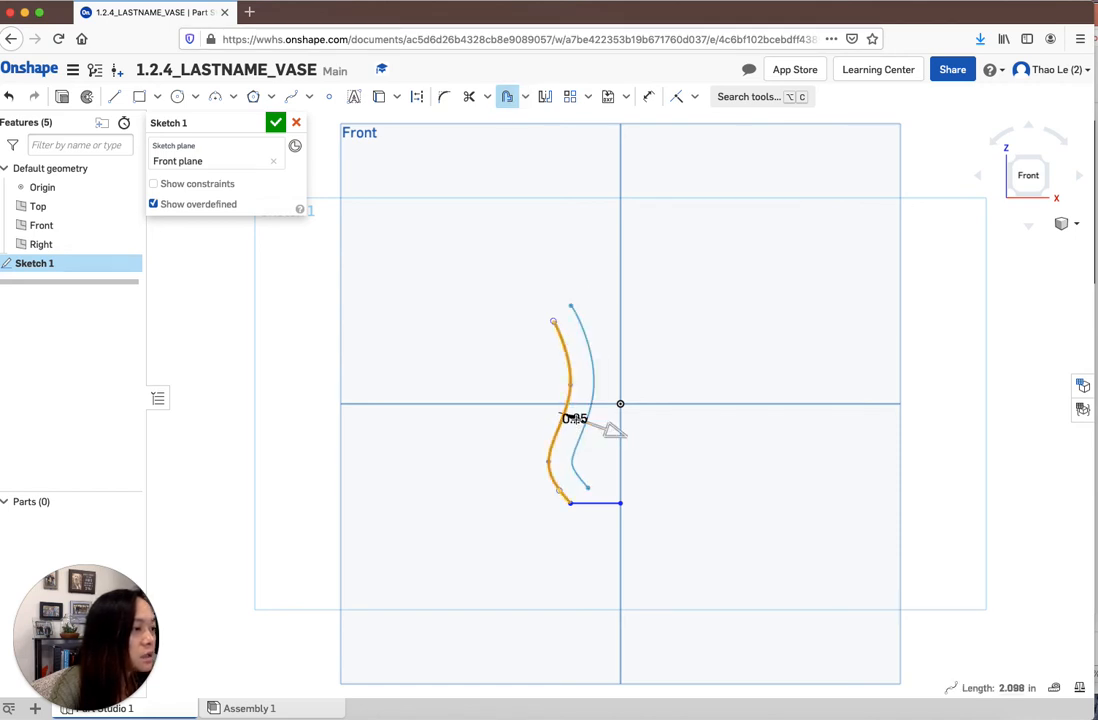
double_click(575, 418)
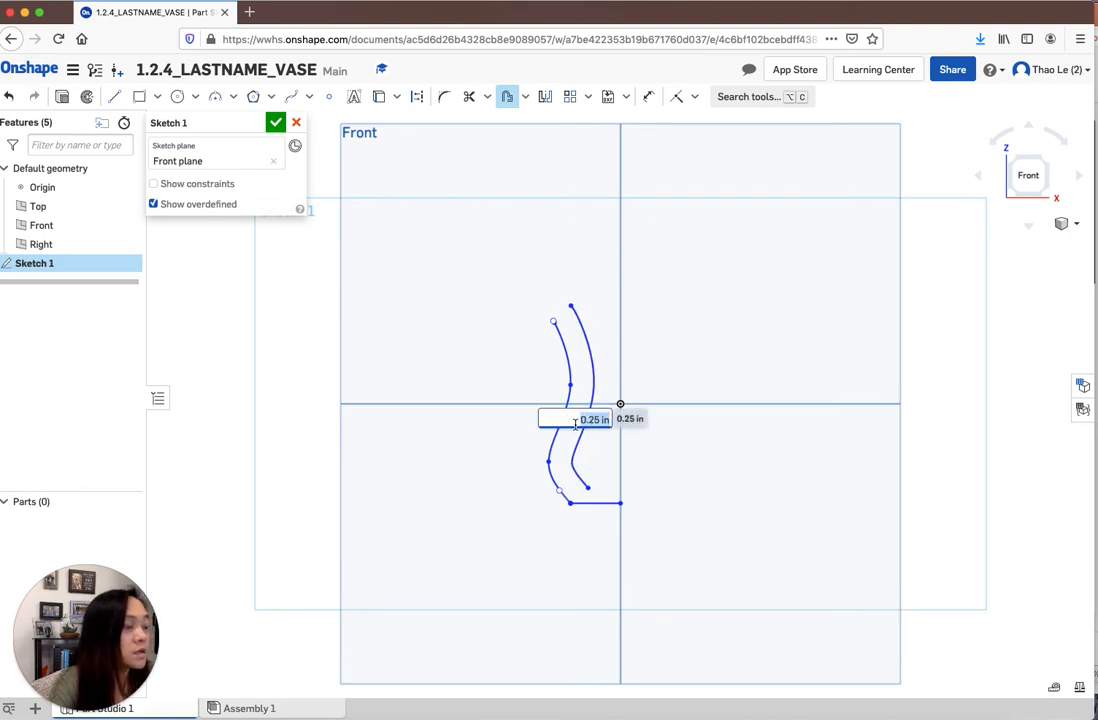
type(".0")
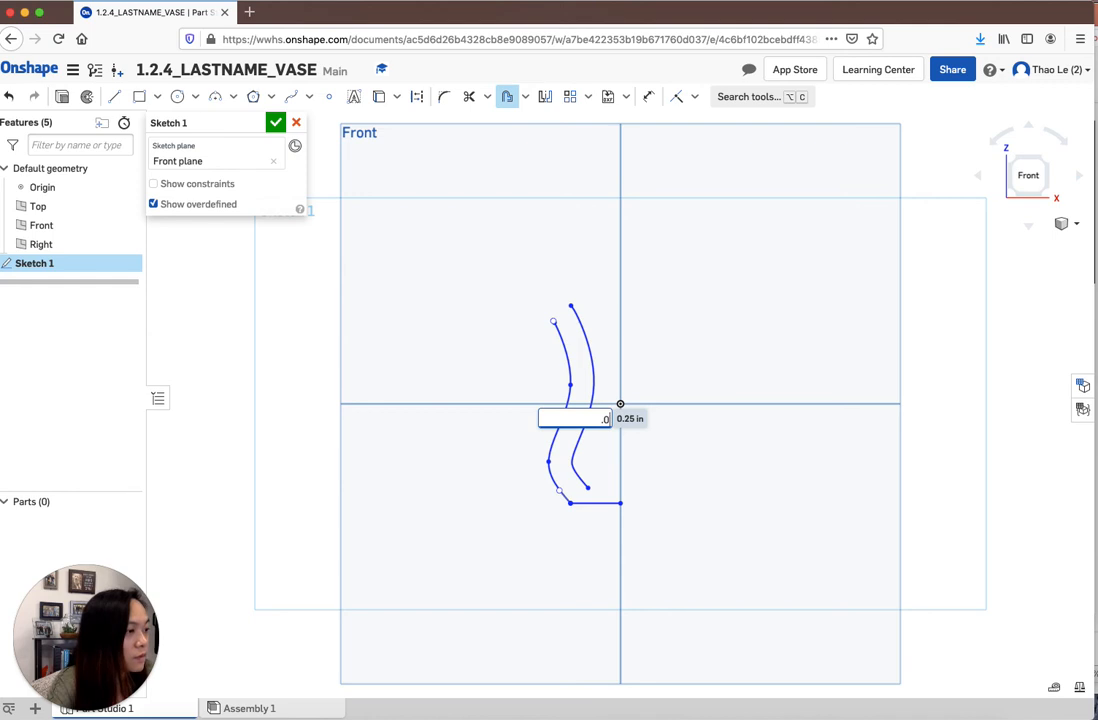
type("5")
key("Return")
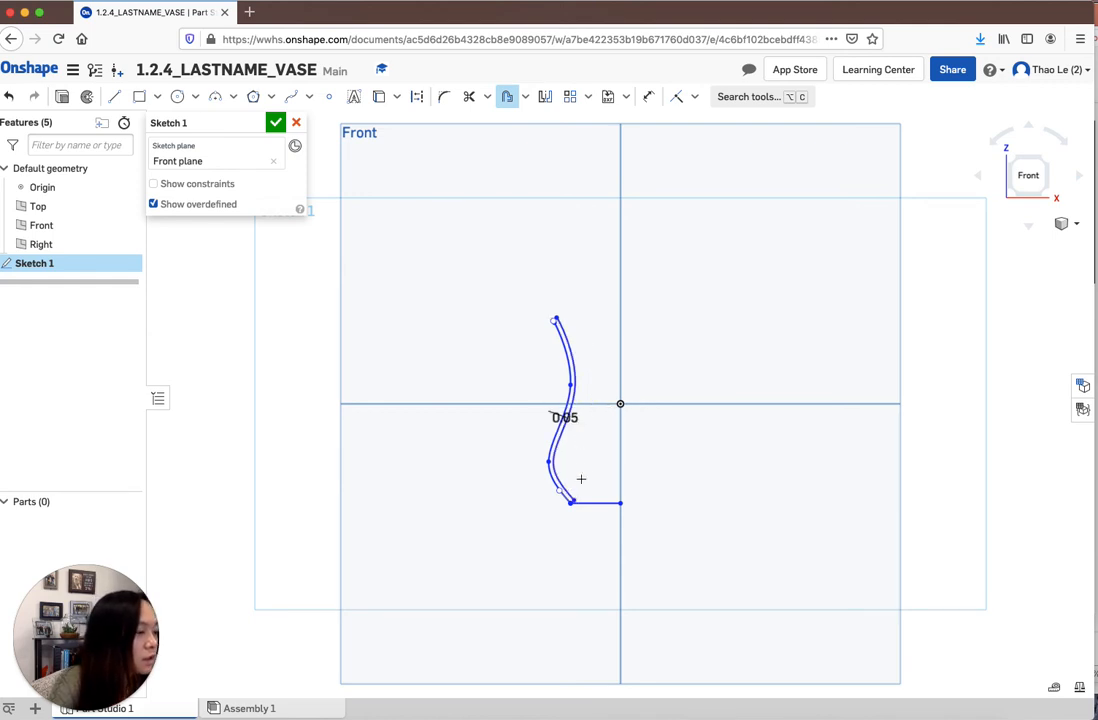
scroll(588, 488, "up", 5)
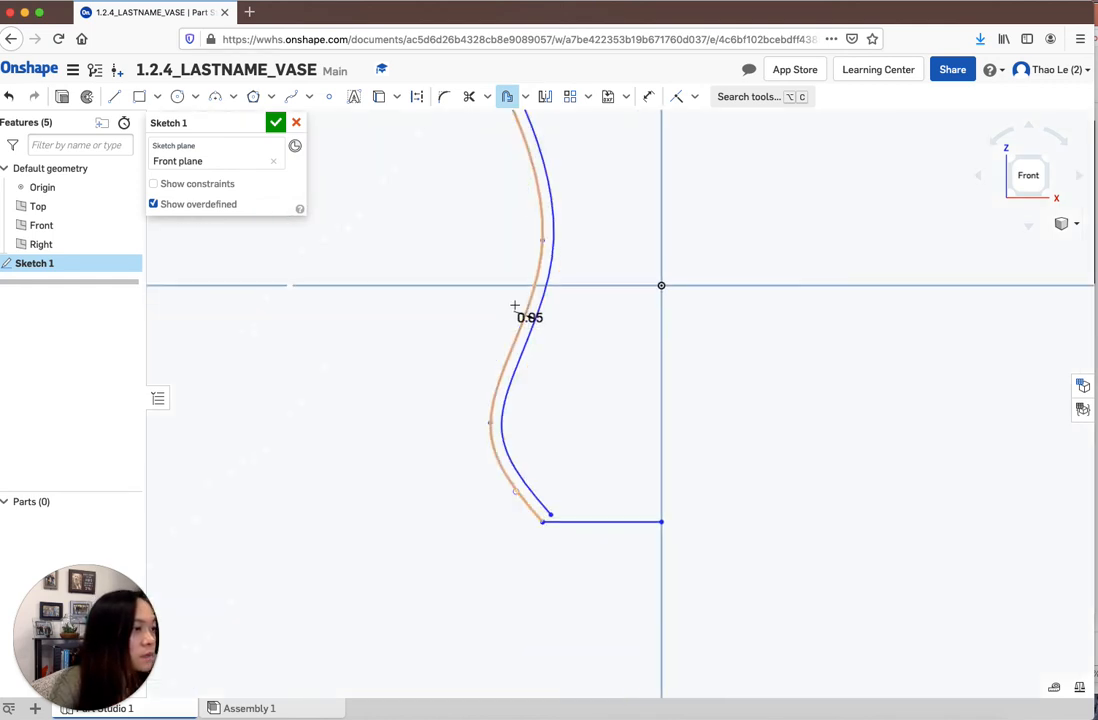
scroll(567, 368, "down", 3)
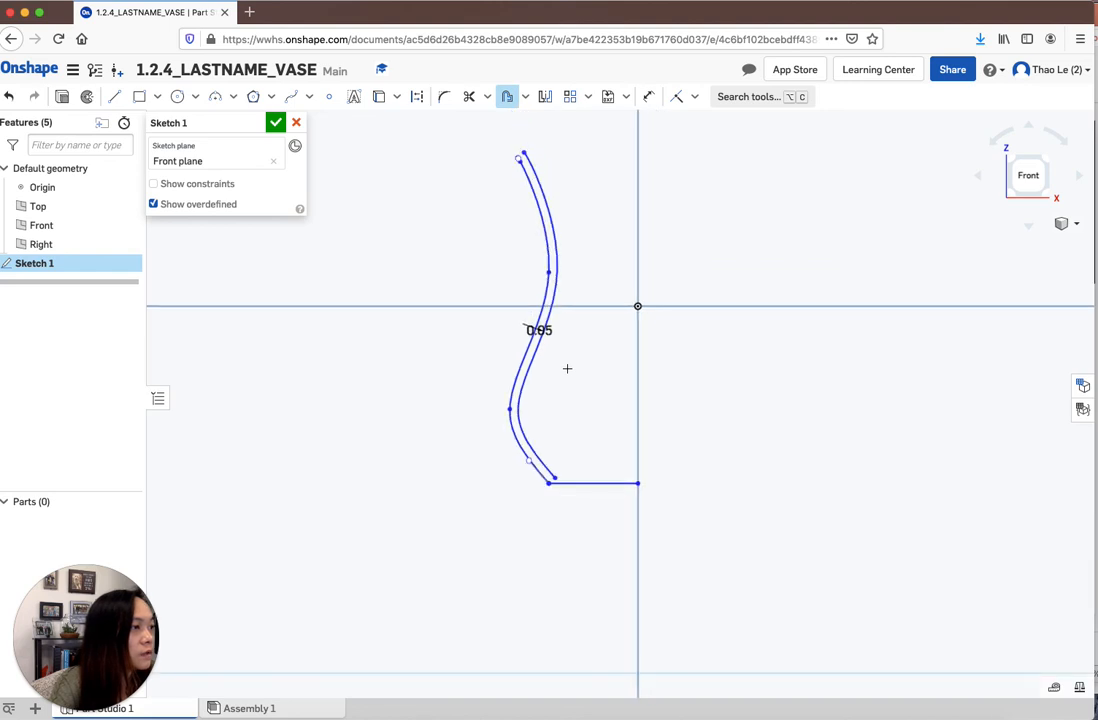
left_click(114, 105)
scroll(578, 233, "down", 1)
scroll(580, 233, "up", 4)
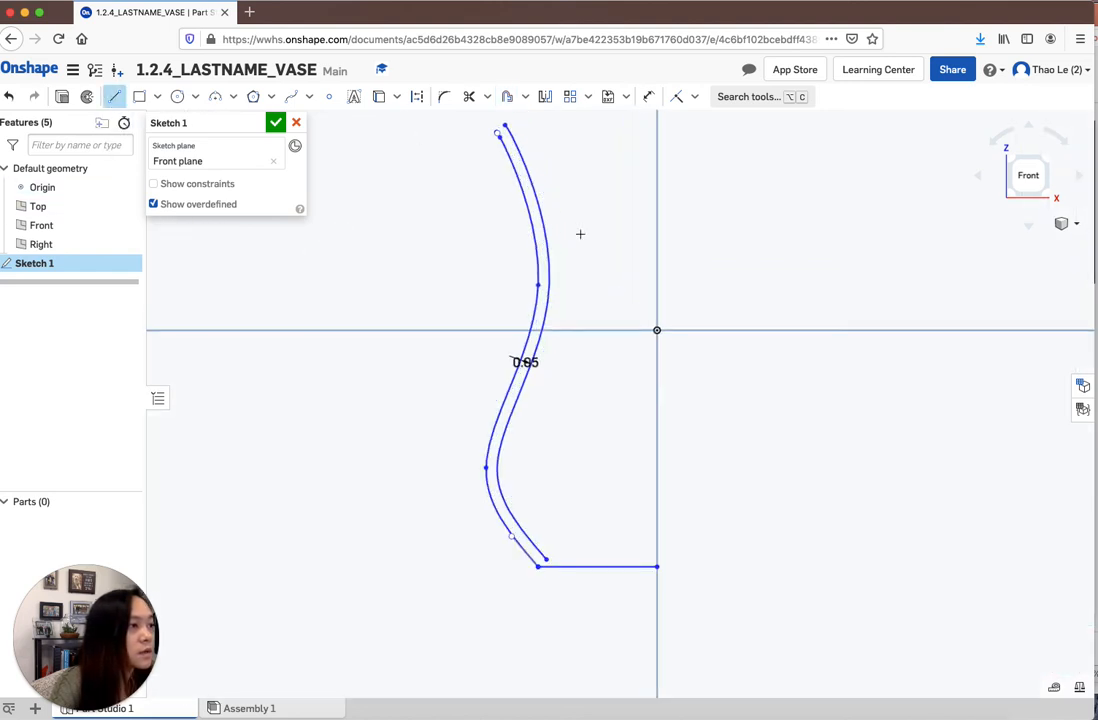
scroll(562, 227, "up", 1)
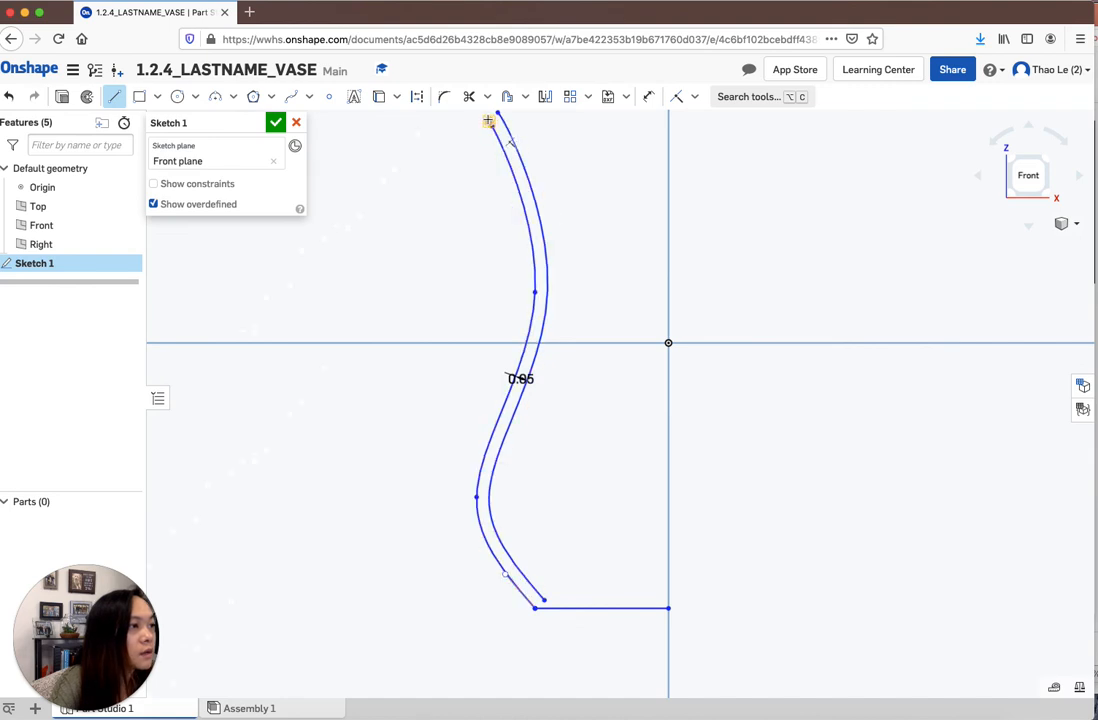
key("Escape")
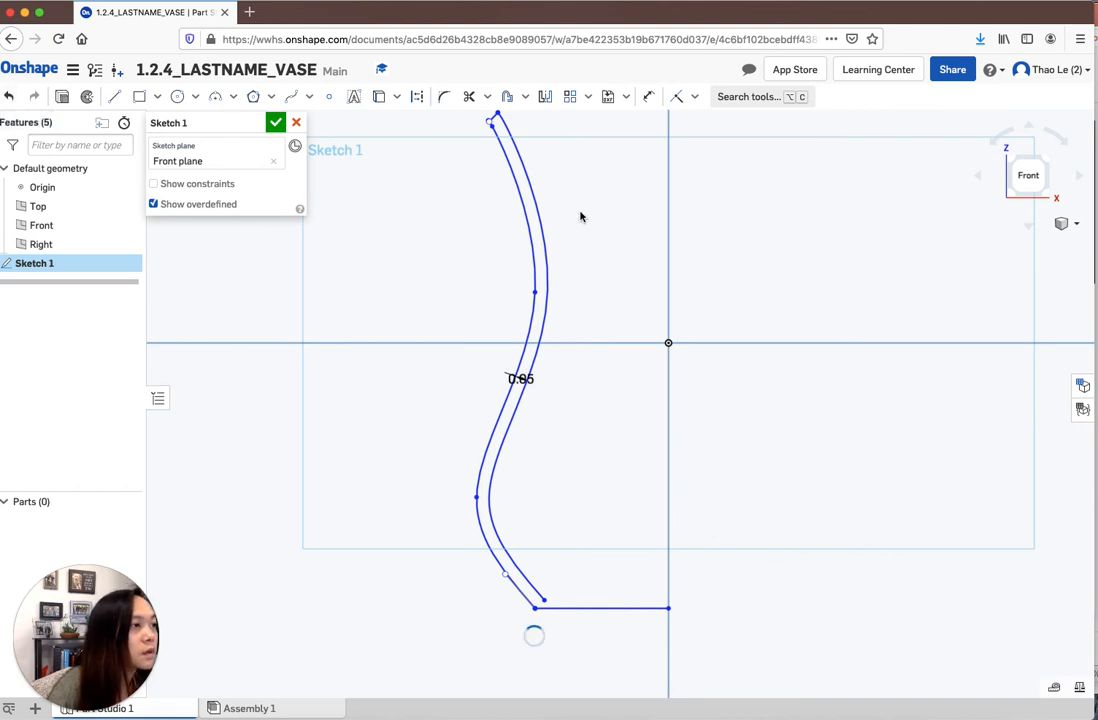
scroll(581, 216, "up", 1)
scroll(581, 216, "down", 3)
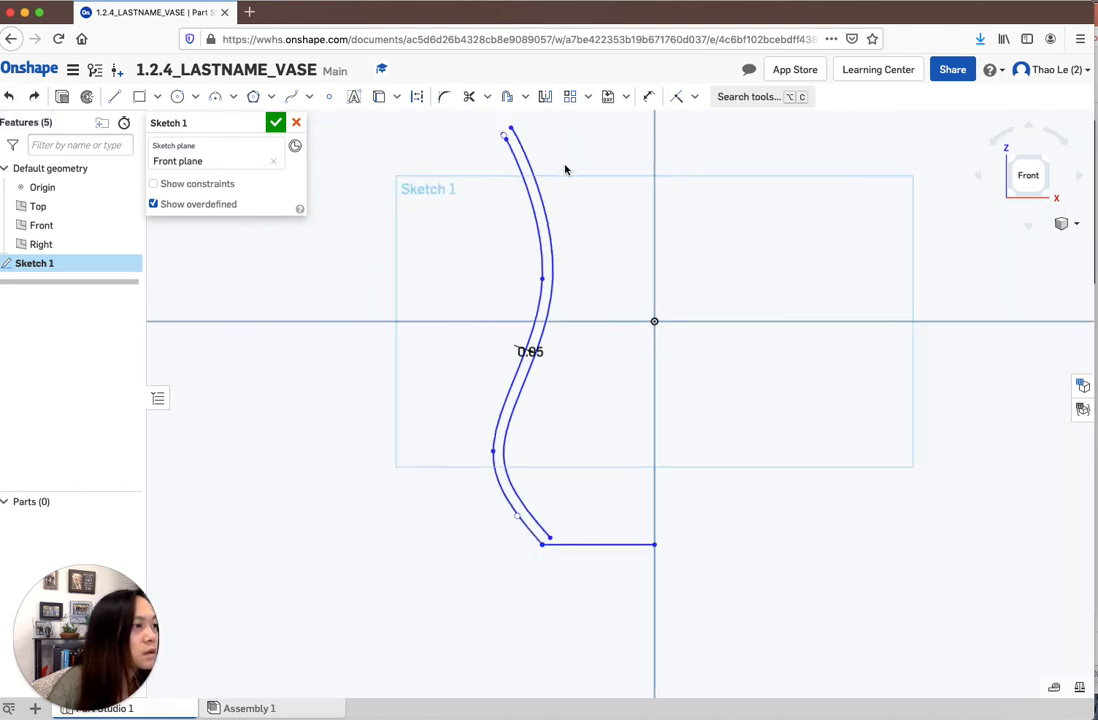
Close the wall profile with lines across the rim, horizontally from the inner curve's lower end to the vertical axis, and down to the base line
left_click(507, 139)
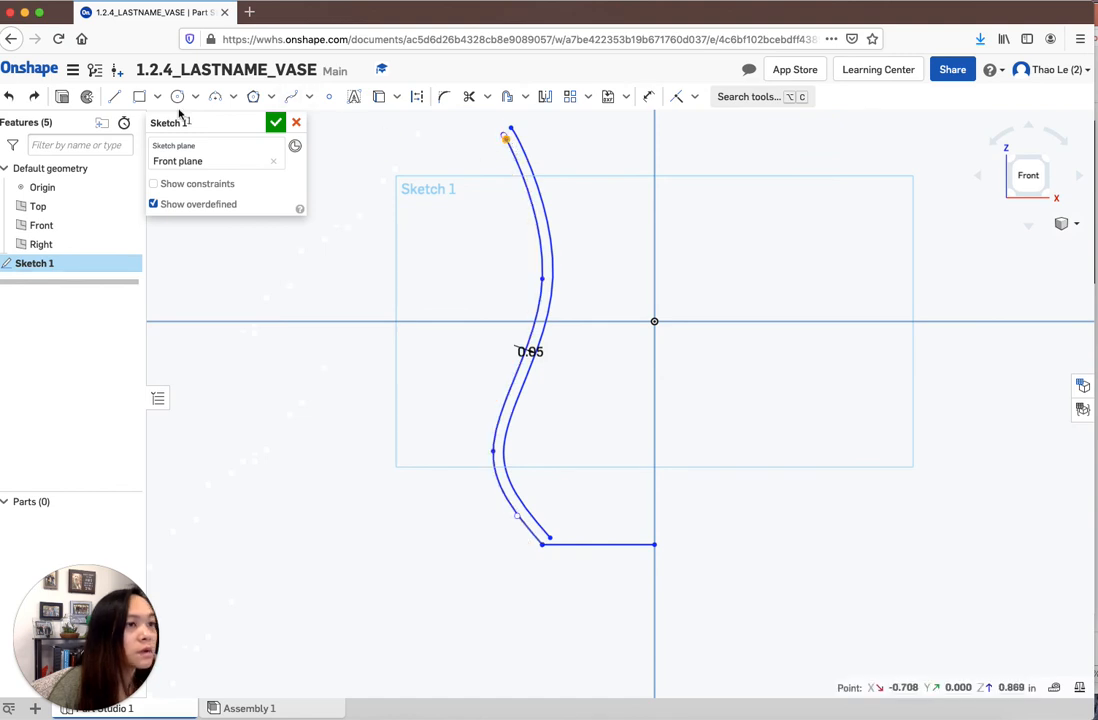
left_click(114, 96)
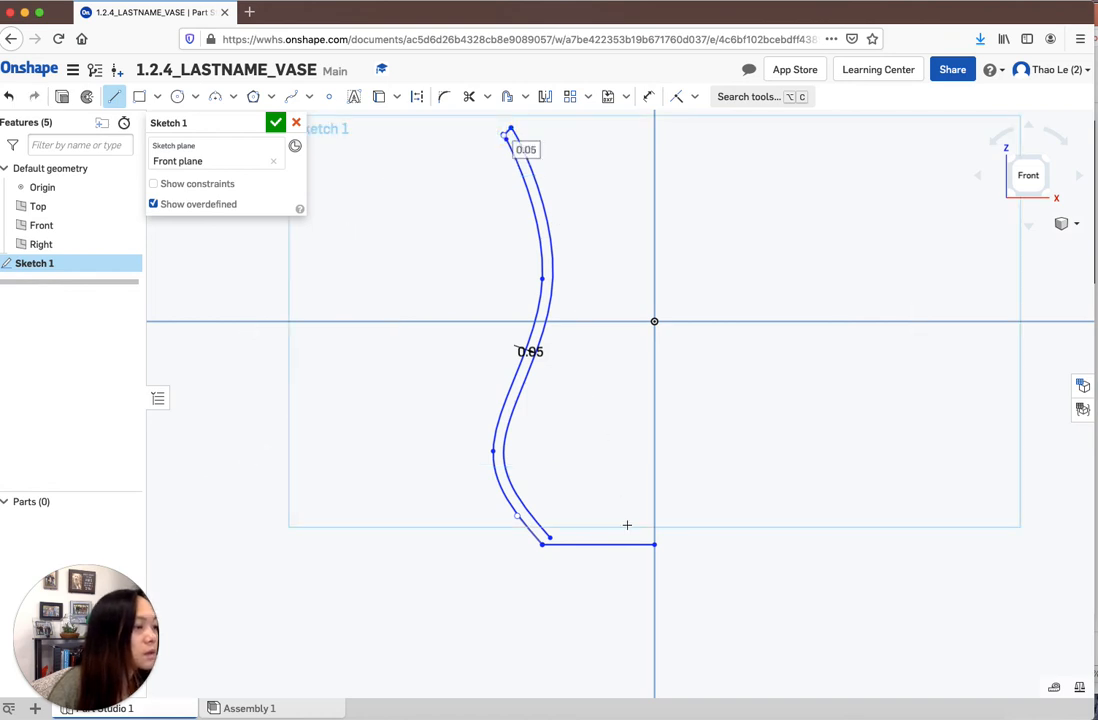
left_click(549, 538)
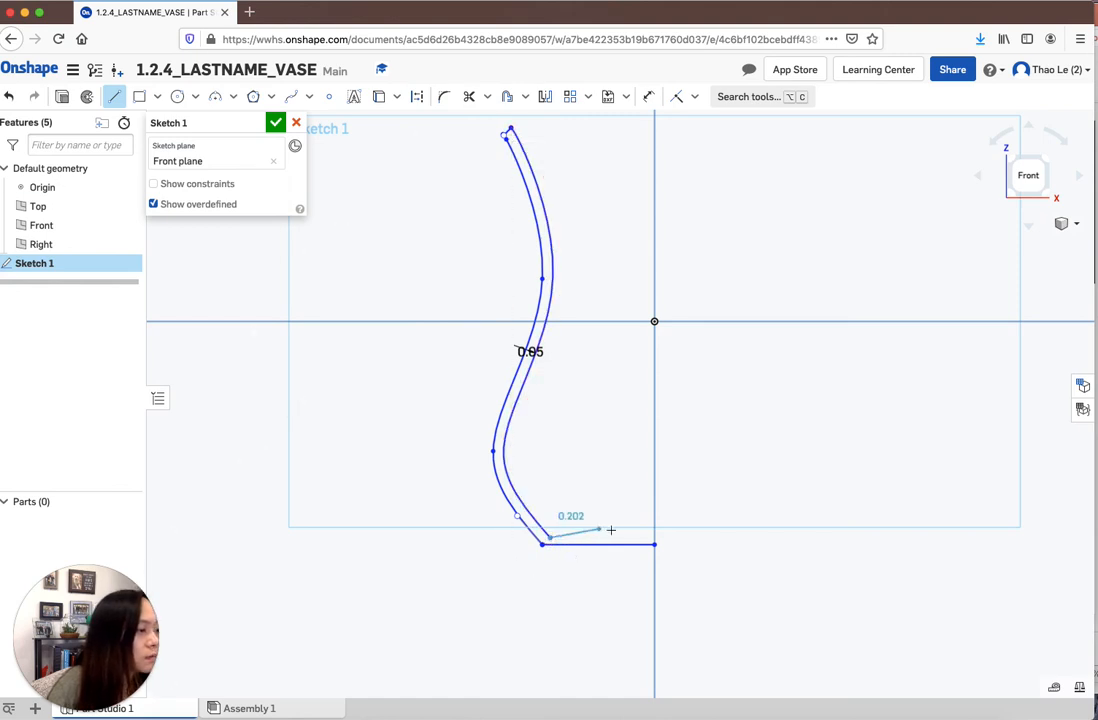
left_click(653, 537)
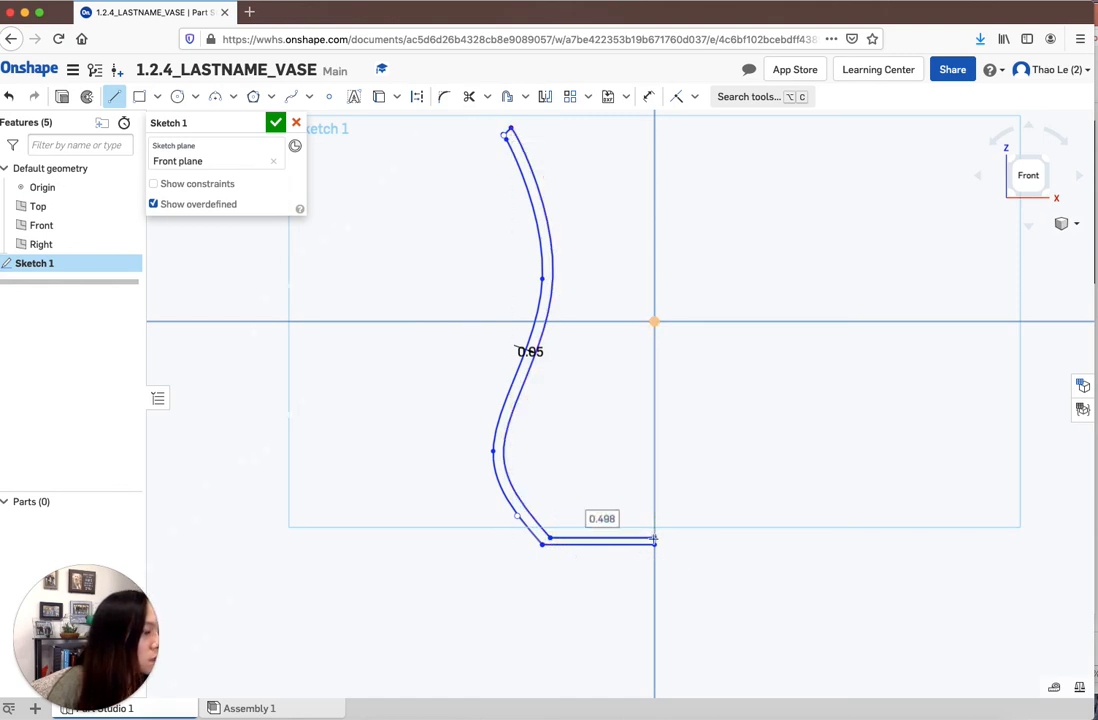
left_click(655, 543)
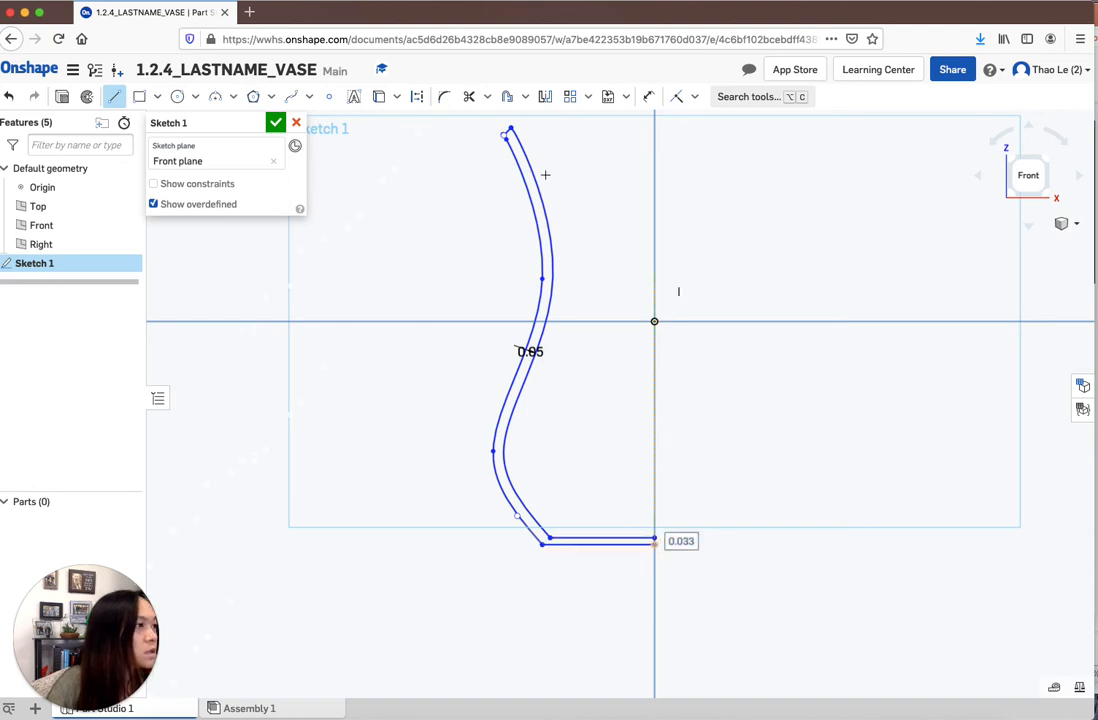
Dimension the distance between the two horizontal base lines and set it to 0.05 in
left_click(649, 96)
left_click(598, 539)
left_click(601, 545)
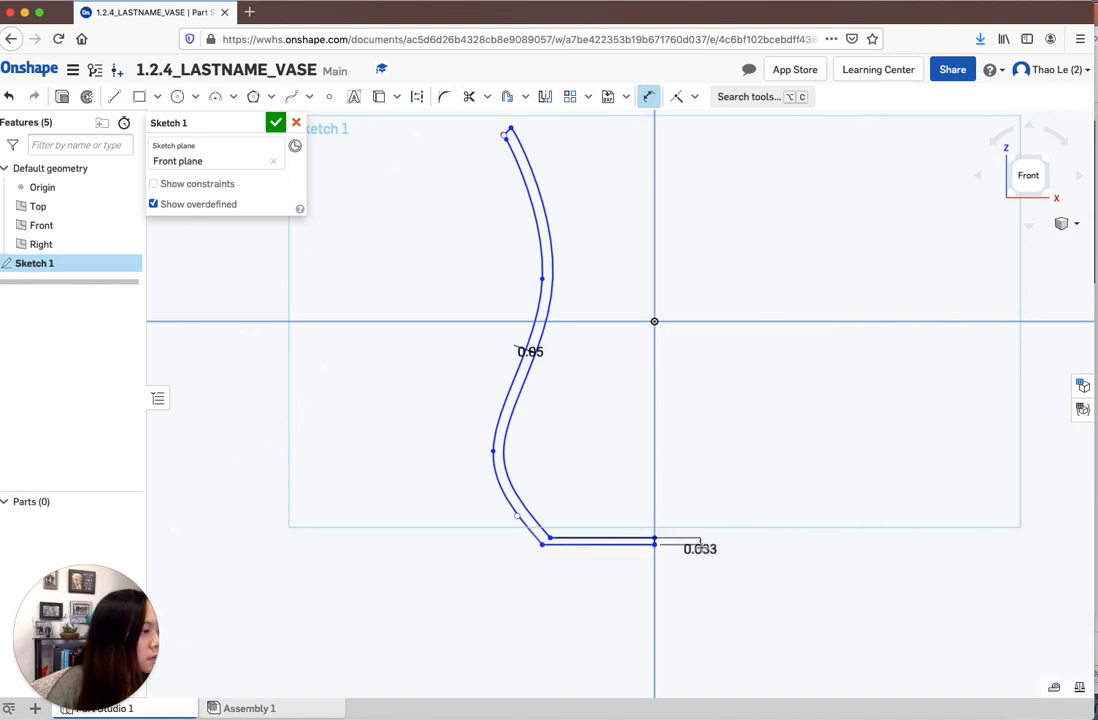
left_click(706, 542)
type("0")
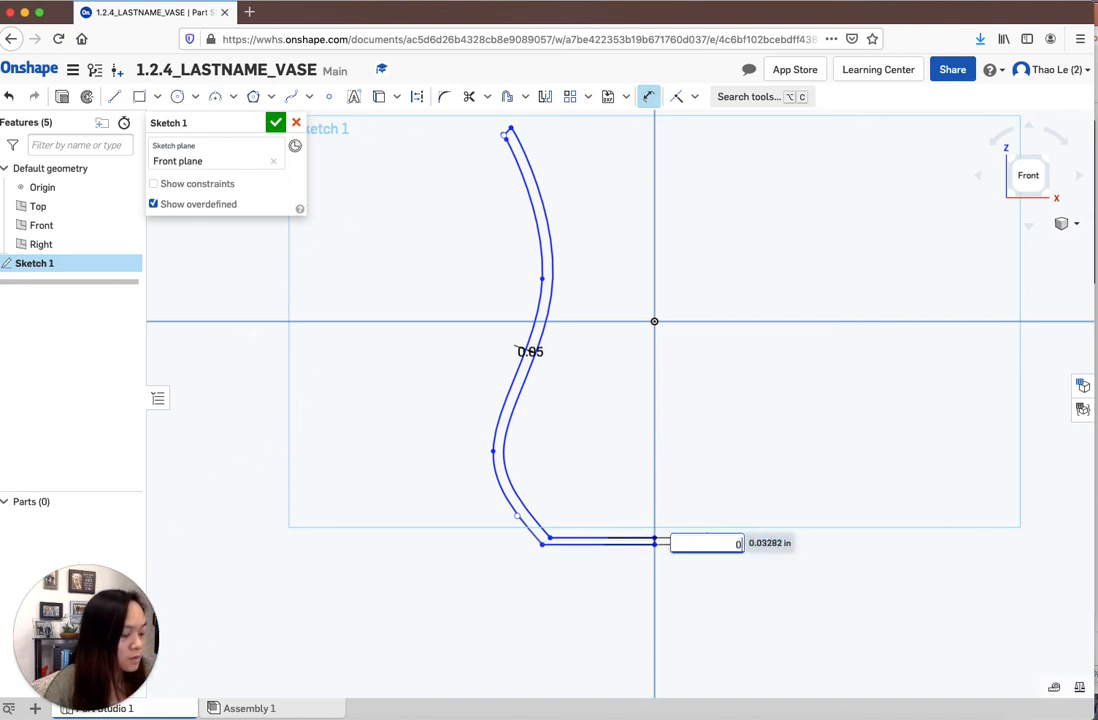
key("Return")
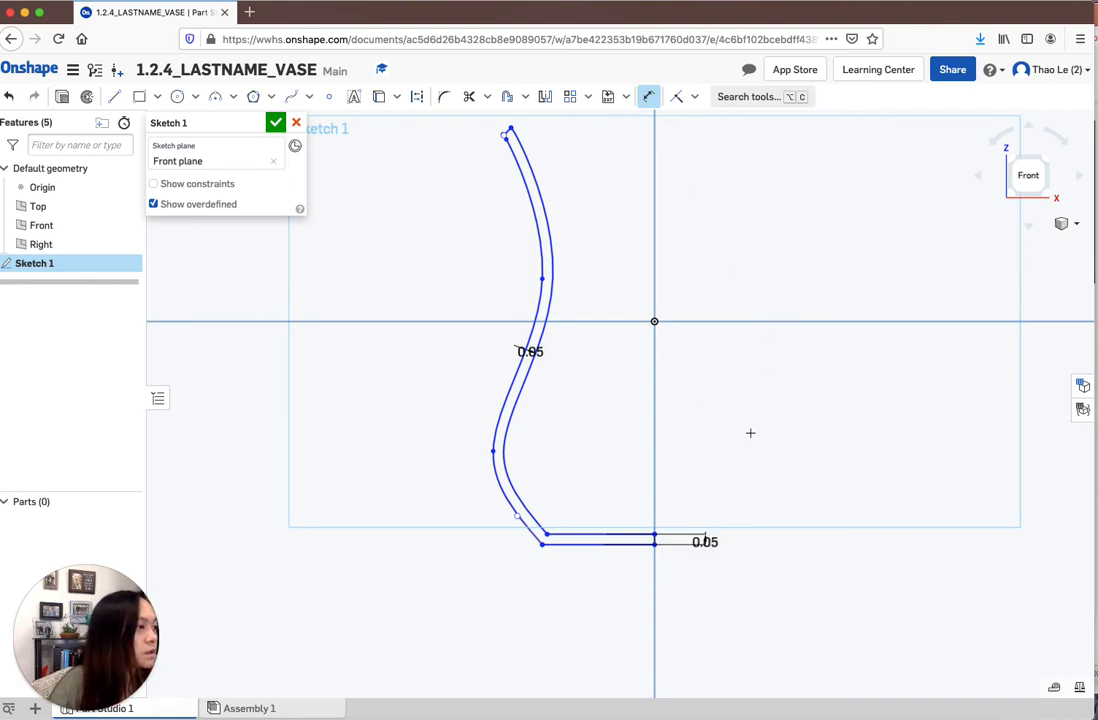
Draw a vertical construction line along the vertical axis through the origin, extending above the rim and below the base
scroll(750, 434, "down", 3)
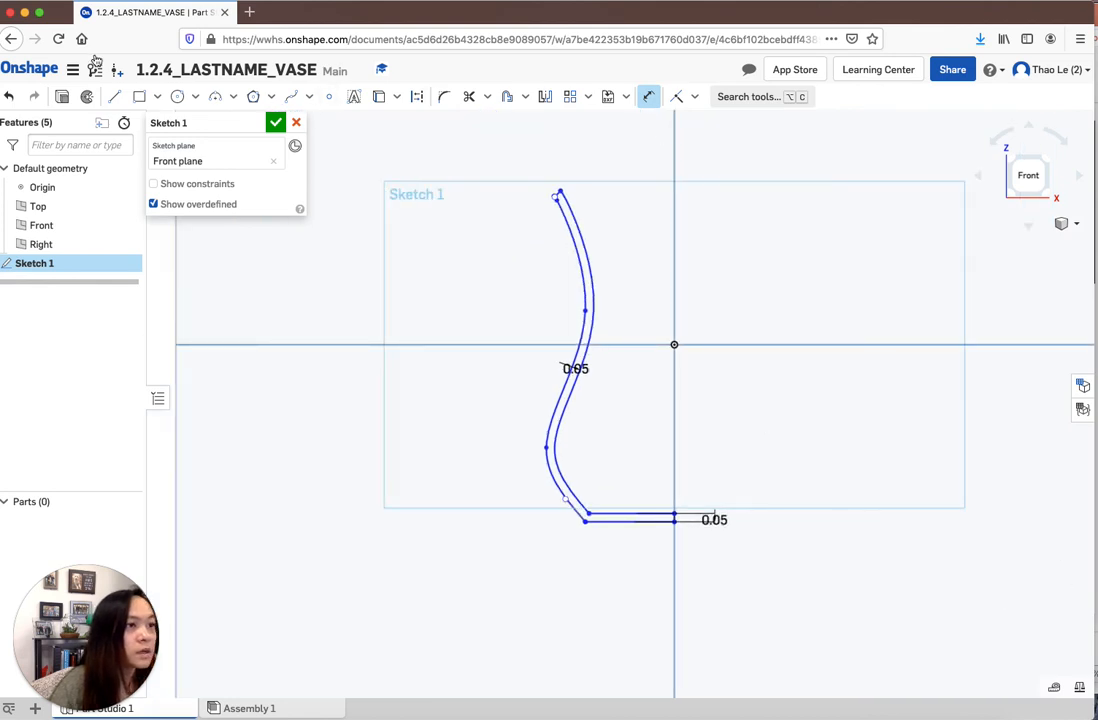
left_click(414, 98)
left_click(112, 96)
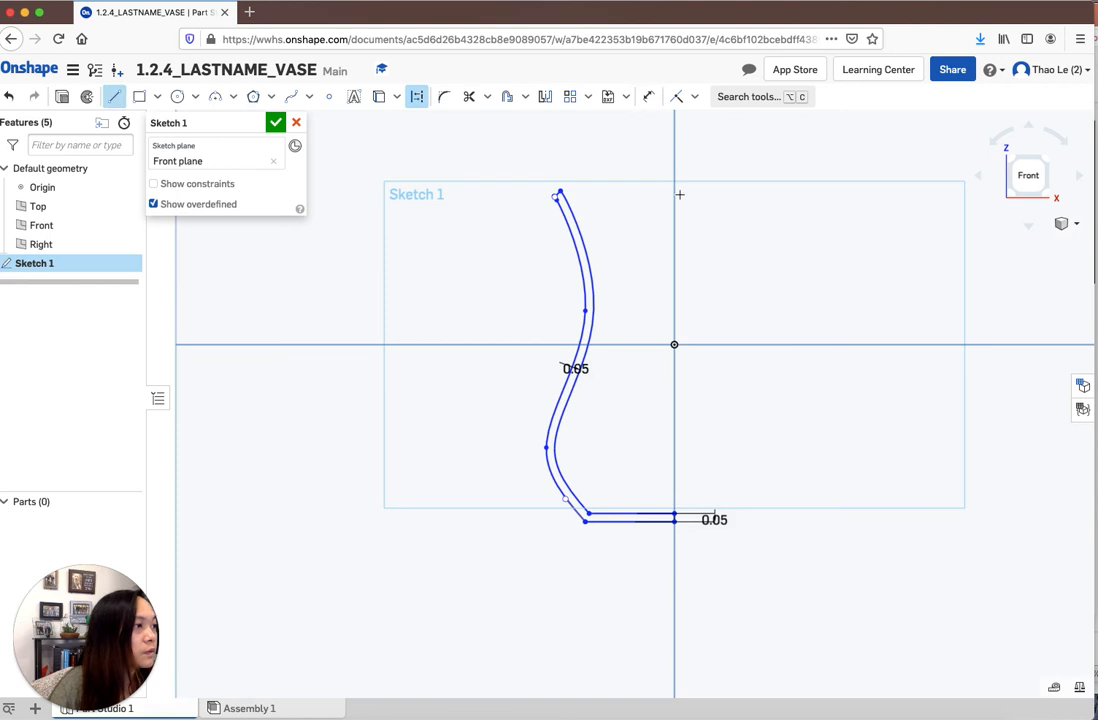
left_click(675, 158)
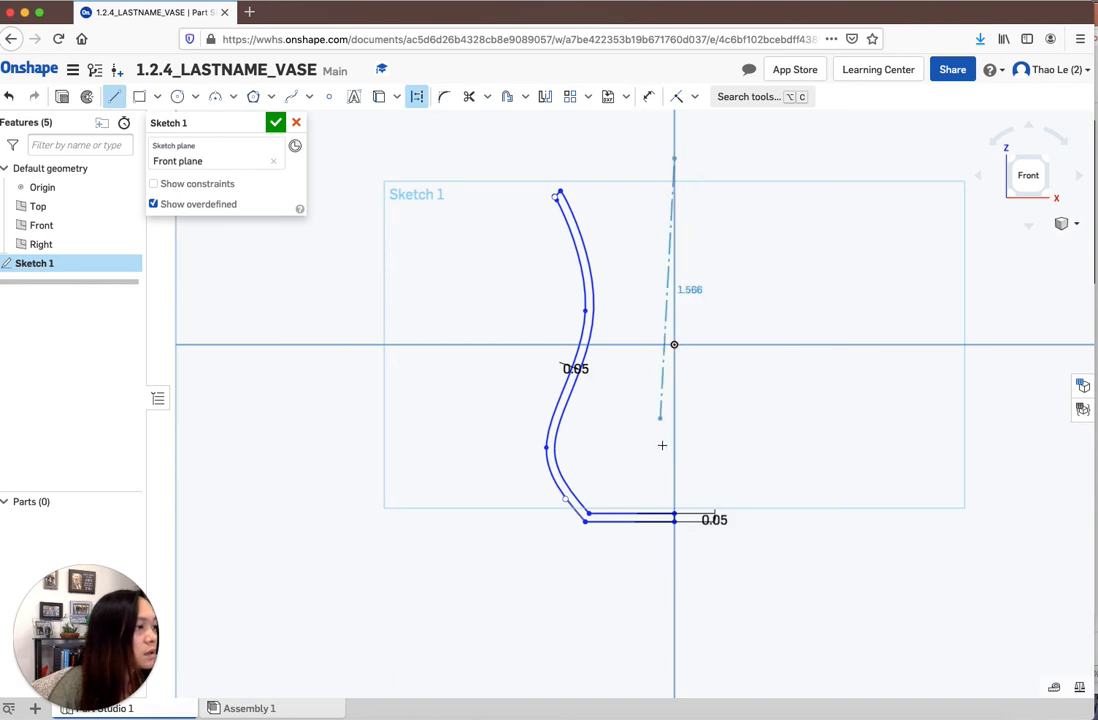
left_click(675, 605)
key("Escape")
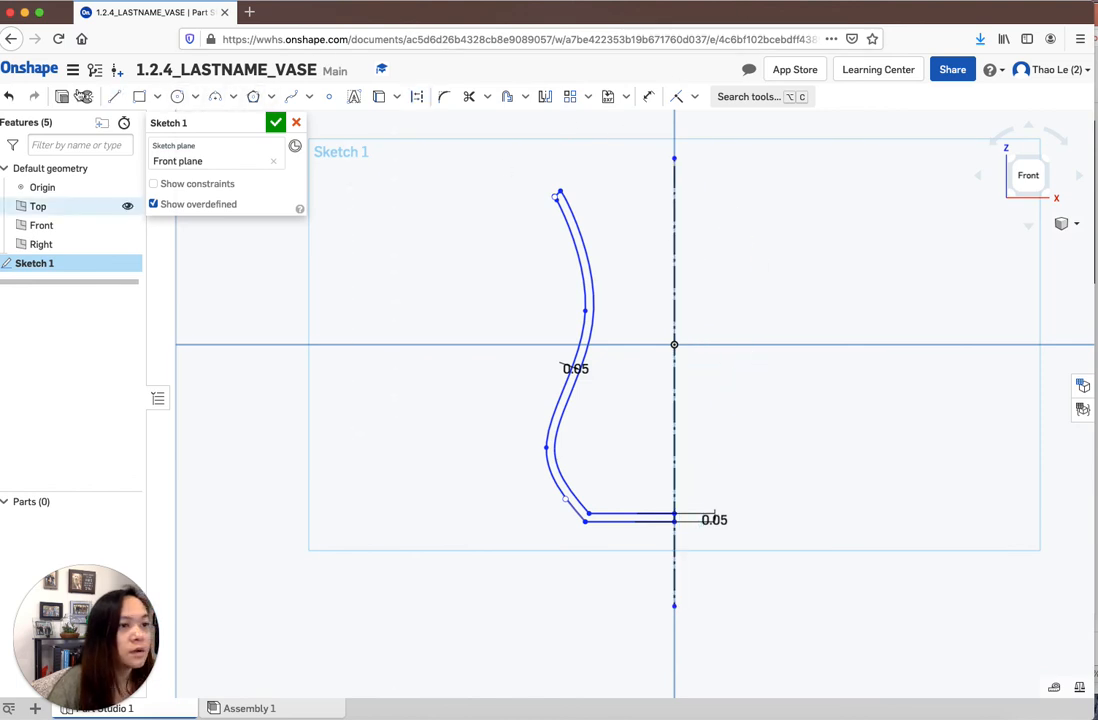
left_click(277, 123)
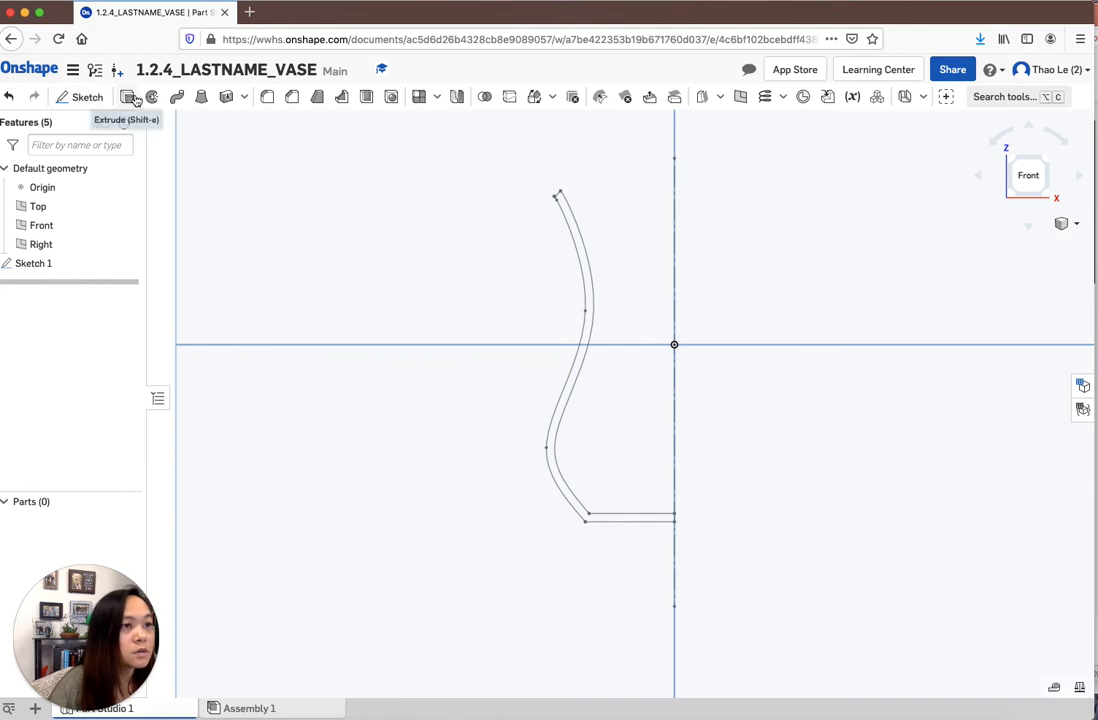
key("shift+w")
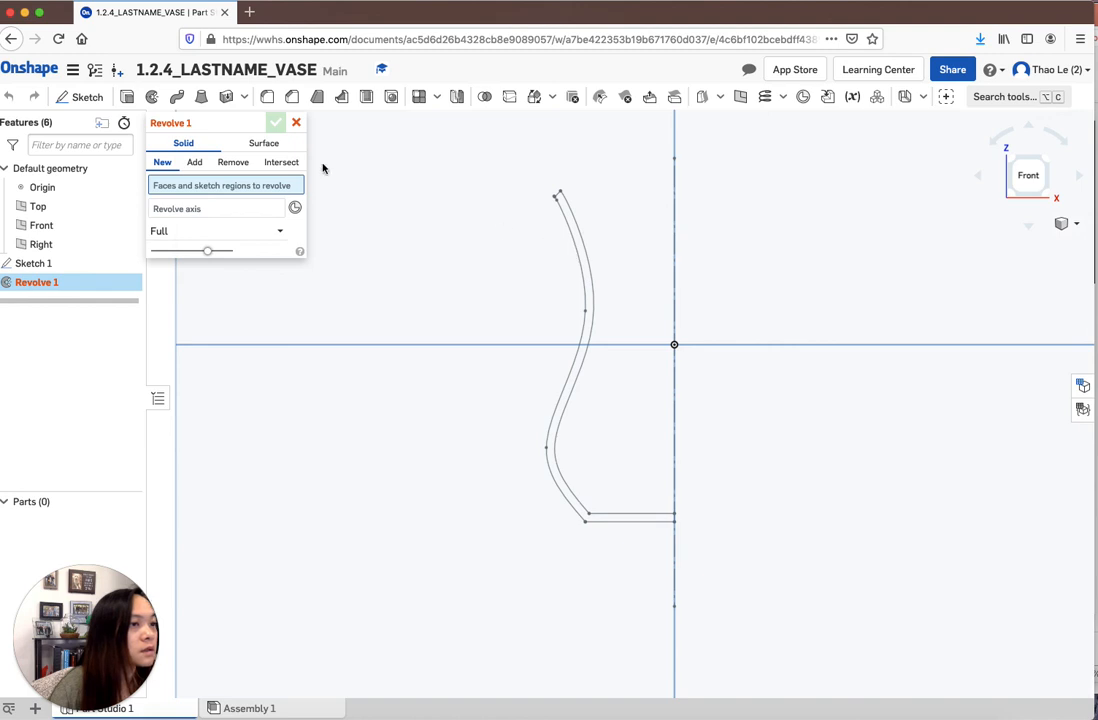
key("Escape")
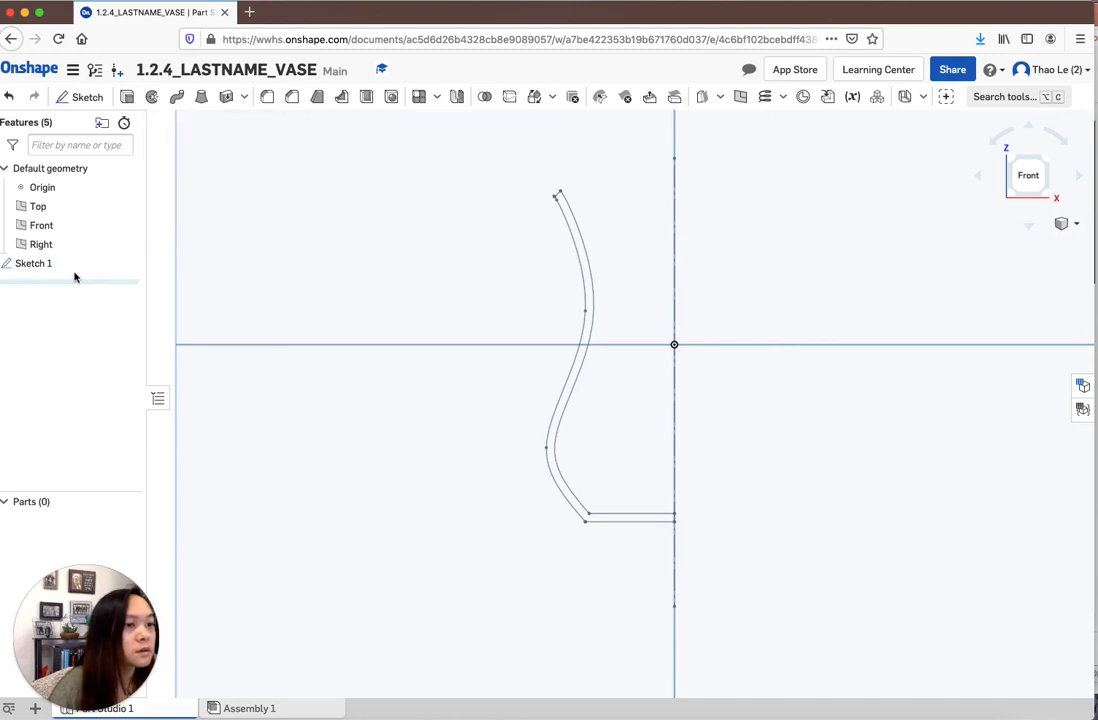
scroll(847, 318, "up", 3)
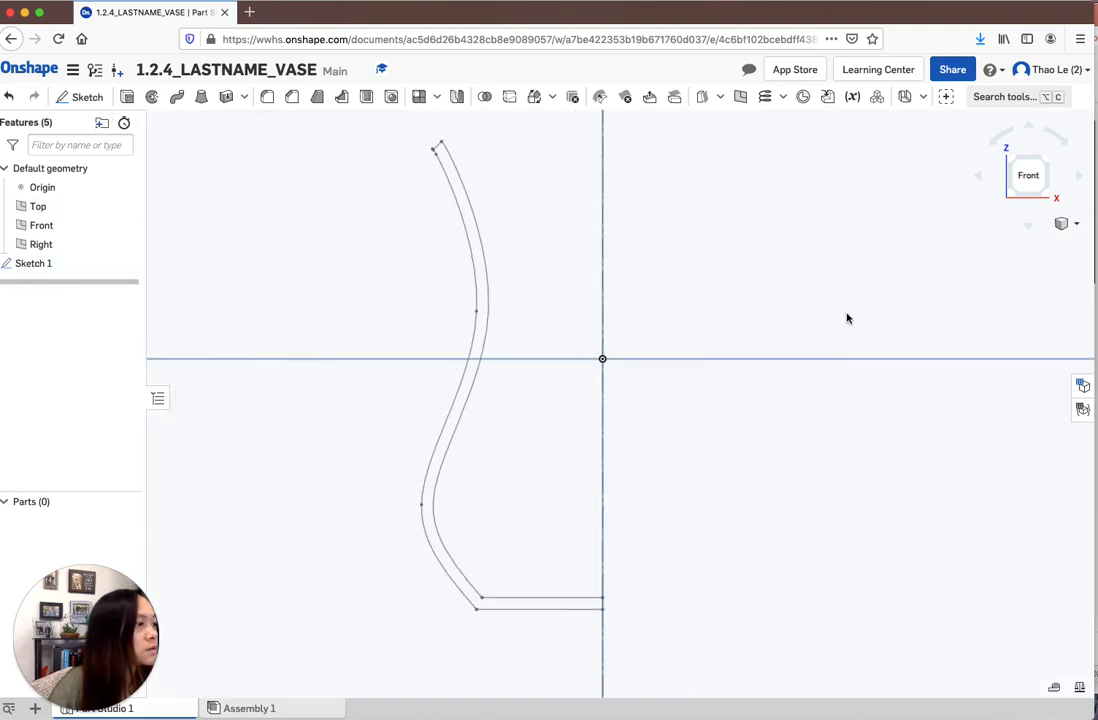
scroll(847, 318, "down", 3)
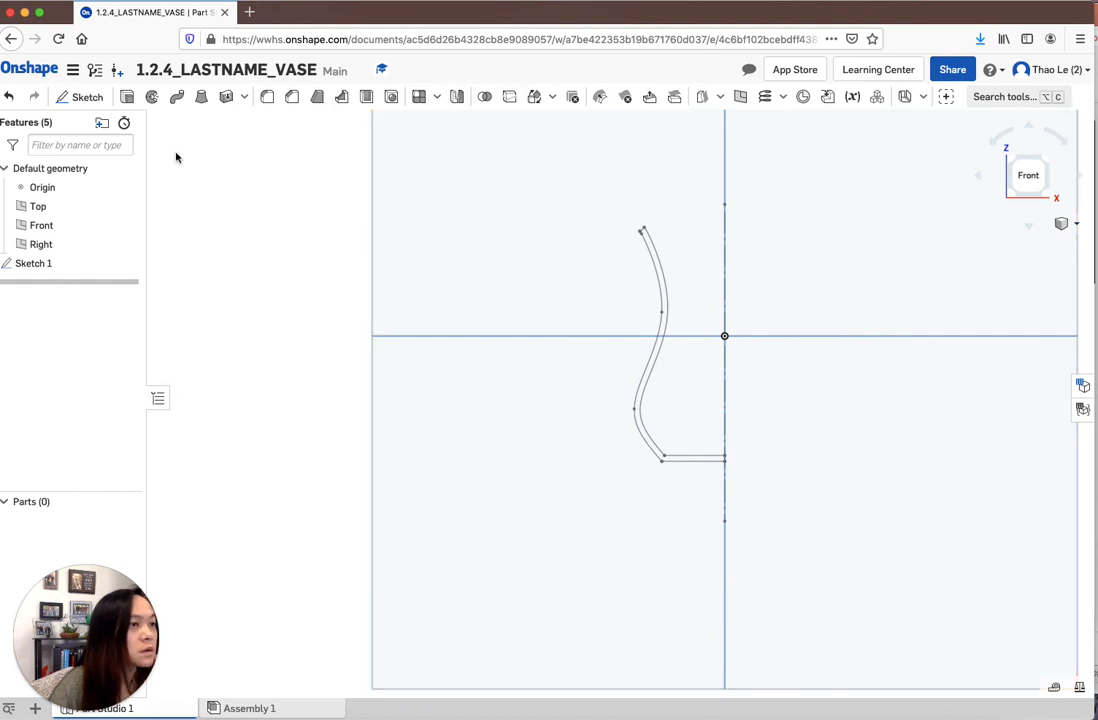
left_click(153, 101)
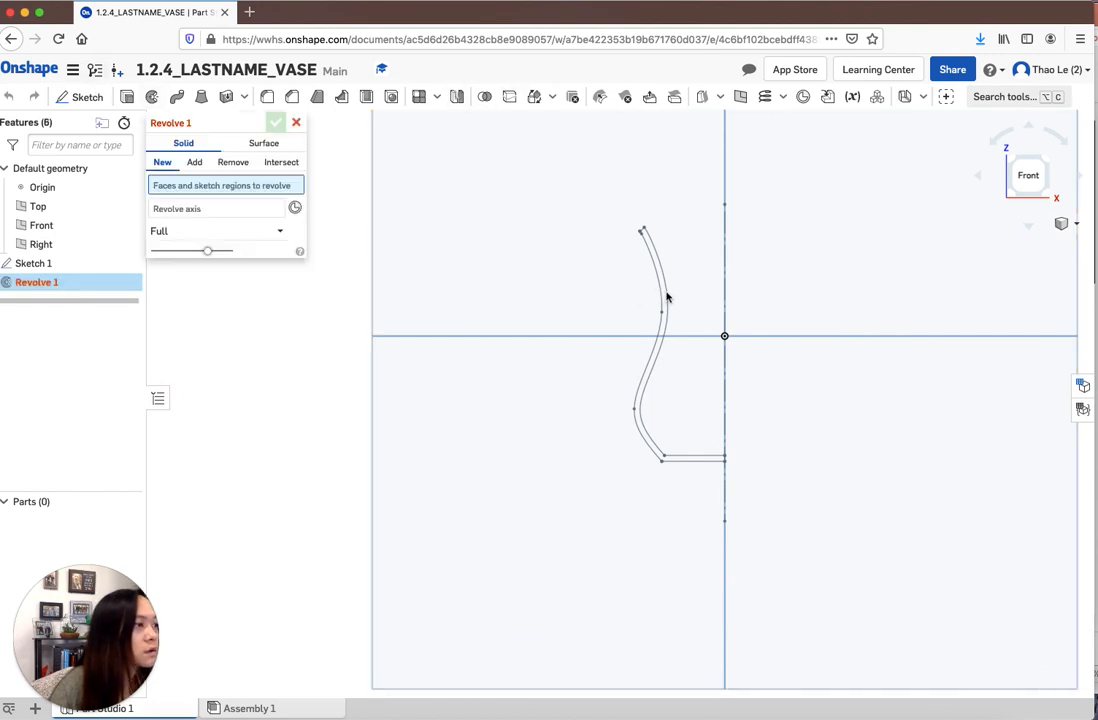
scroll(655, 298, "up", 1)
scroll(655, 298, "down", 3)
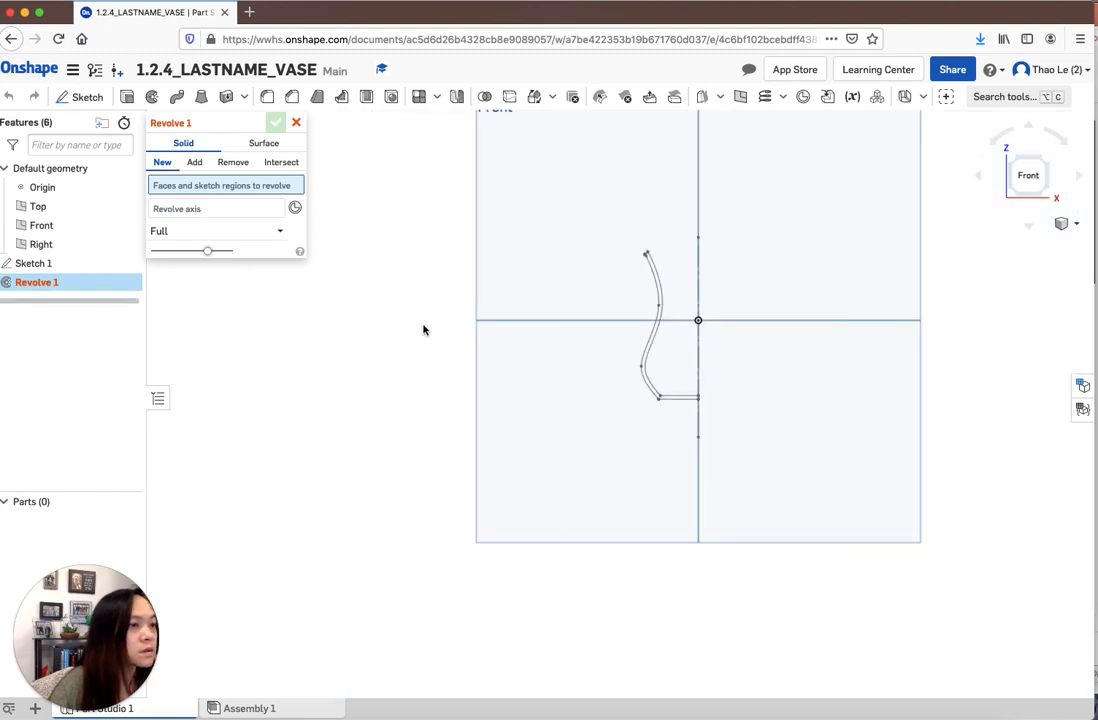
scroll(779, 257, "down", 2)
scroll(764, 265, "up", 1)
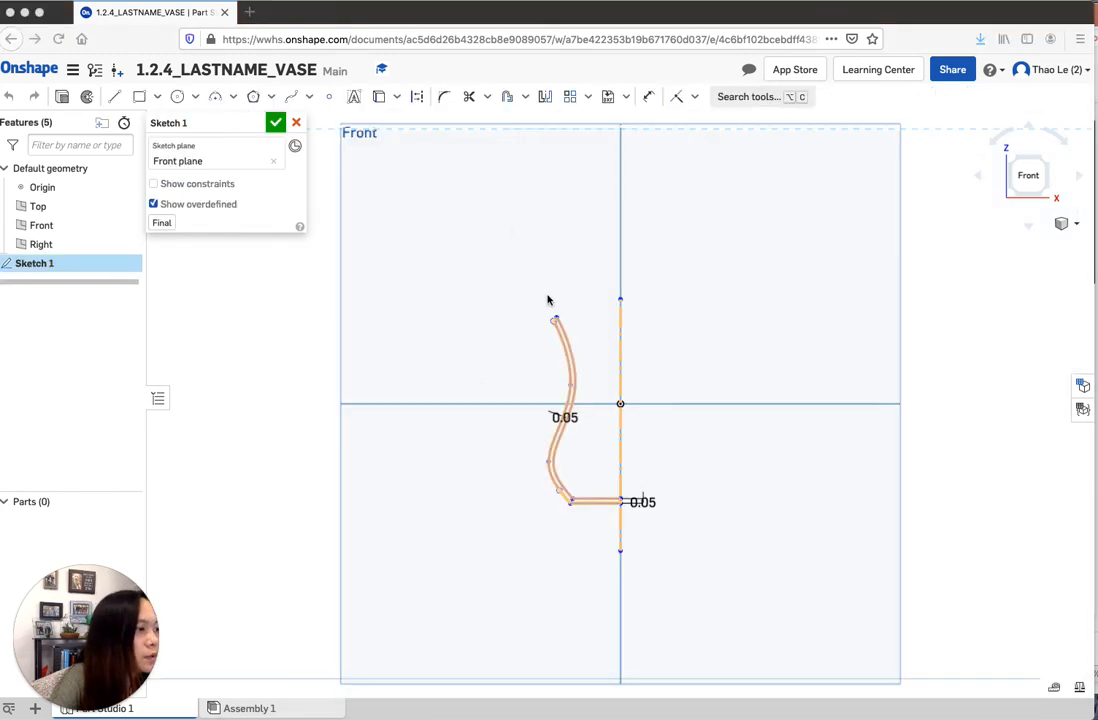
Trim away the short line across the rim of the vase-wall profile in Sketch 1
scroll(545, 299, "up", 3)
scroll(659, 431, "up", 3)
scroll(436, 228, "up", 2)
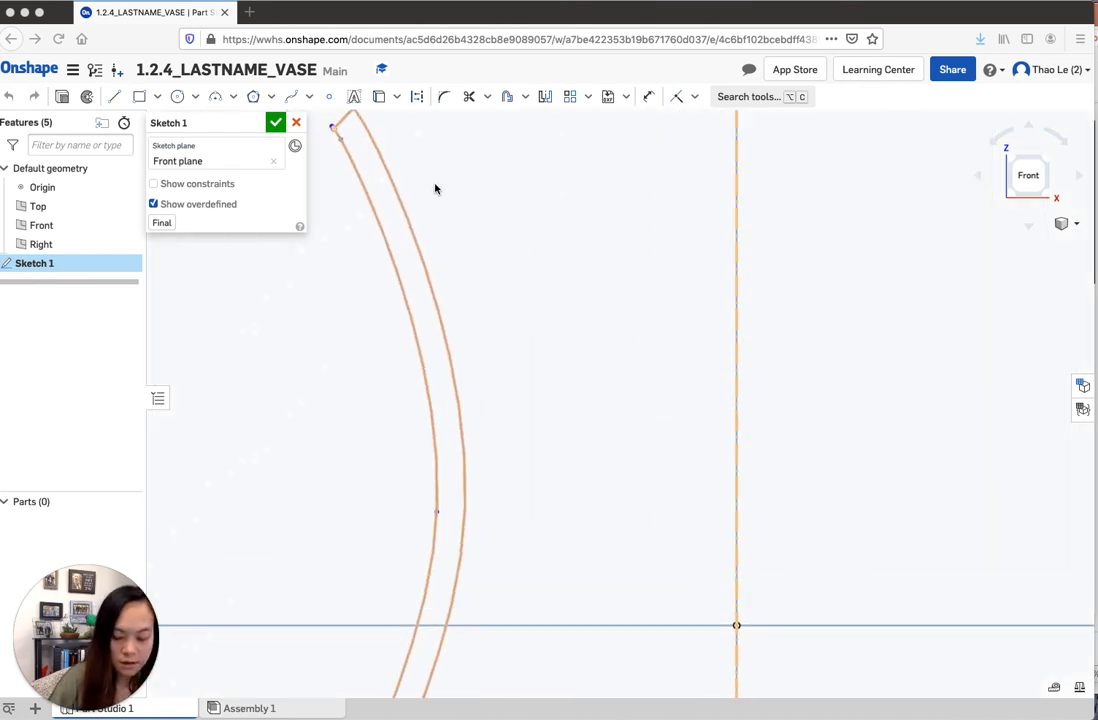
mouse_move(483, 164)
middle_mouse_down()
mouse_move(559, 294)
mouse_move(547, 296)
middle_mouse_up()
scroll(542, 295, "up", 1)
scroll(542, 295, "down", 2)
scroll(542, 295, "up", 5)
middle_click_drag(391, 221, 555, 285)
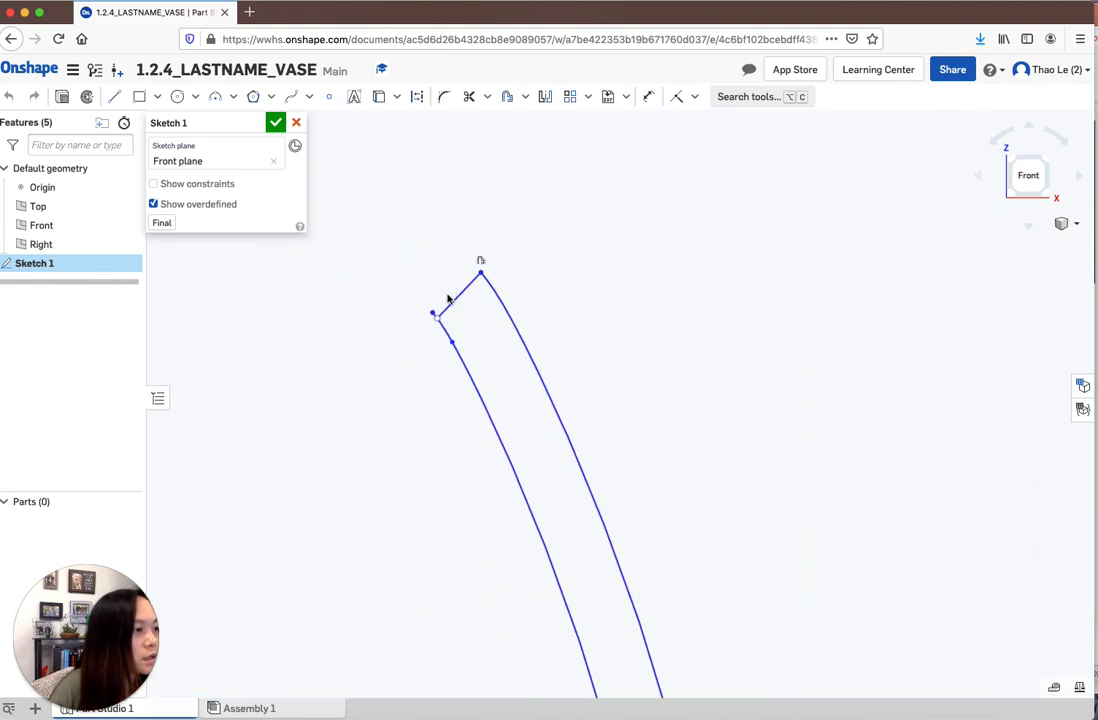
left_click(469, 96)
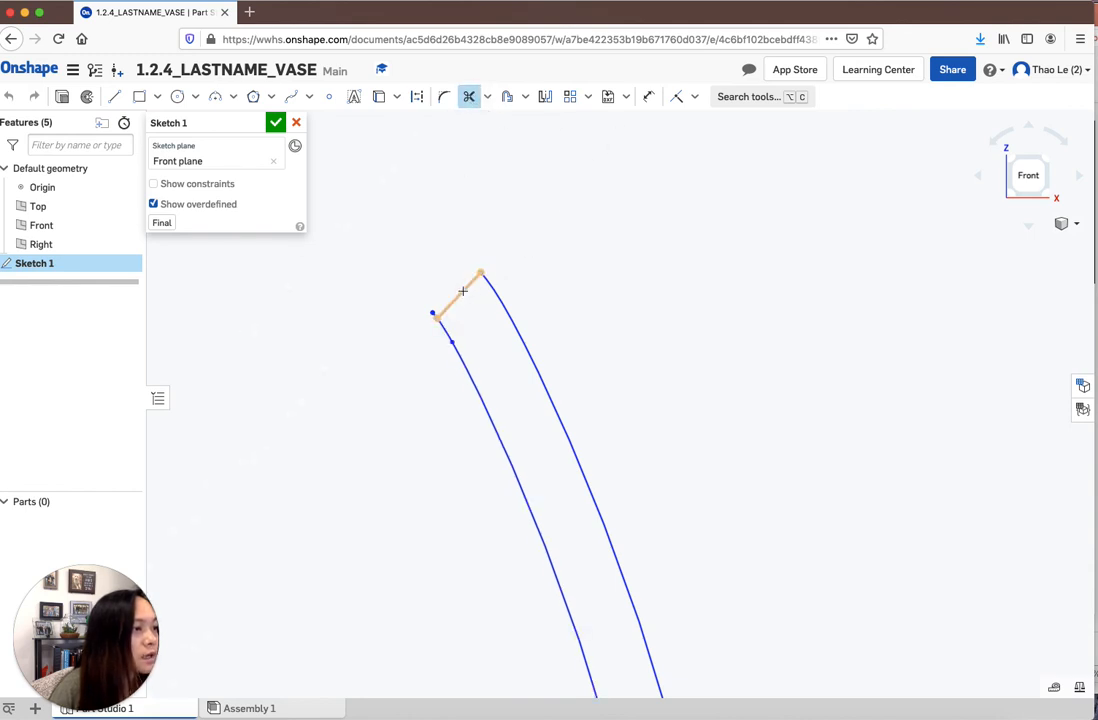
left_click(463, 291)
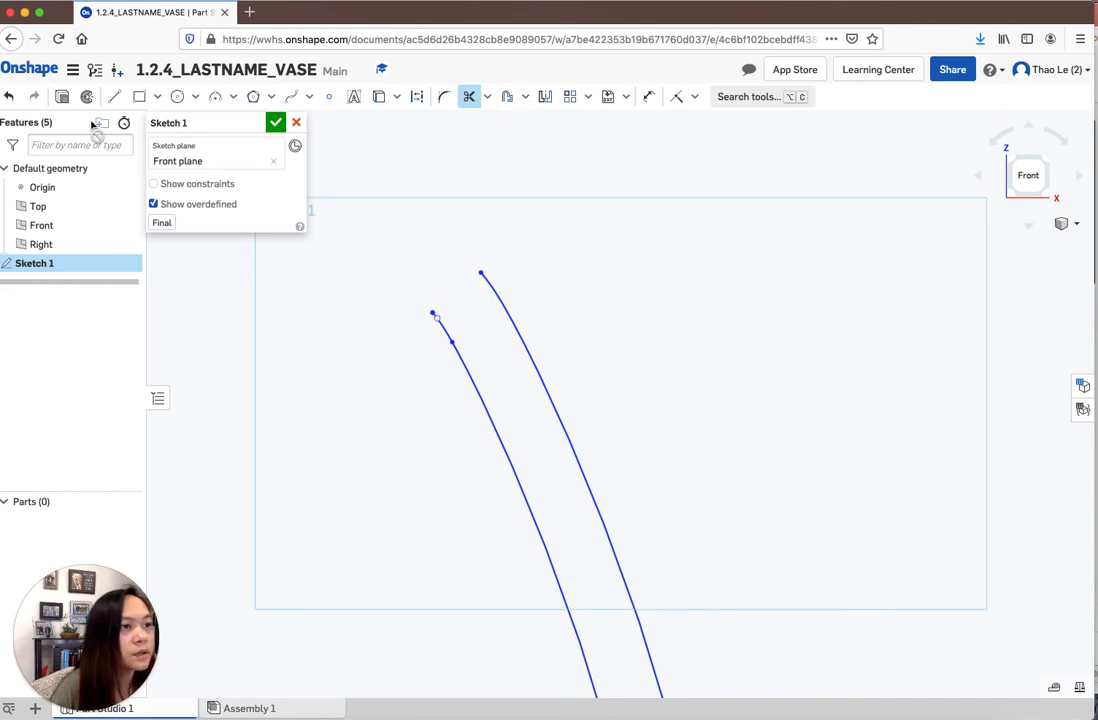
Draw a line joining the upper endpoints of the outer and inner wall curves at the rim, and finish the sketch
left_click(114, 96)
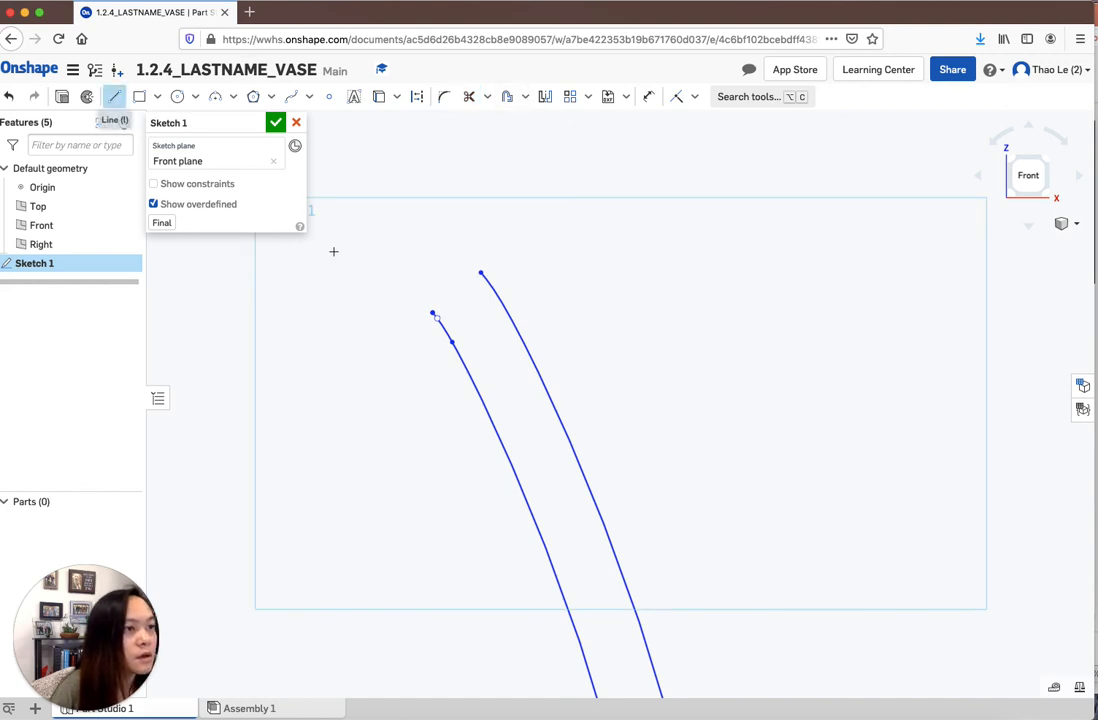
left_click(432, 313)
left_click(480, 272)
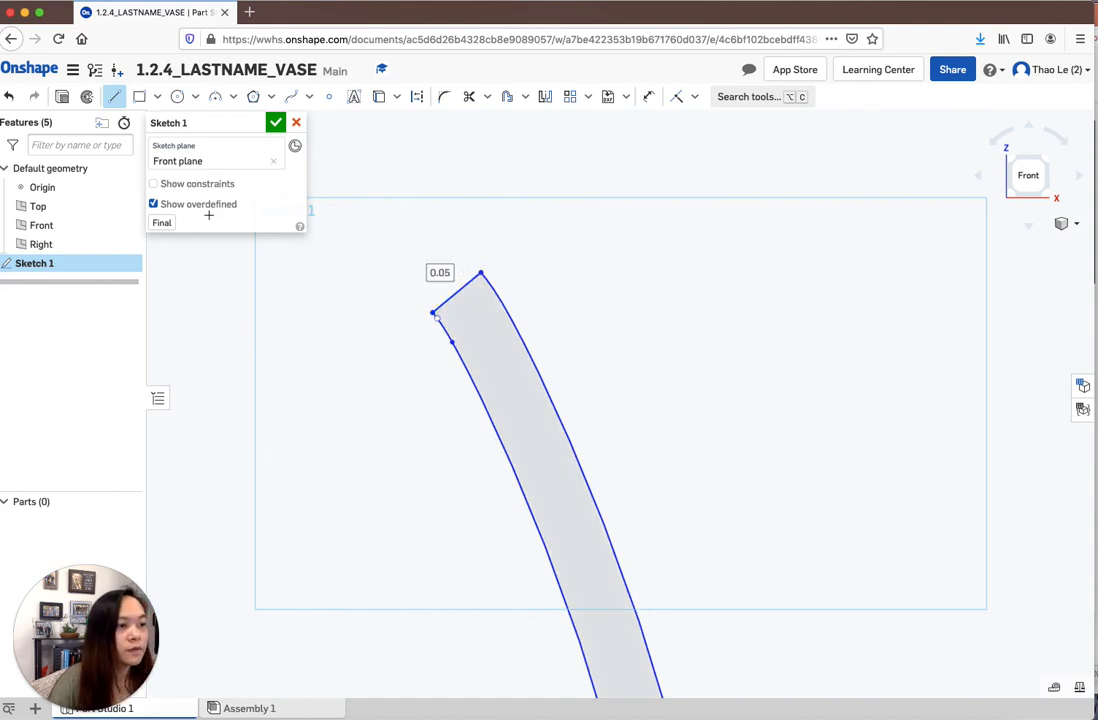
left_click(276, 123)
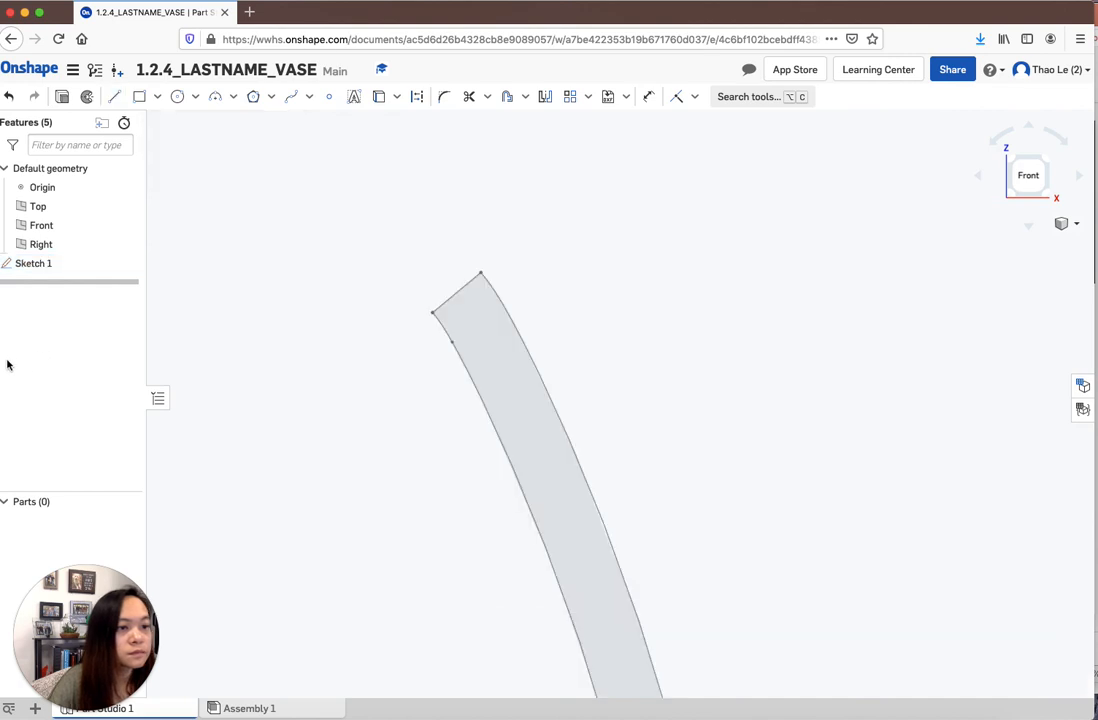
Revolve the closed wall region as a new solid, a full turn around the vertical construction line
key("f")
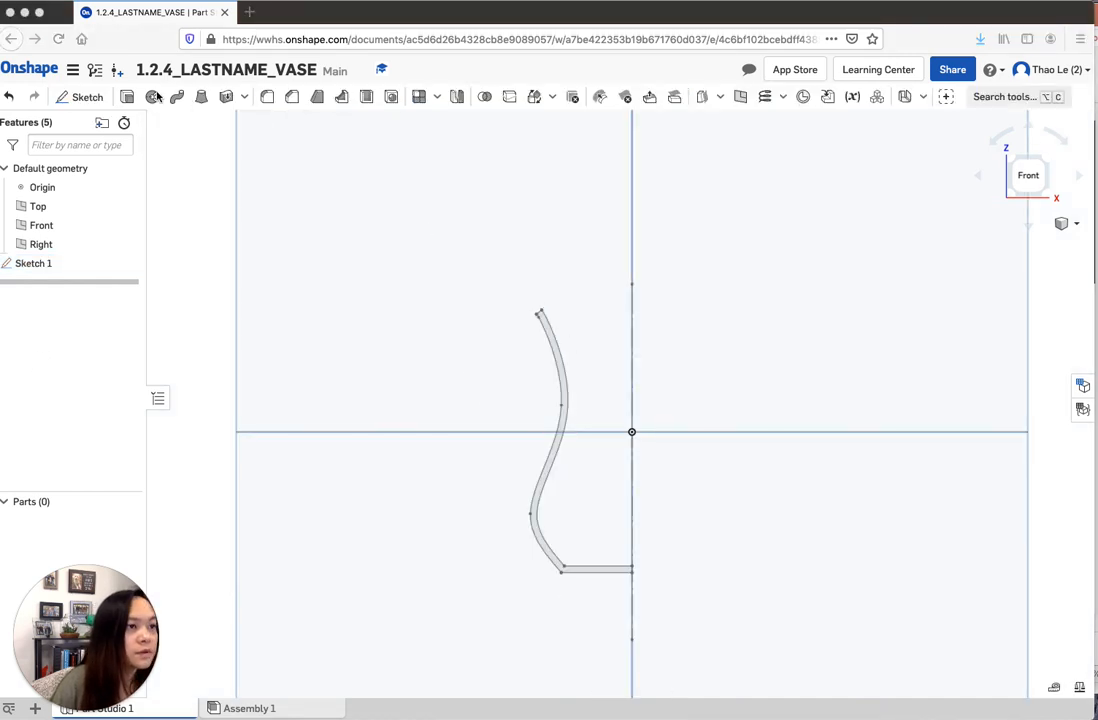
left_click(153, 98)
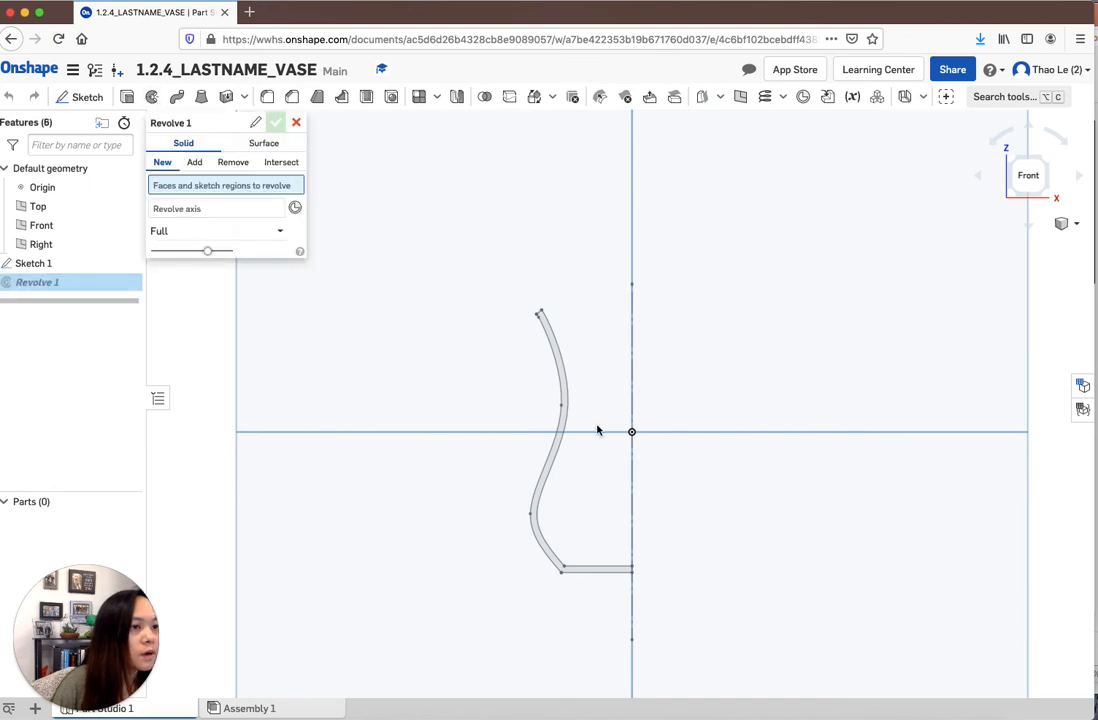
left_click(555, 348)
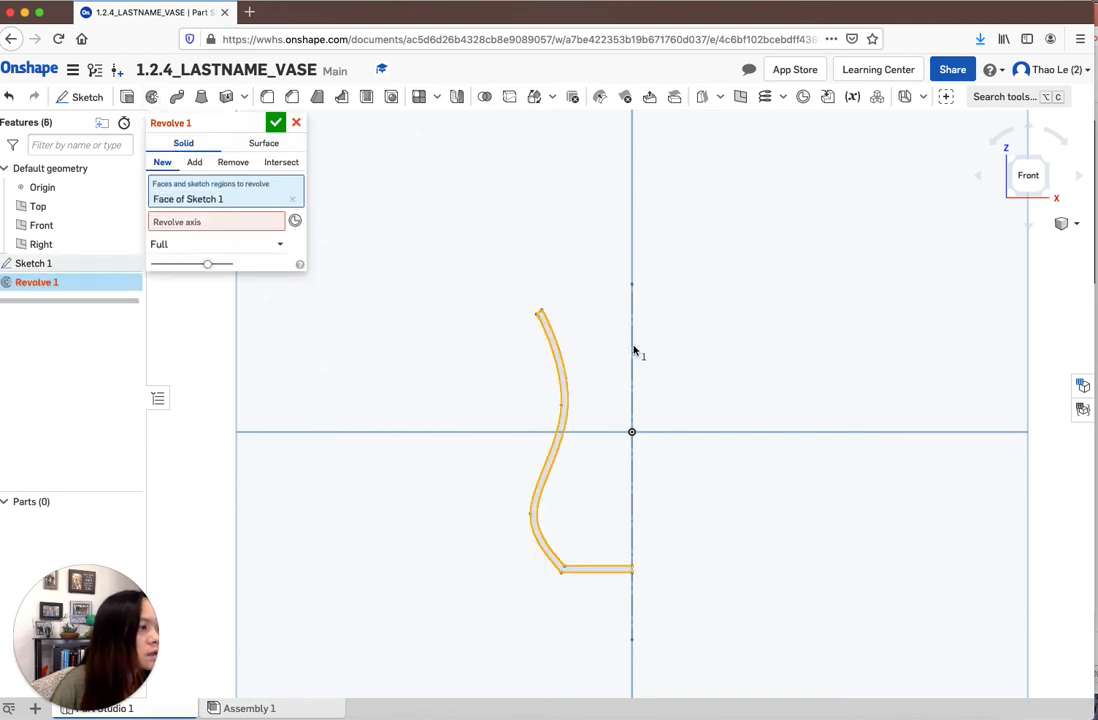
scroll(631, 351, "up", 5)
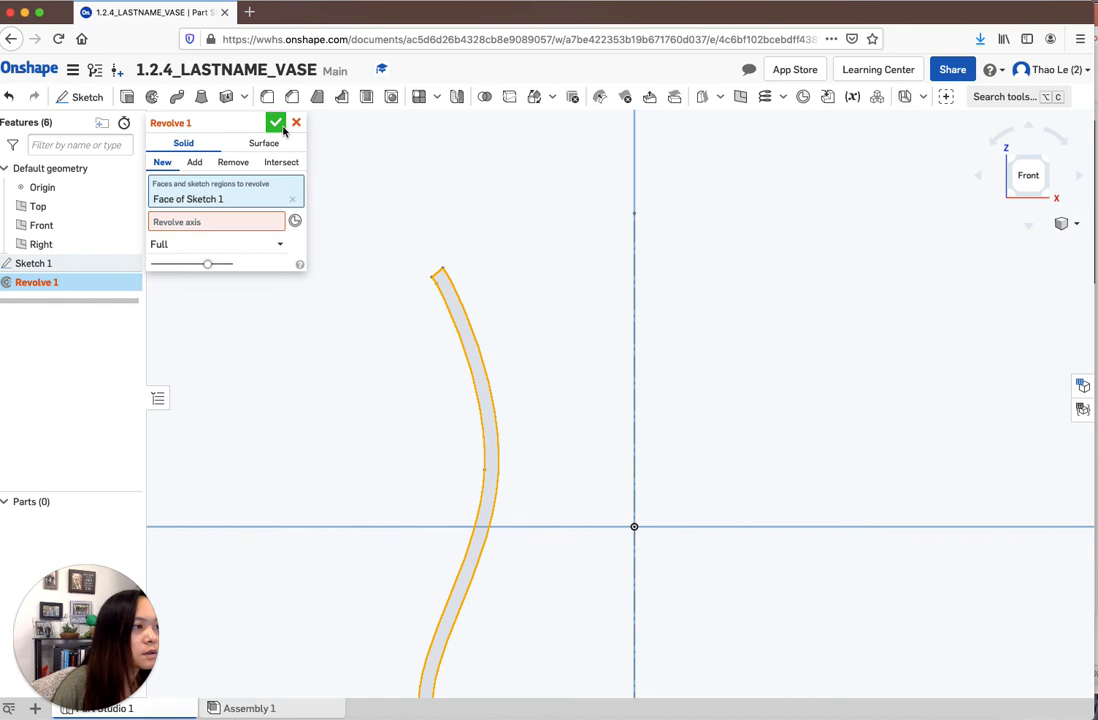
scroll(527, 542, "down", 4)
scroll(527, 540, "up", 2)
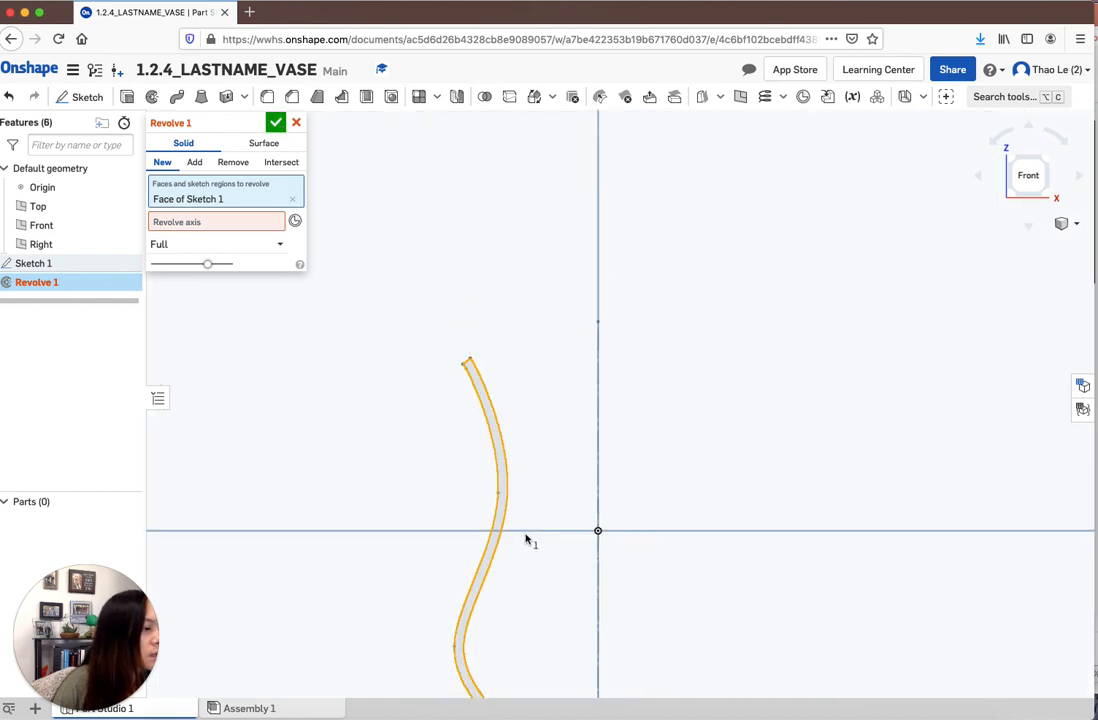
scroll(588, 638, "down", 2)
right_click_drag(590, 640, 590, 623)
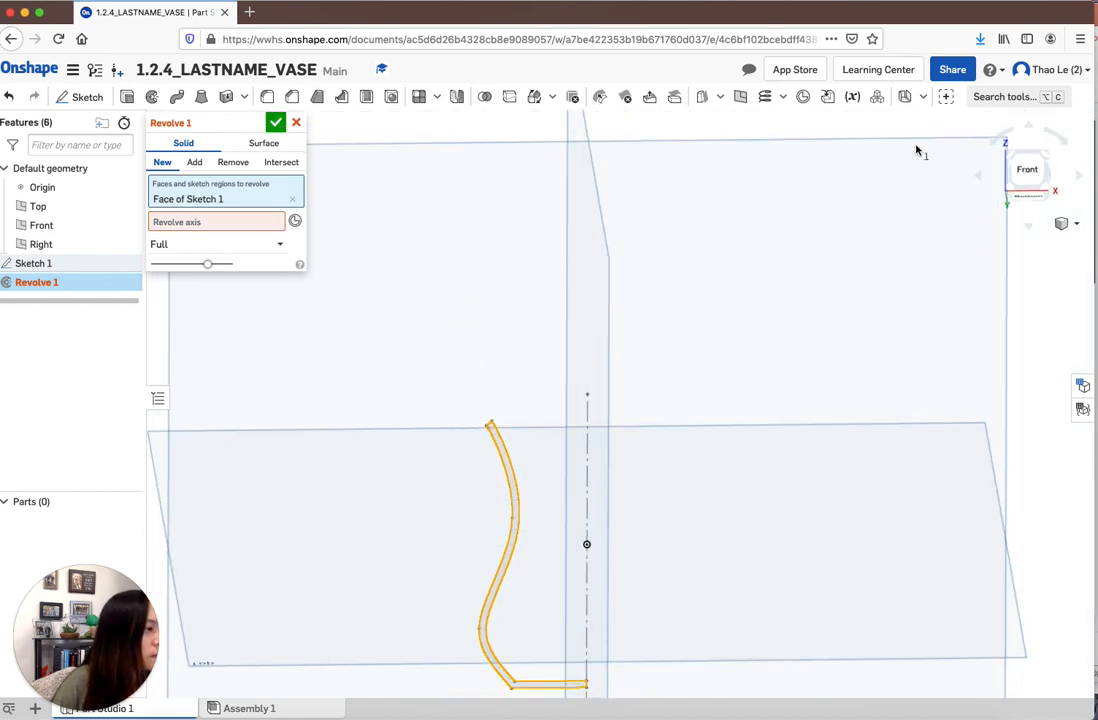
left_click(1030, 172)
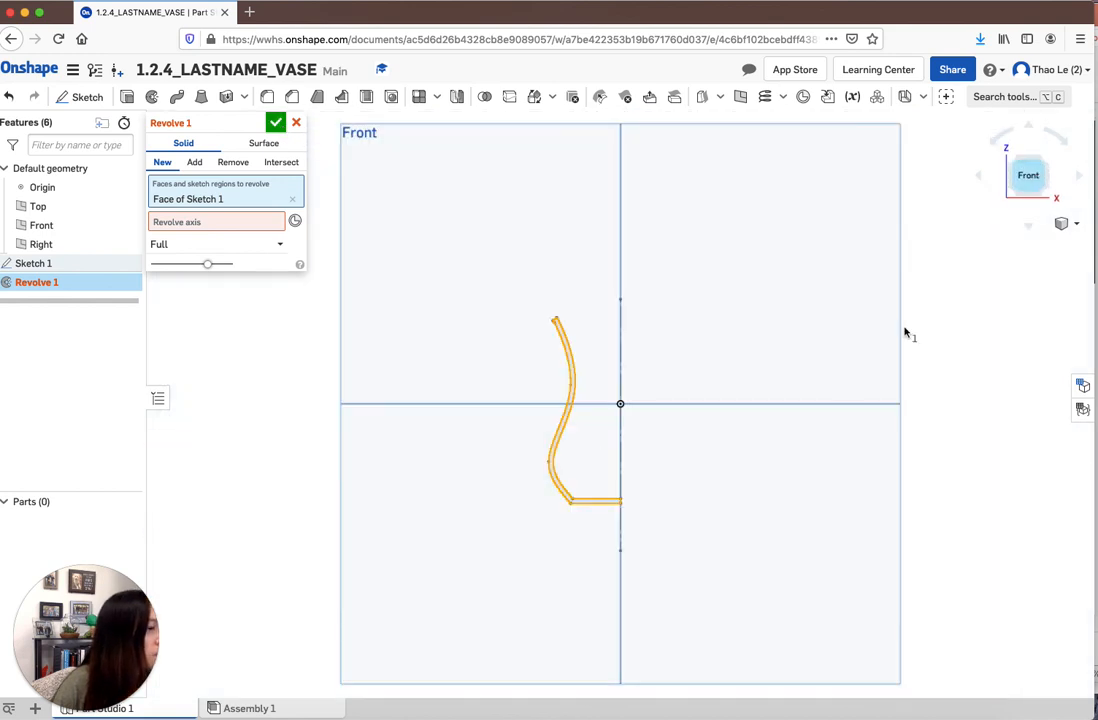
left_click(621, 508)
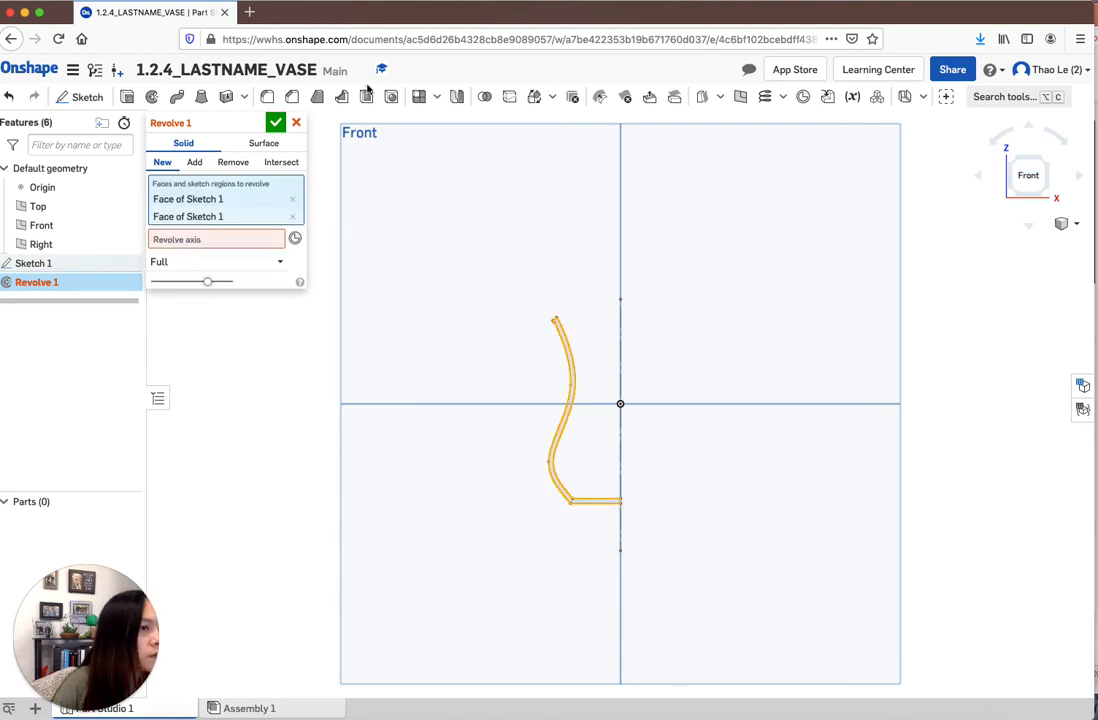
left_click(292, 216)
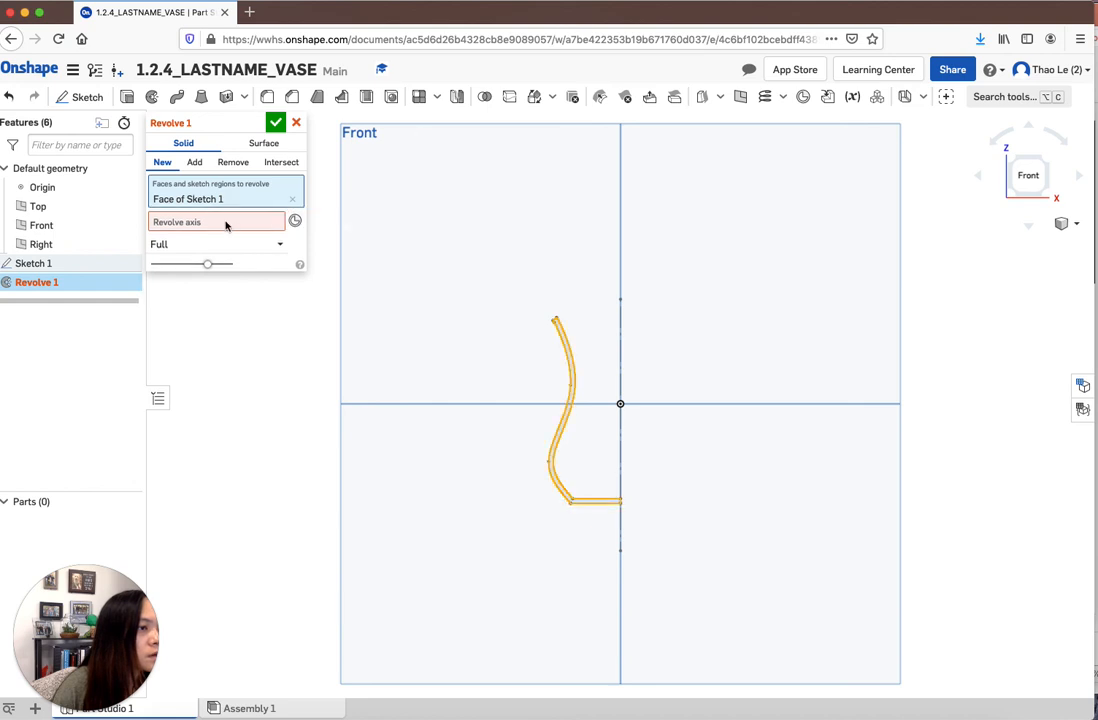
left_click(226, 223)
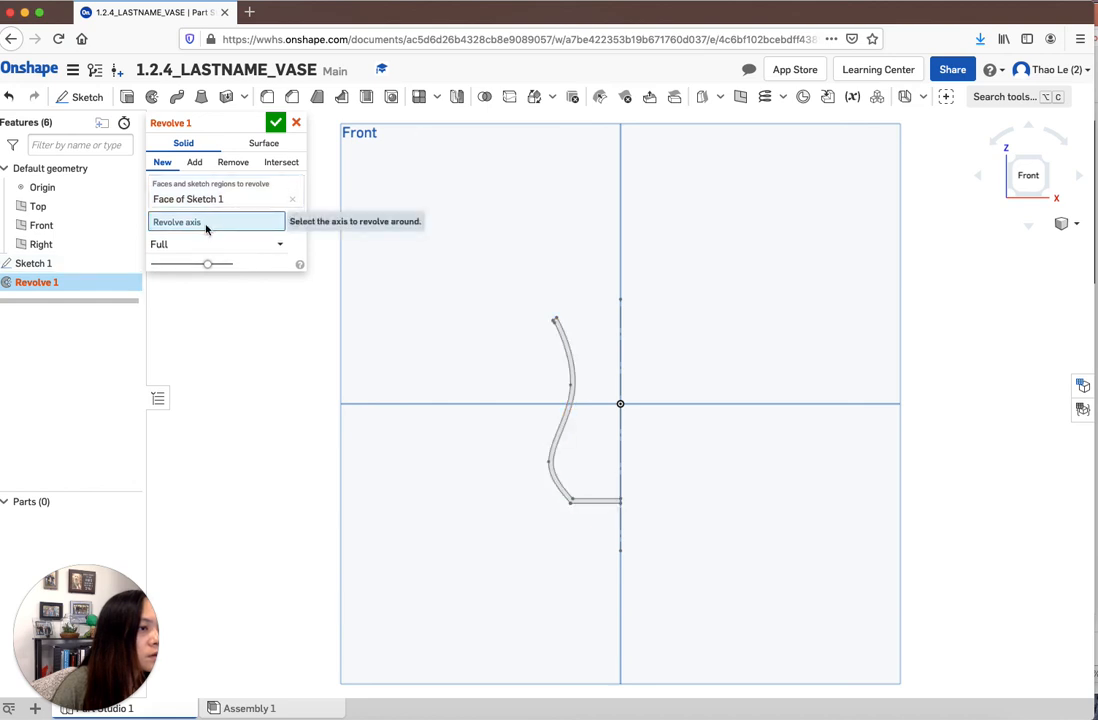
left_click(620, 374)
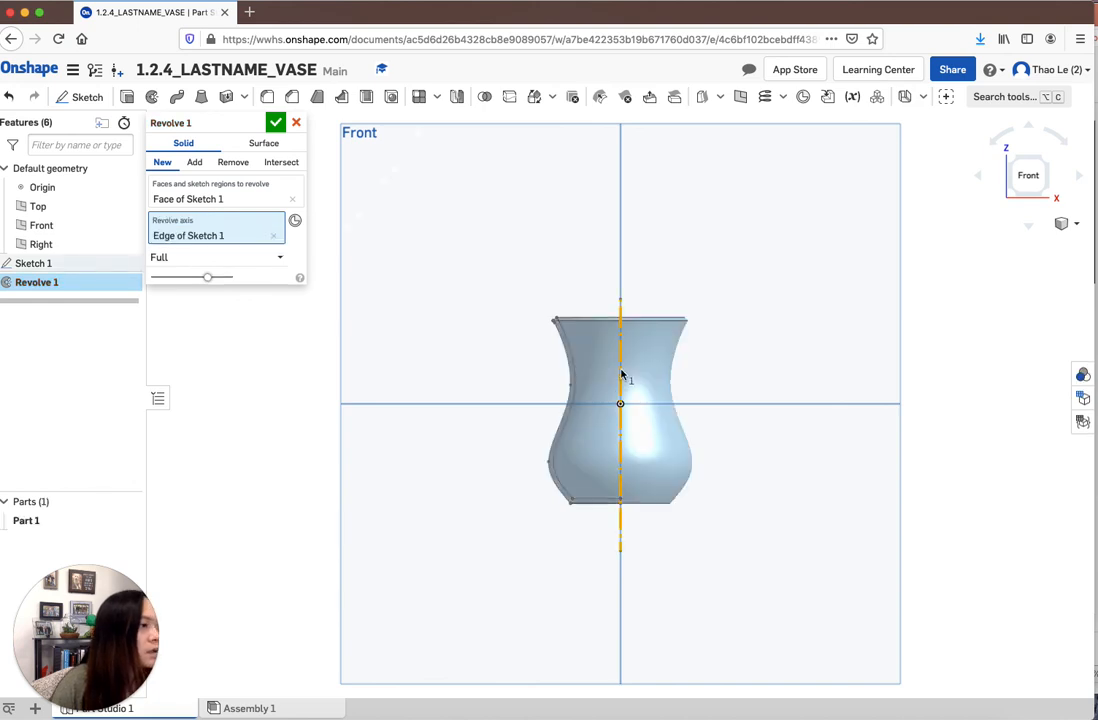
key("shift+7")
right_click_drag(706, 405, 740, 517)
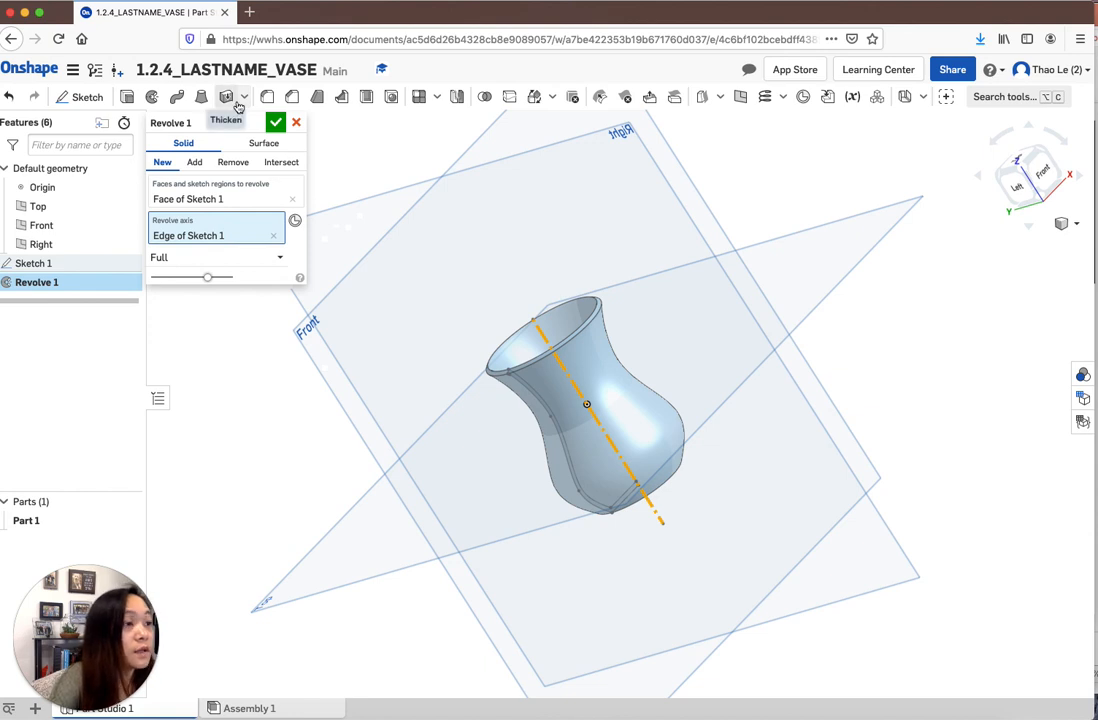
Fillet the outer edge of the vase rim with a 0.1 in radius
left_click(267, 97)
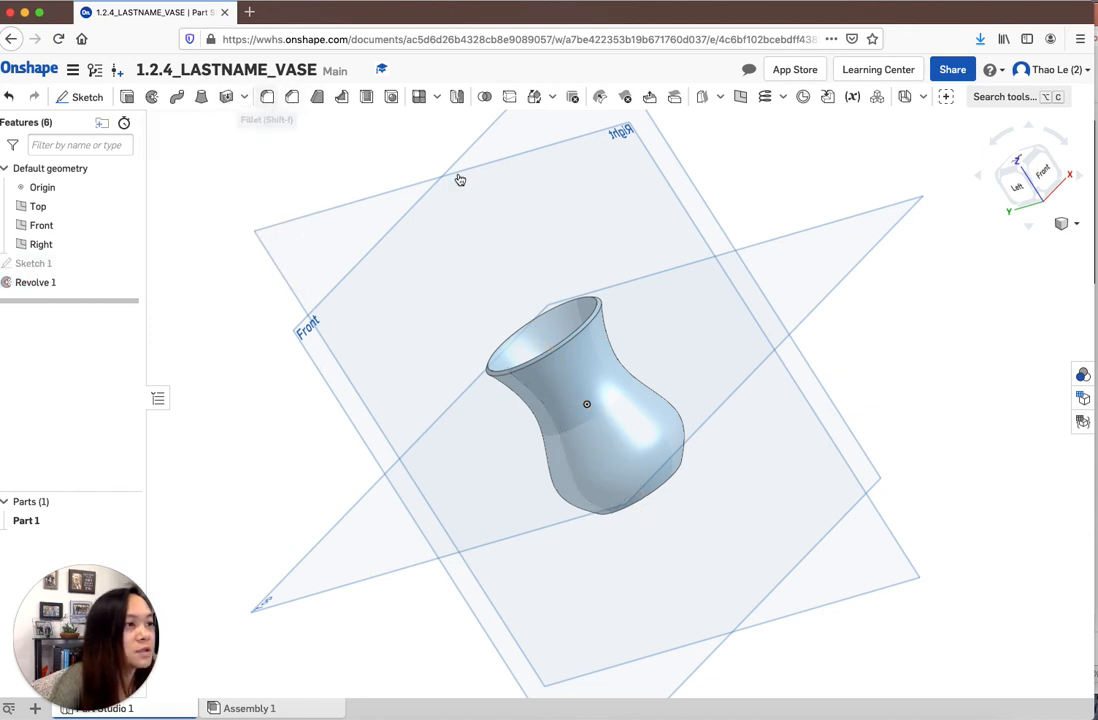
left_click(1067, 227)
left_click(1024, 250)
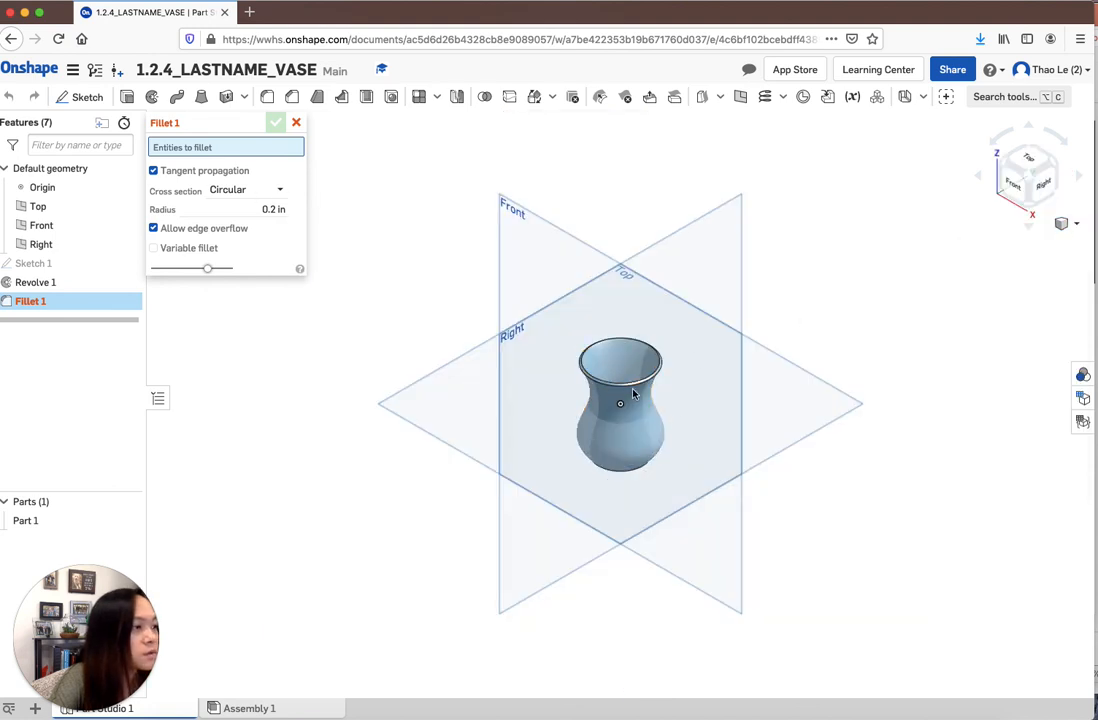
scroll(630, 395, "up", 5)
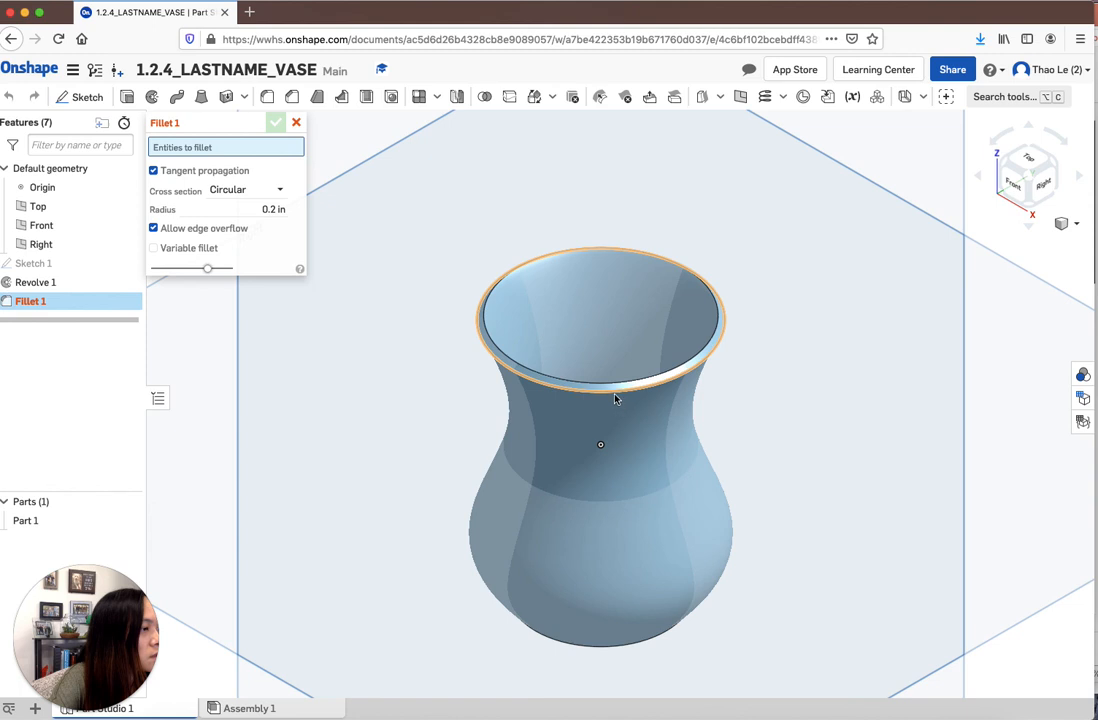
left_click(530, 383)
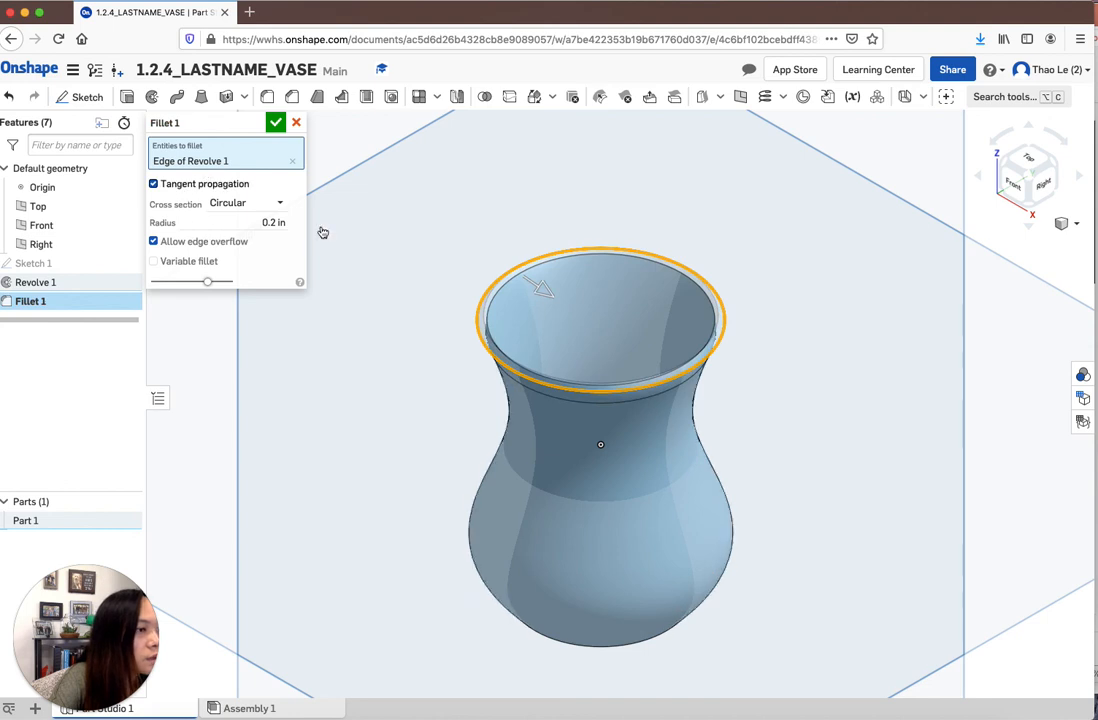
left_click(274, 221)
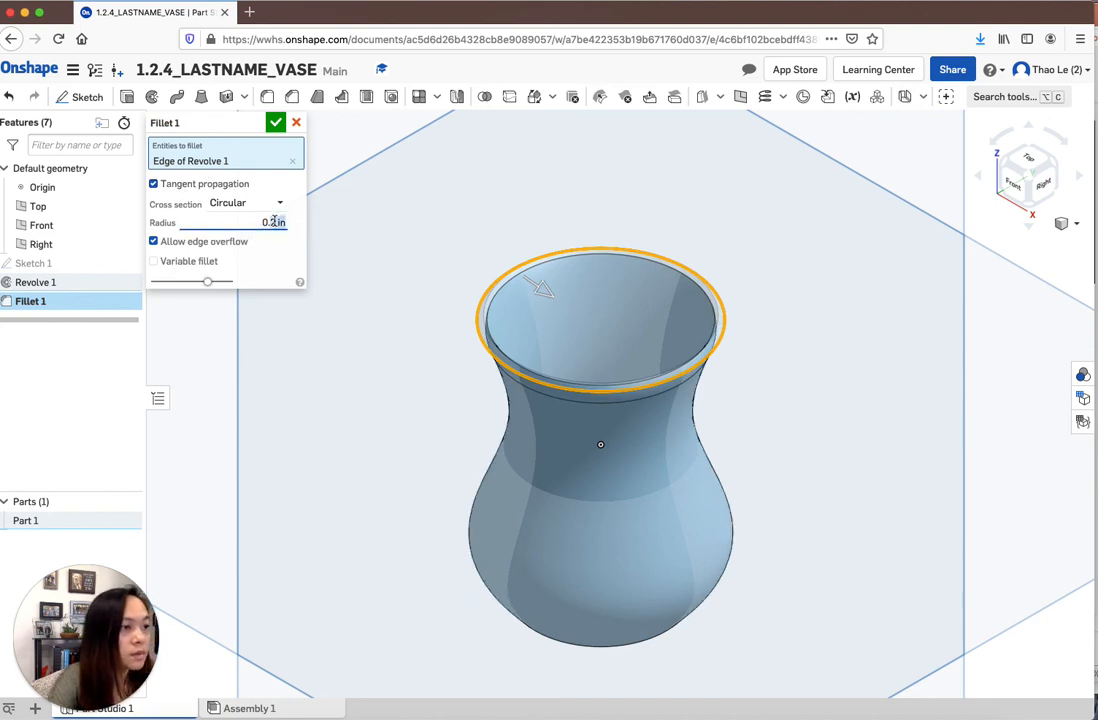
key("BackSpace")
type("1")
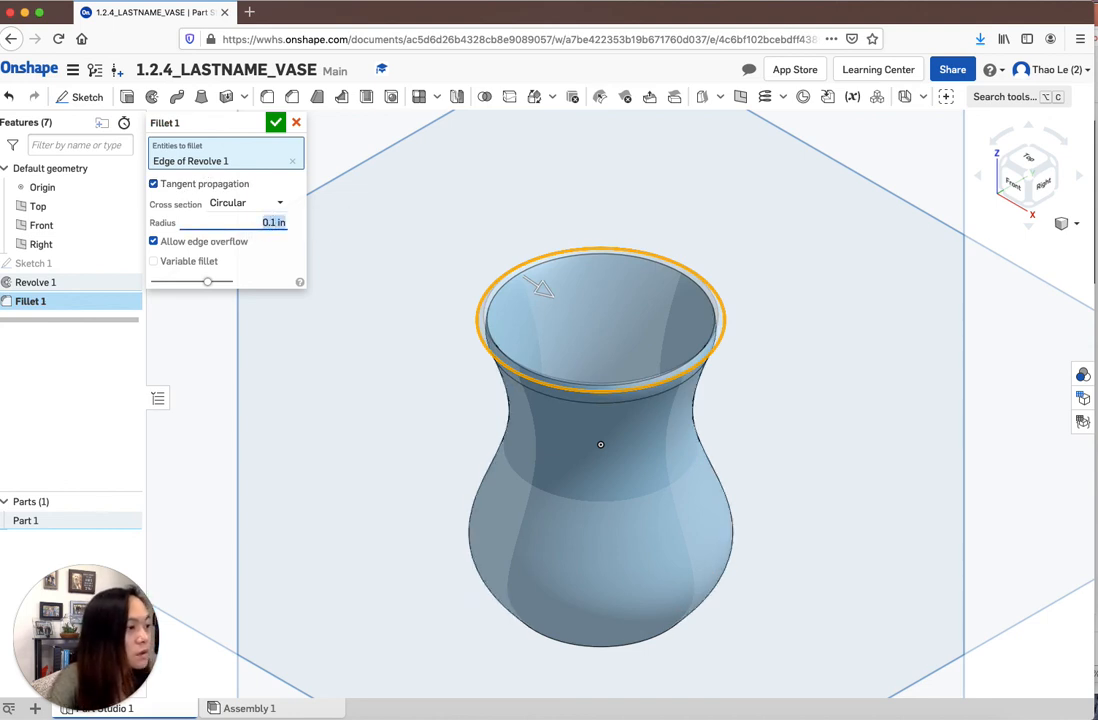
left_click(275, 126)
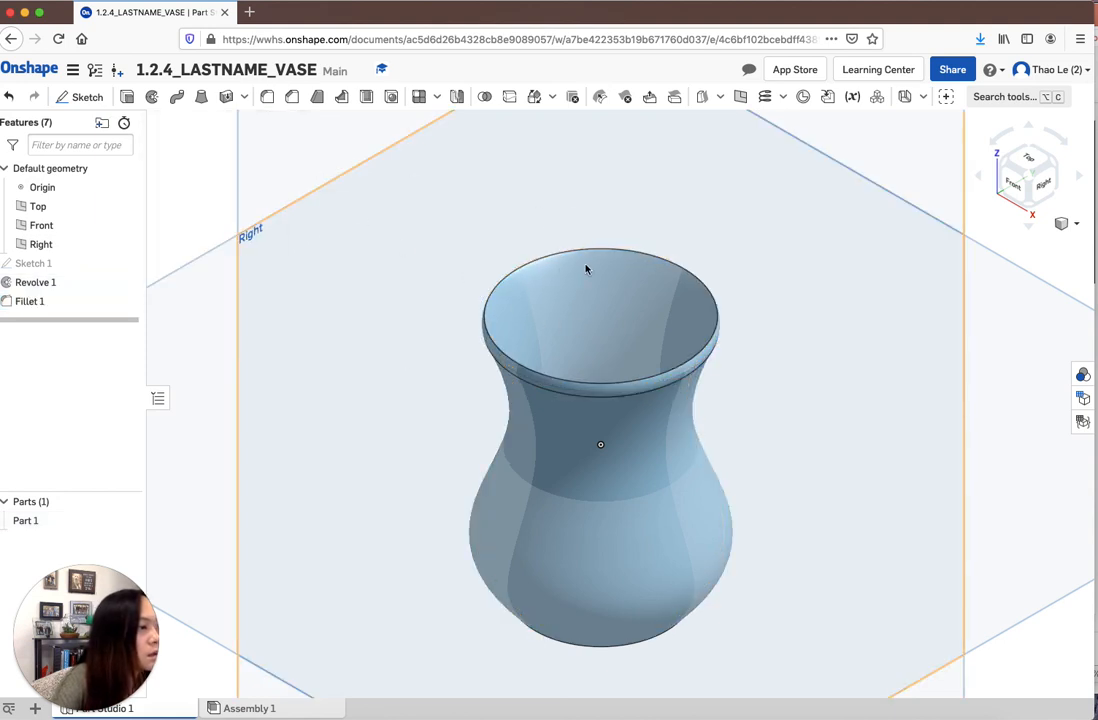
right_click_drag(581, 228, 708, 338)
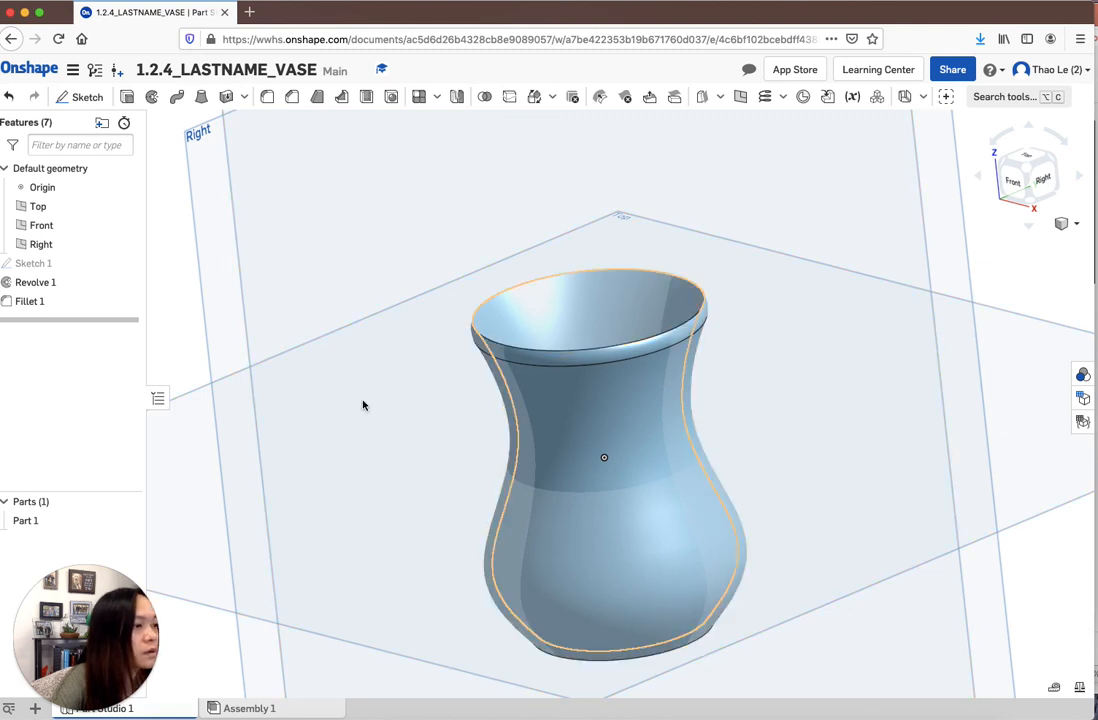